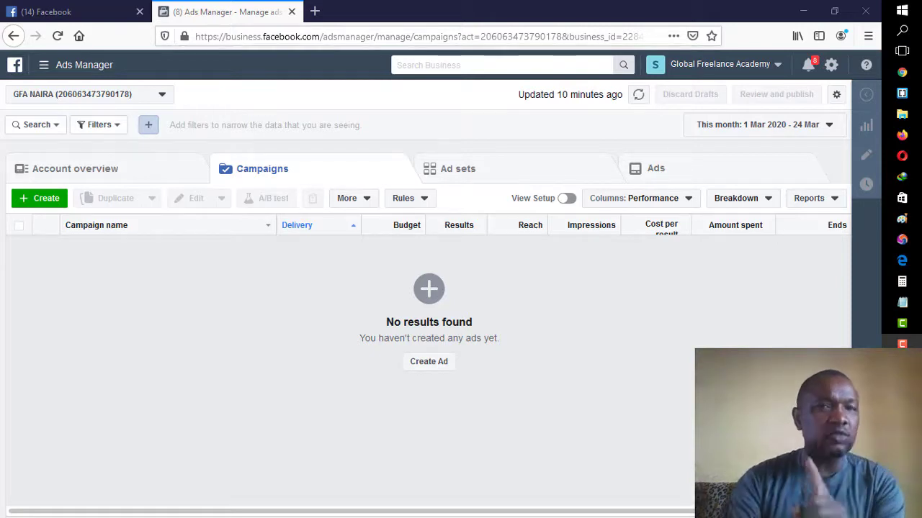
# Load business.facebook.com in a new browser tab and return to the open Ads Manager campaigns page
pyautogui.click(315, 11)
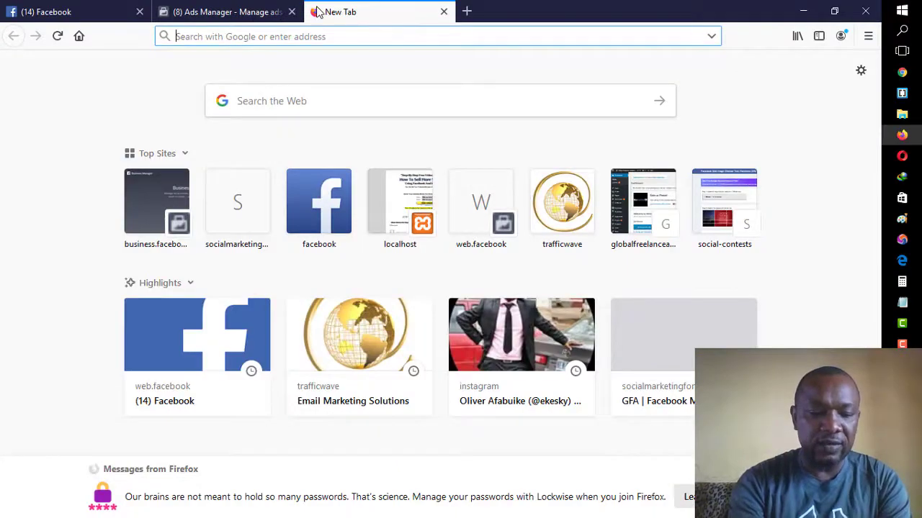
pyautogui.write('business.facebook.com/')
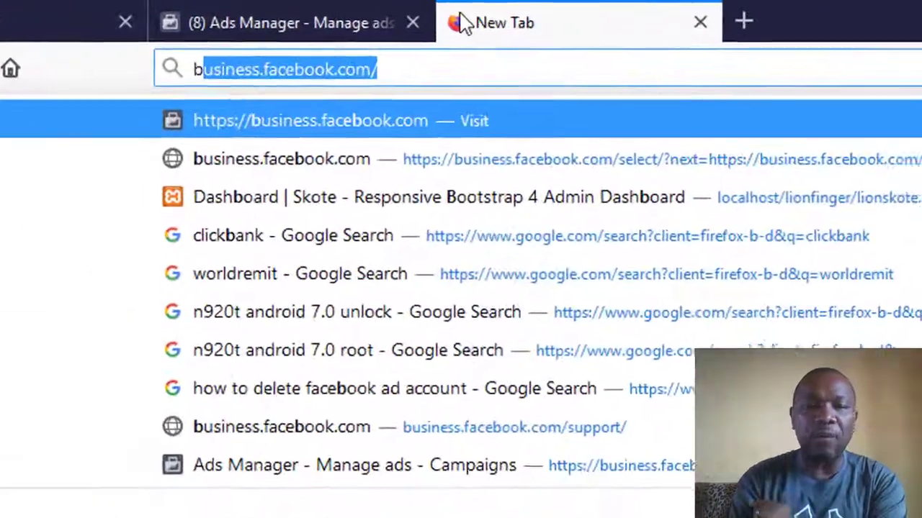
pyautogui.press('Return')
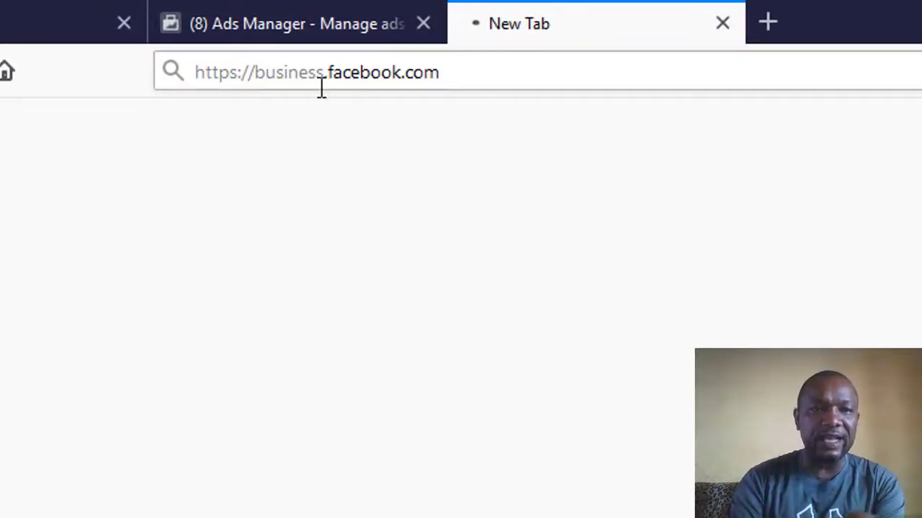
pyautogui.click(358, 16)
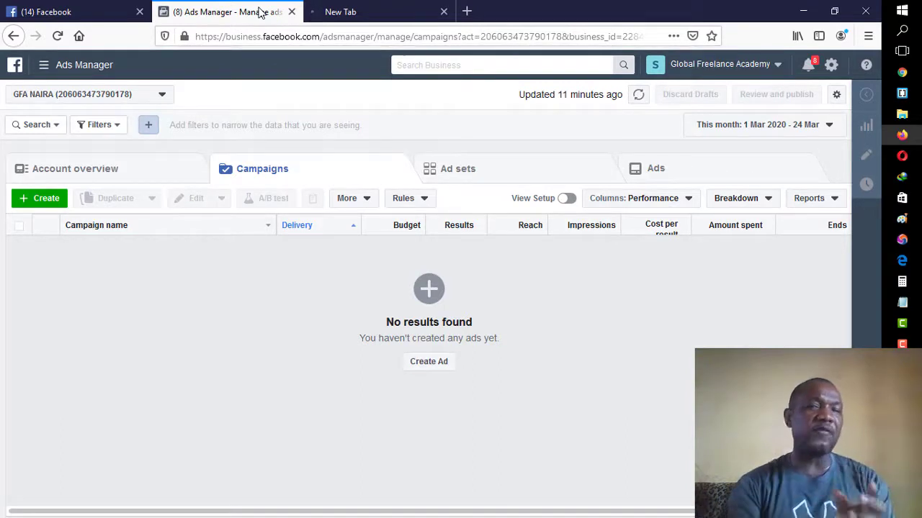
pyautogui.click(324, 15)
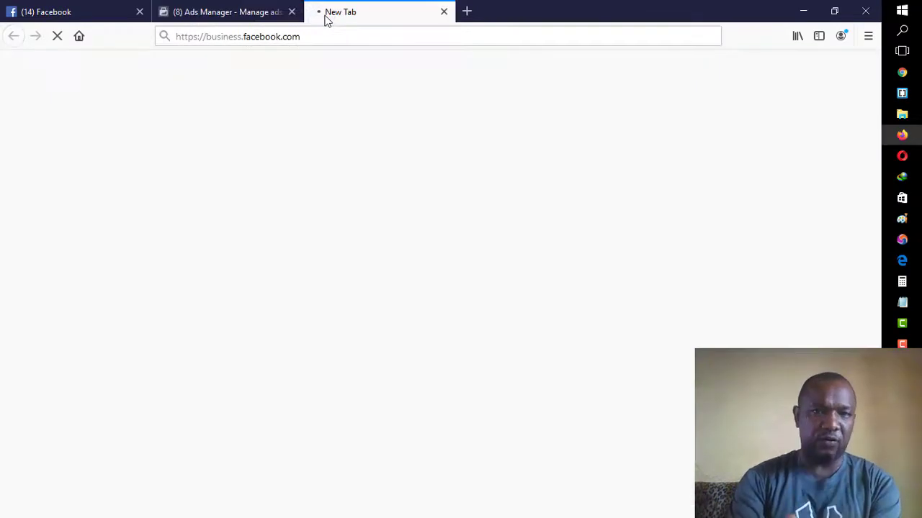
pyautogui.click(258, 17)
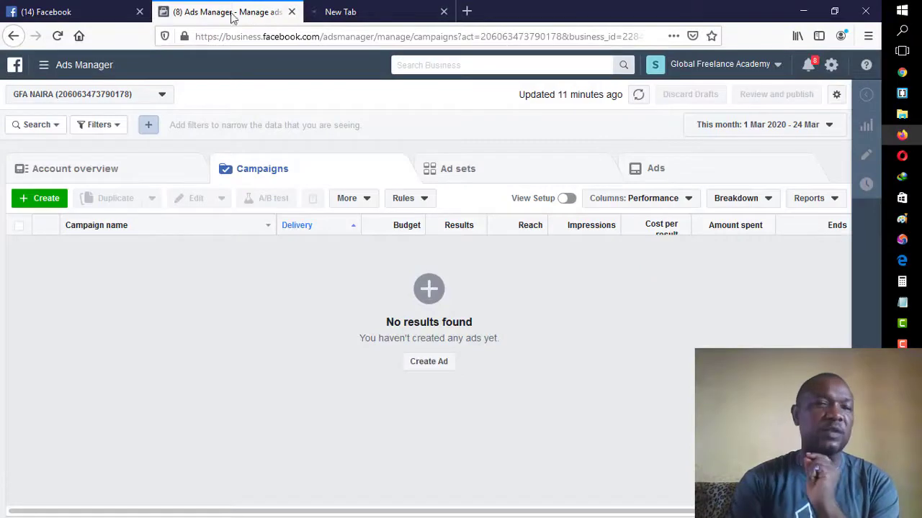
# From the Facebook home page, open the option for creating an ad in a new tab and switch to it
pyautogui.click(123, 16)
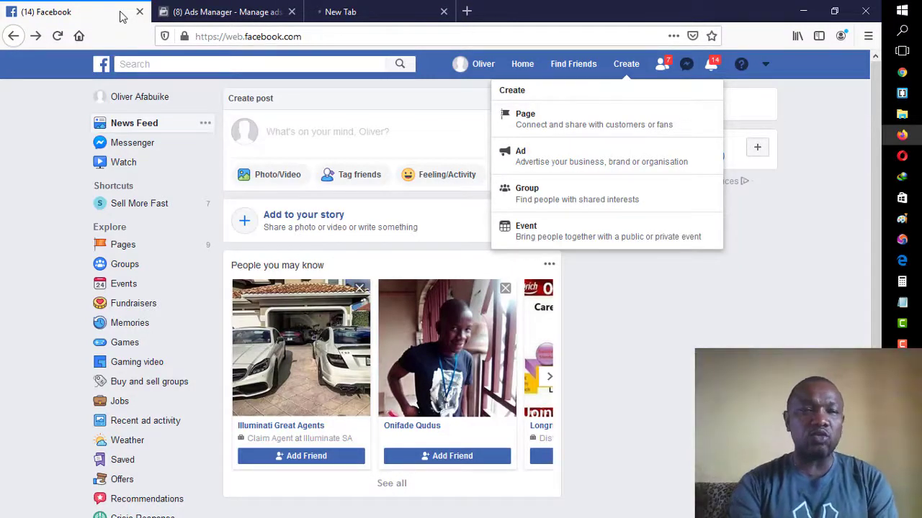
pyautogui.click(681, 292)
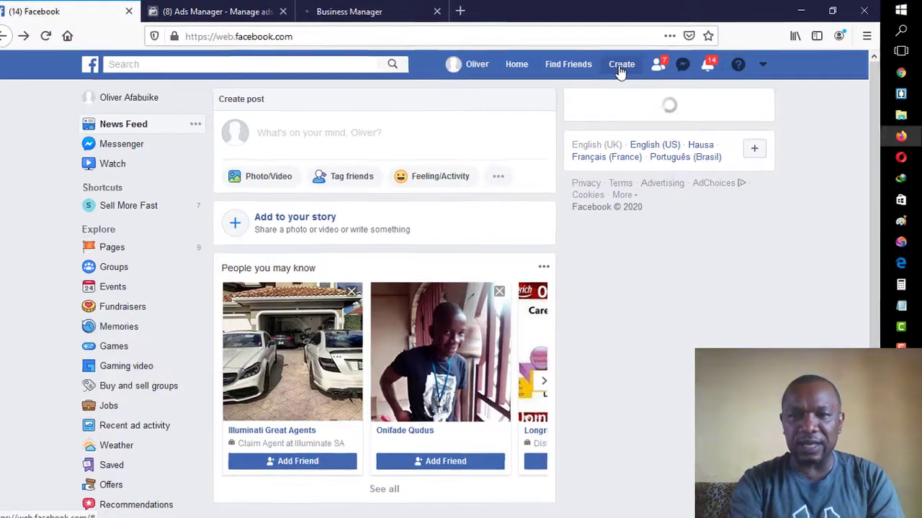
pyautogui.click(625, 66)
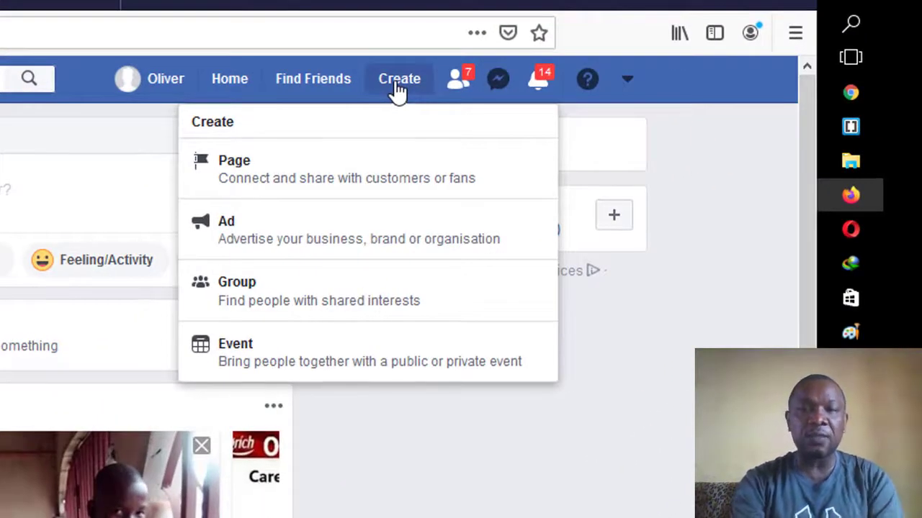
pyautogui.rightClick(245, 242)
pyautogui.click(272, 251)
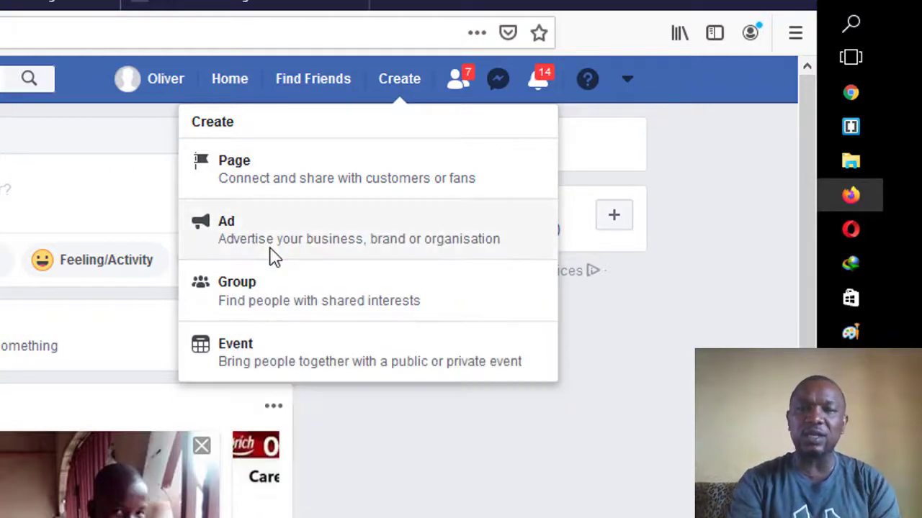
pyautogui.rightClick(229, 217)
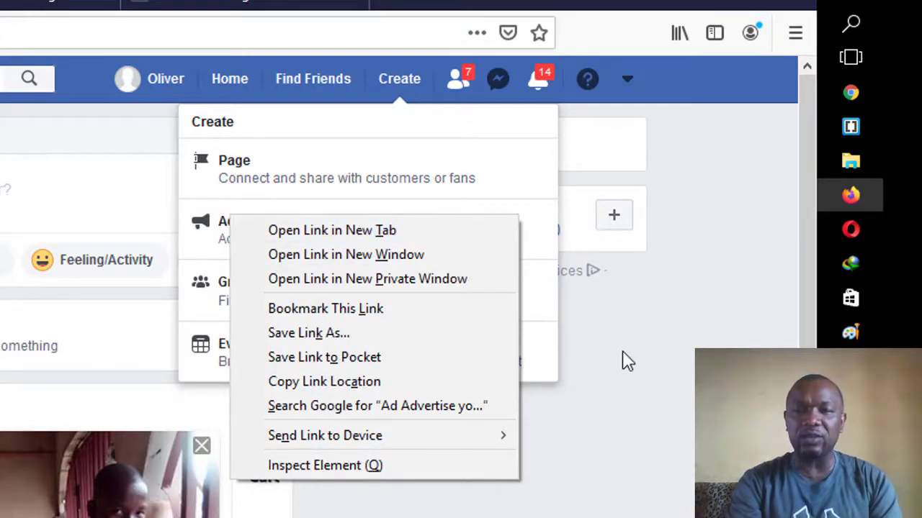
pyautogui.click(633, 368)
pyautogui.click(391, 87)
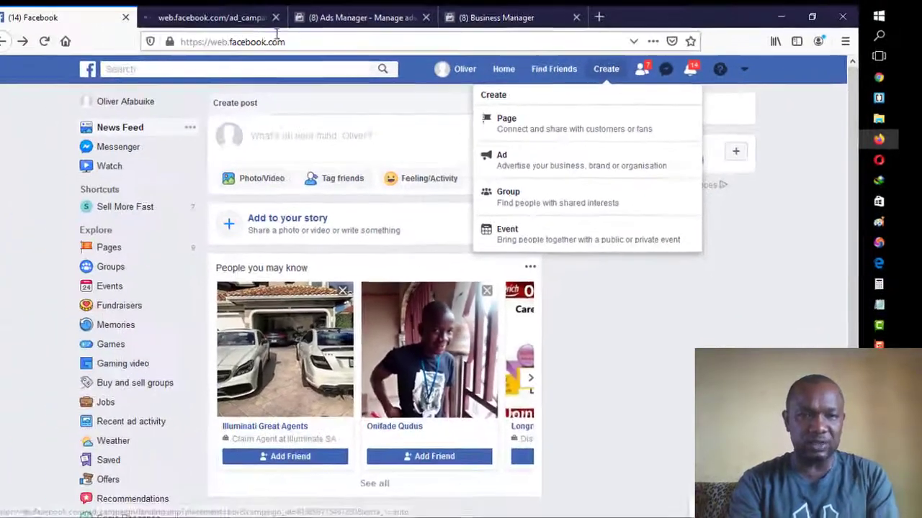
pyautogui.click(218, 15)
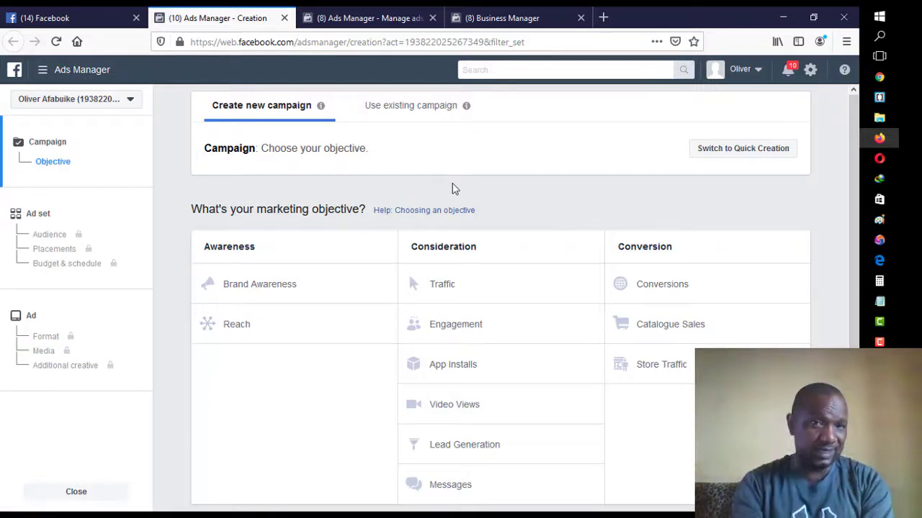
# In the GFA NAIRA ad account, view the account overview and start creating a new campaign from the Campaigns list
pyautogui.click(381, 18)
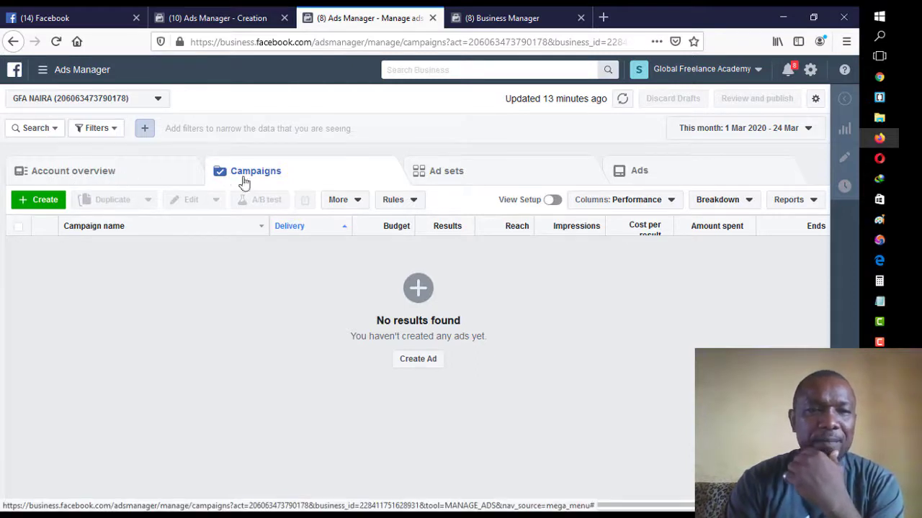
pyautogui.click(131, 183)
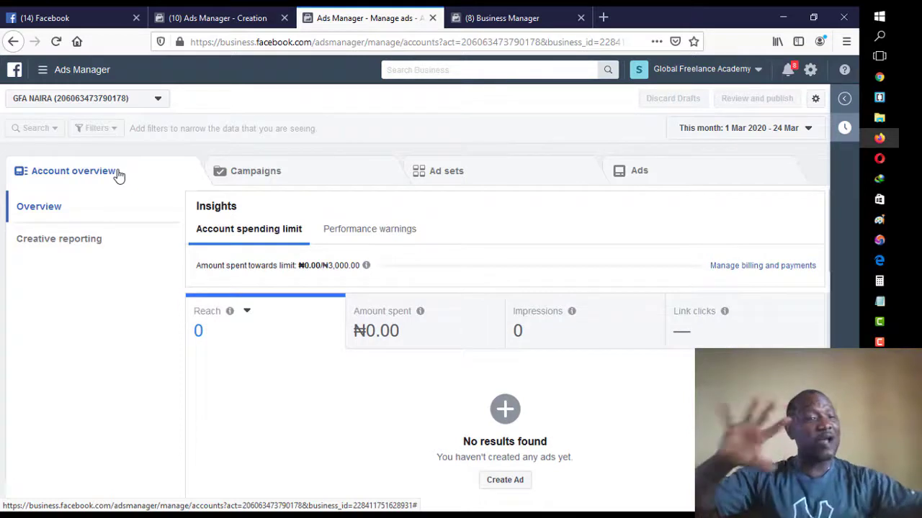
pyautogui.click(238, 180)
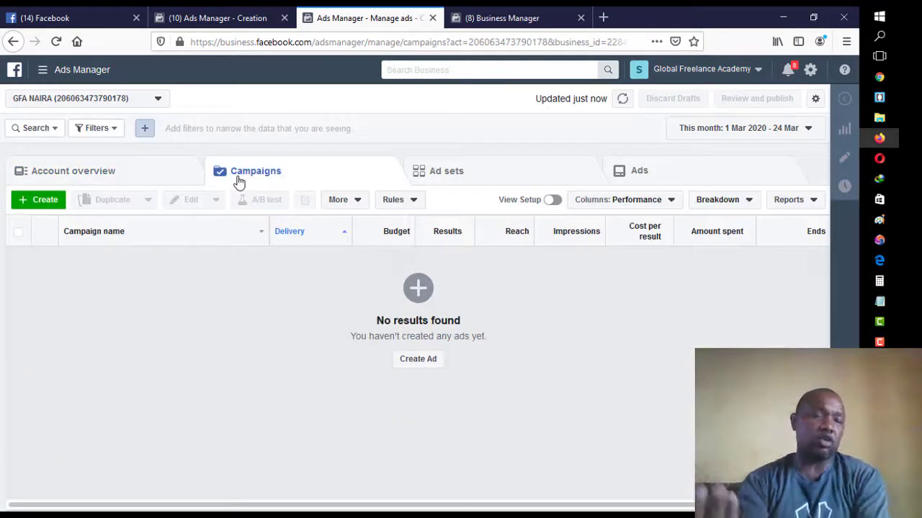
pyautogui.click(43, 202)
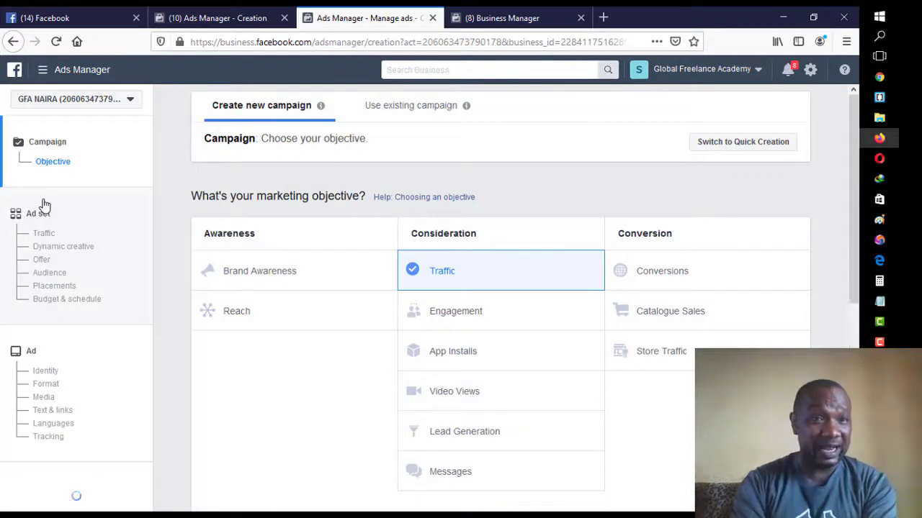
# Compare the personal and business campaign creation pages and examine the marketing objectives under Awareness, Consideration and Conversion
pyautogui.click(195, 20)
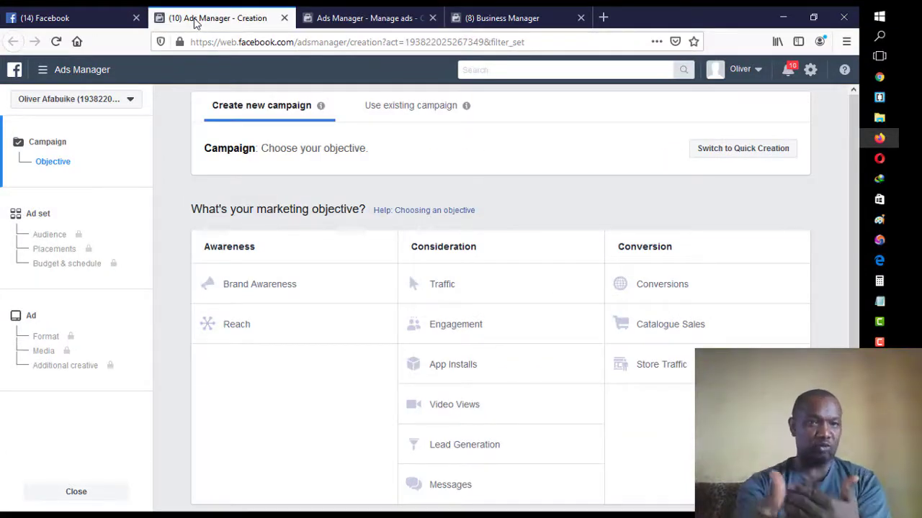
pyautogui.click(118, 18)
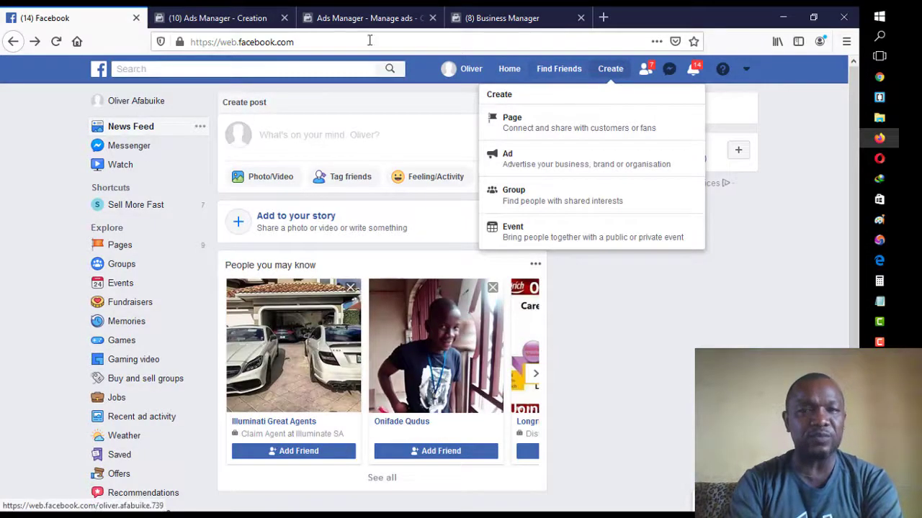
pyautogui.click(328, 20)
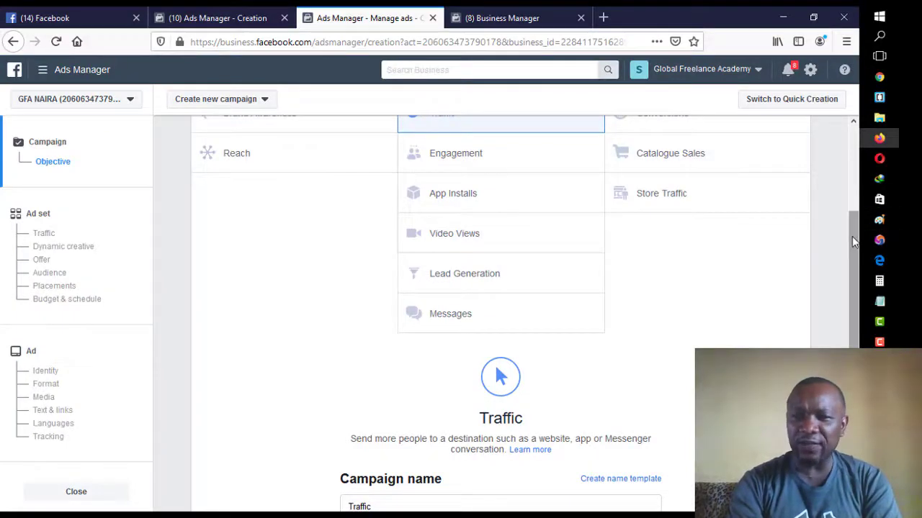
pyautogui.moveTo(853, 242); pyautogui.dragTo(847, 171)
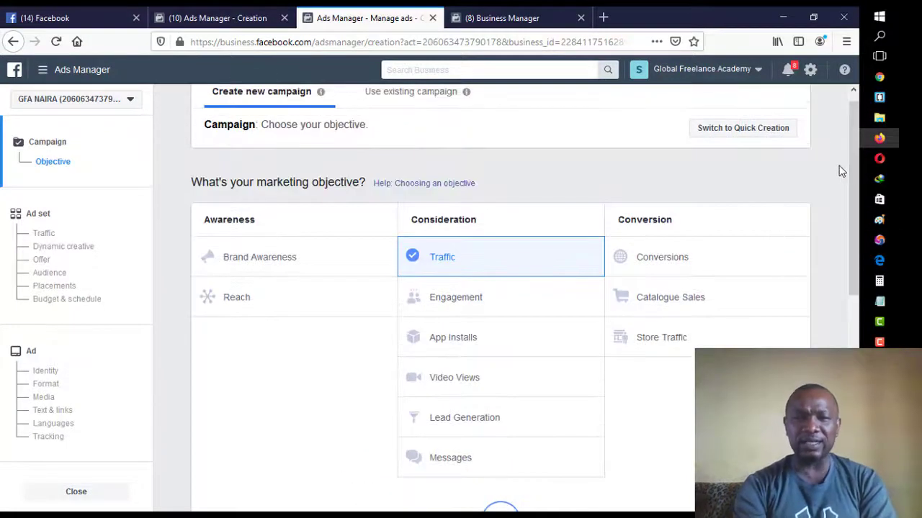
pyautogui.scroll(1, 856, 151)
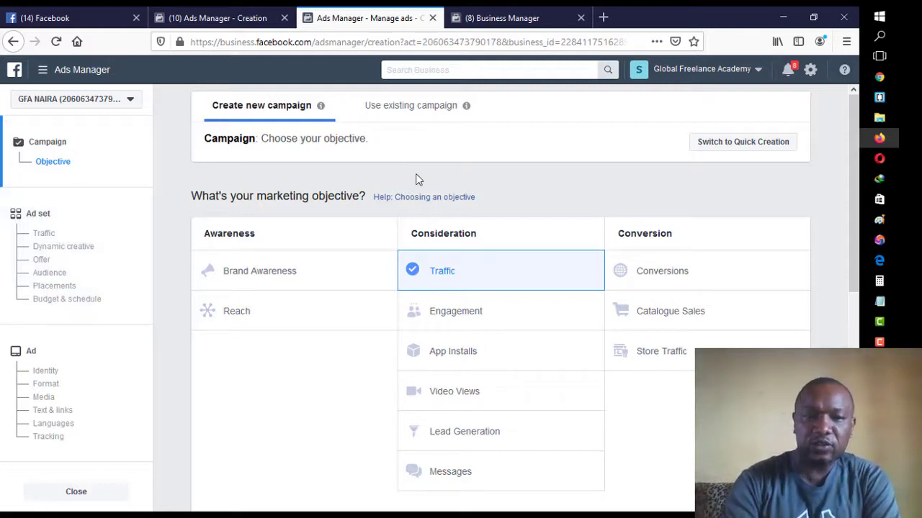
pyautogui.moveTo(851, 139); pyautogui.dragTo(850, 162)
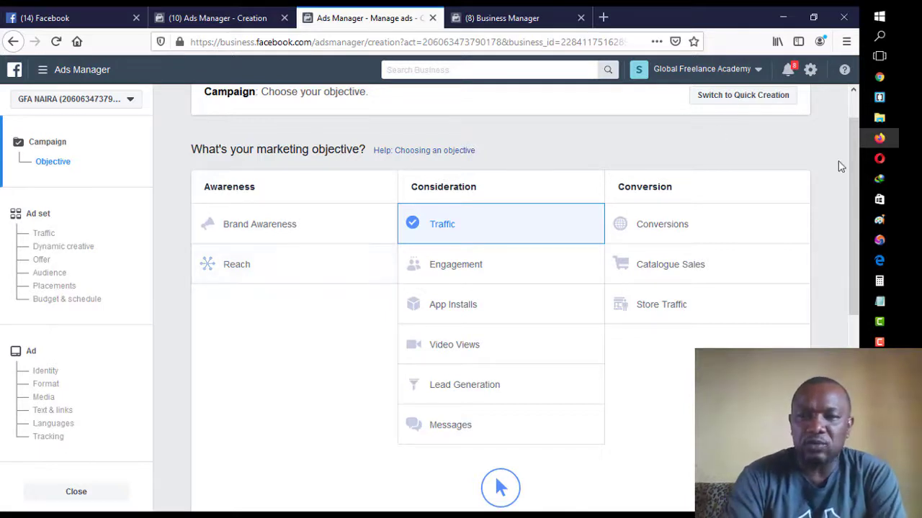
pyautogui.scroll(1, 851, 174)
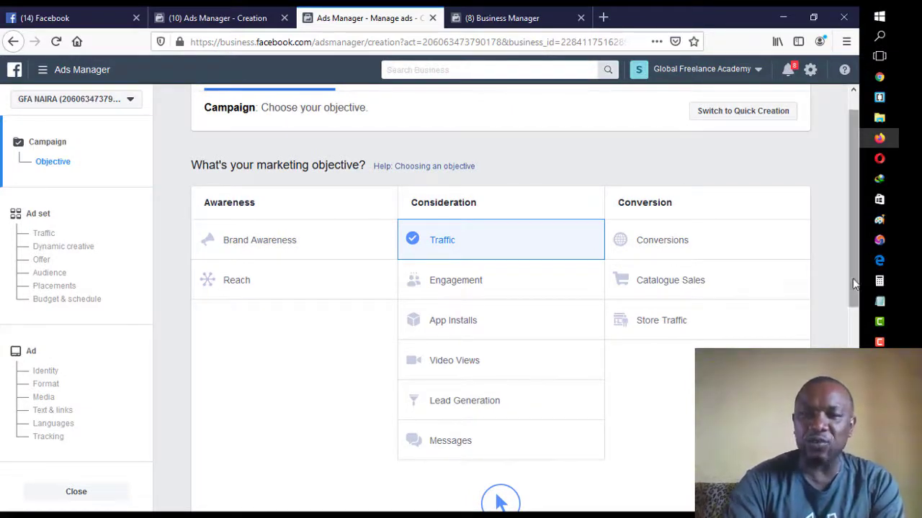
pyautogui.scroll(-2, 852, 295)
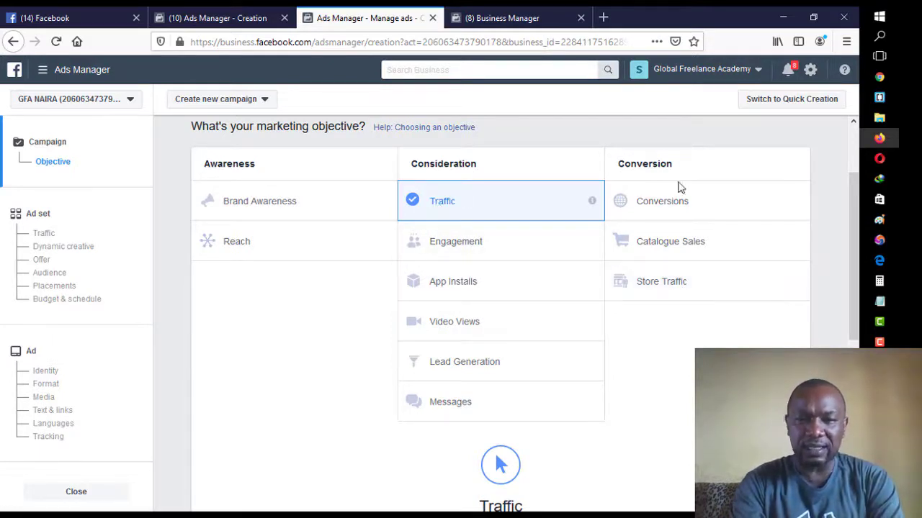
# Name the Traffic campaign "Traffic - SMF"
pyautogui.moveTo(850, 200); pyautogui.dragTo(847, 332)
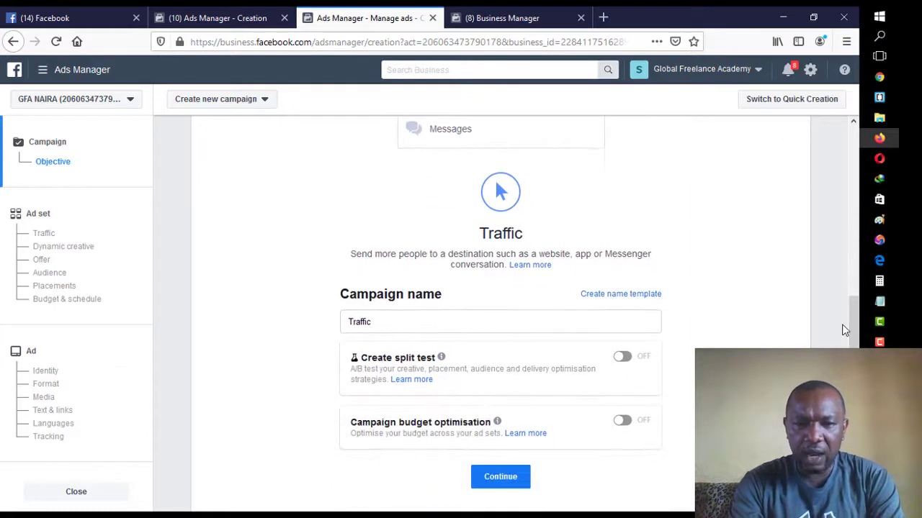
pyautogui.click(408, 325)
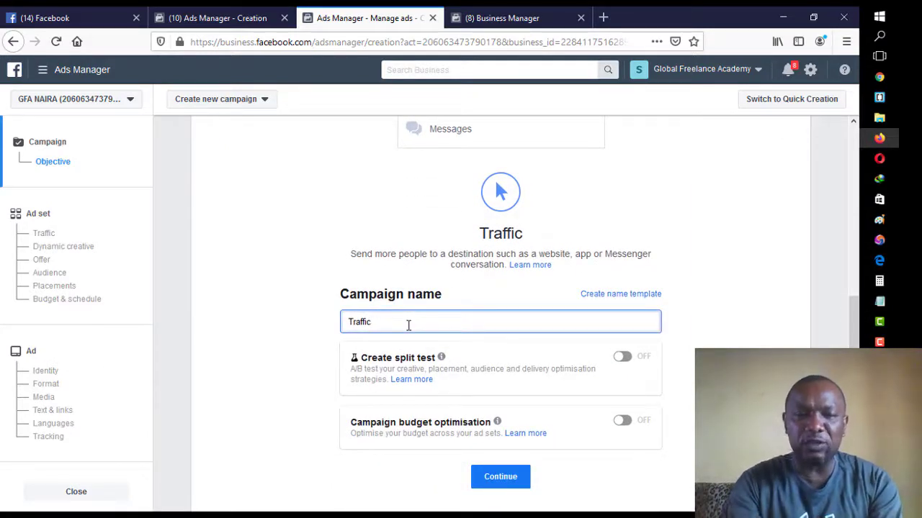
pyautogui.moveTo(434, 290); pyautogui.dragTo(407, 291)
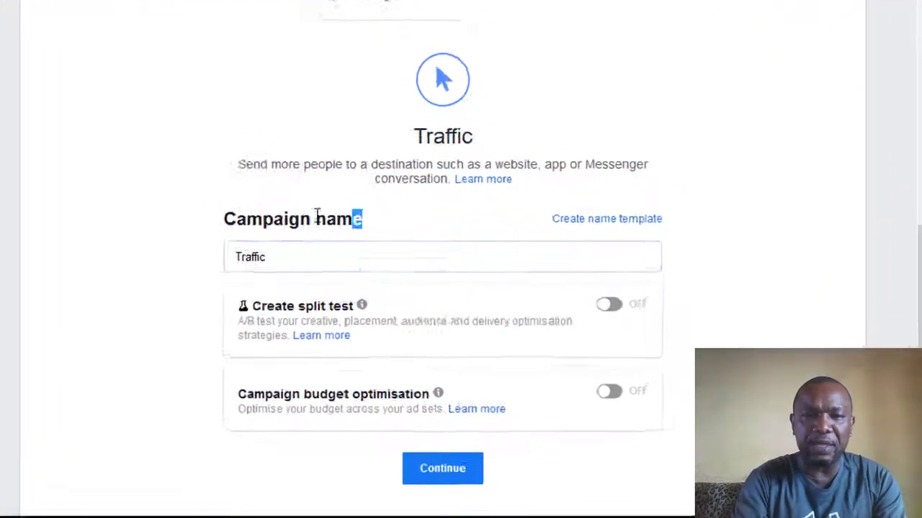
pyautogui.moveTo(316, 216); pyautogui.dragTo(226, 220)
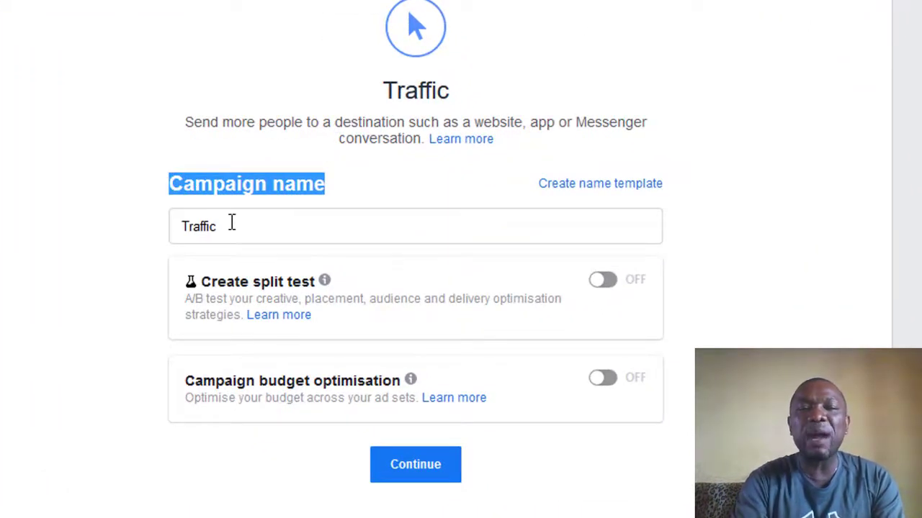
pyautogui.click(232, 223)
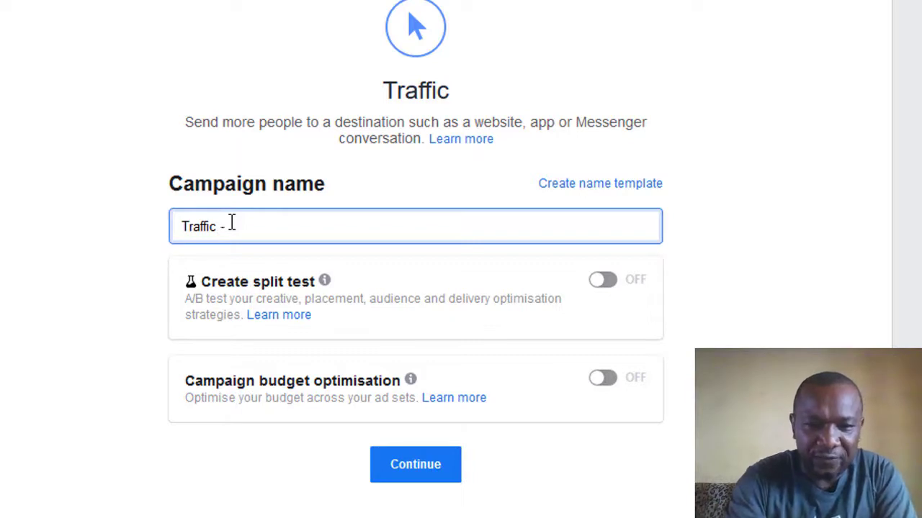
pyautogui.write('SMF')
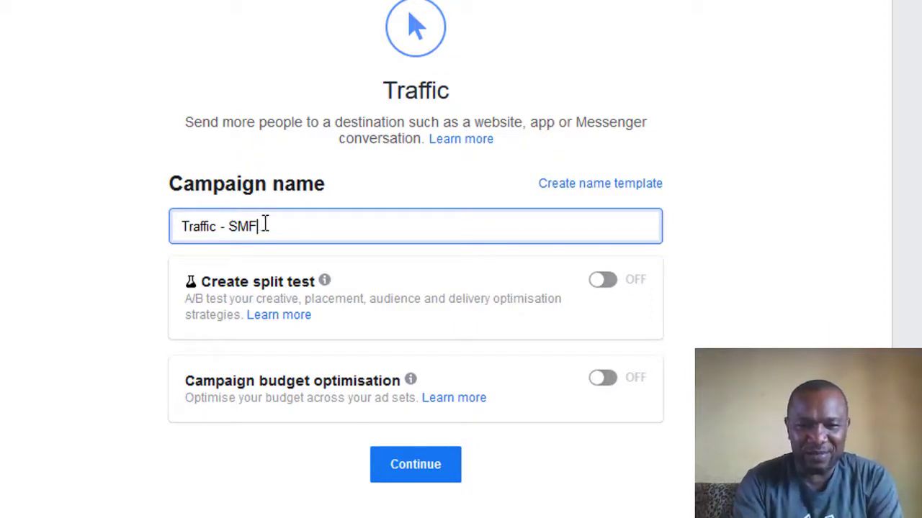
pyautogui.moveTo(265, 225); pyautogui.dragTo(170, 225)
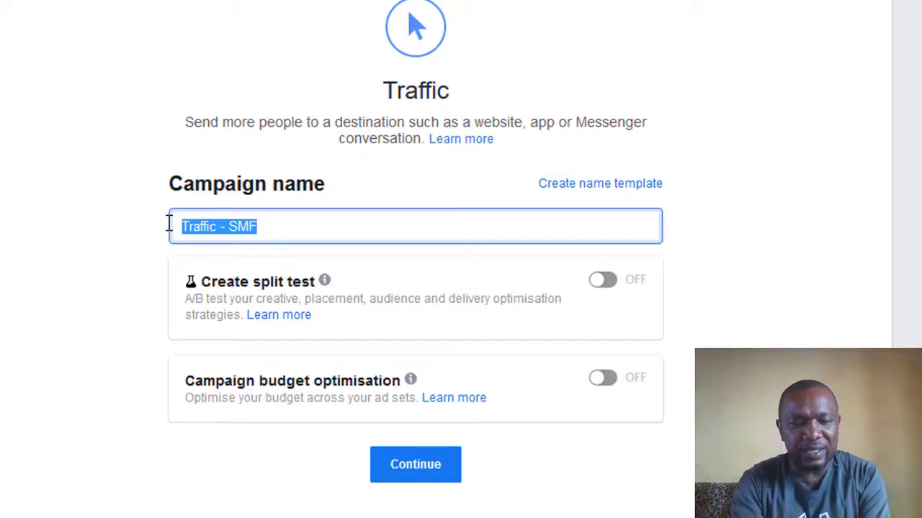
pyautogui.click(284, 227)
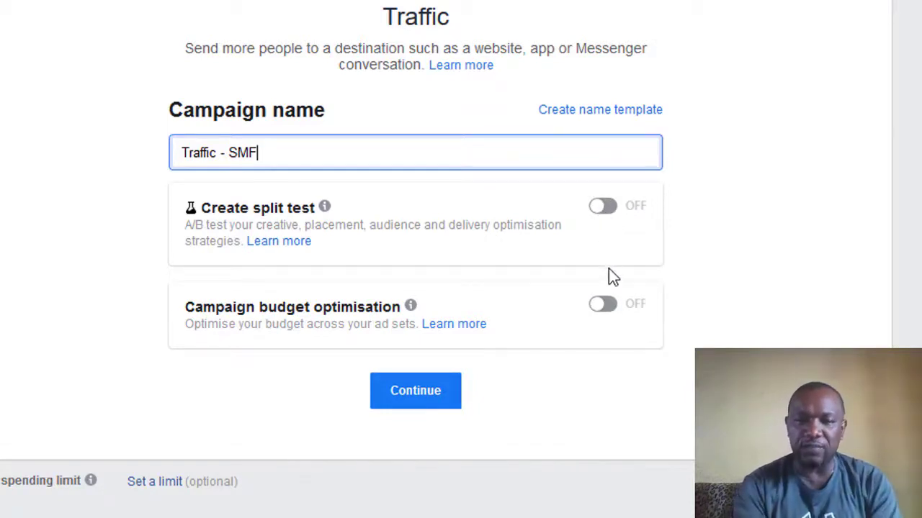
# Turn on campaign budget optimisation for the campaign and review its budget settings
pyautogui.click(602, 307)
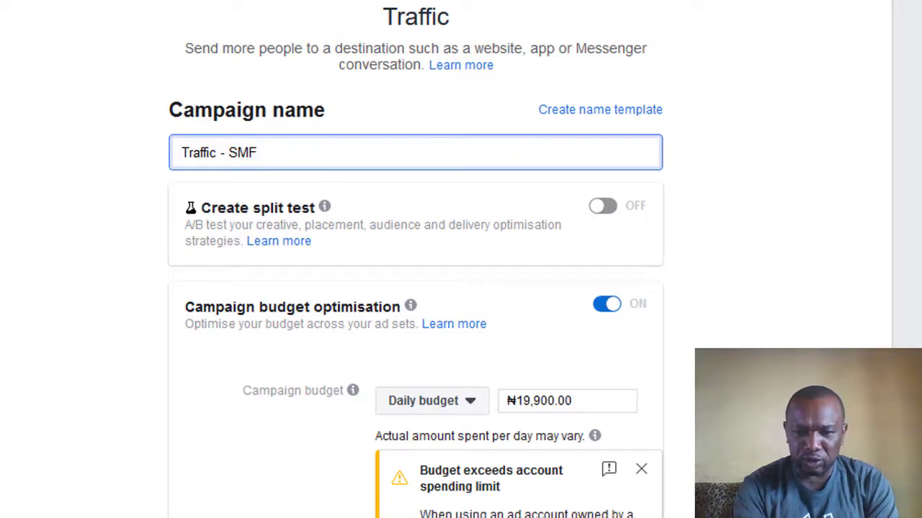
pyautogui.scroll(-5, 415, 259)
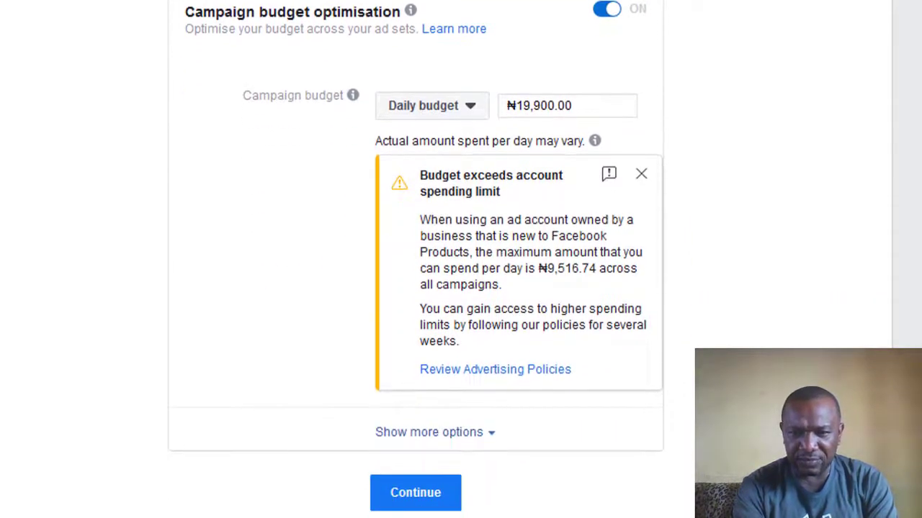
# Switch the campaign budget type from daily to Lifetime budget
pyautogui.scroll(-1, 416, 259)
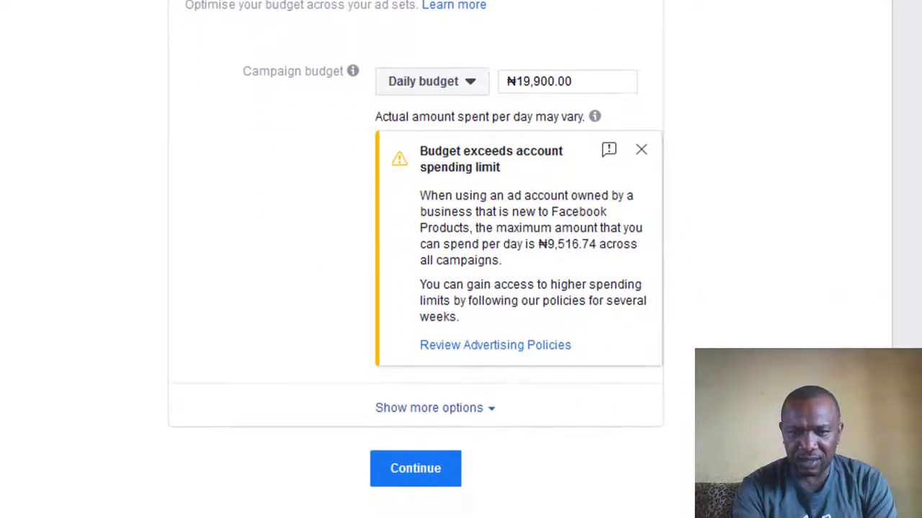
pyautogui.click(468, 84)
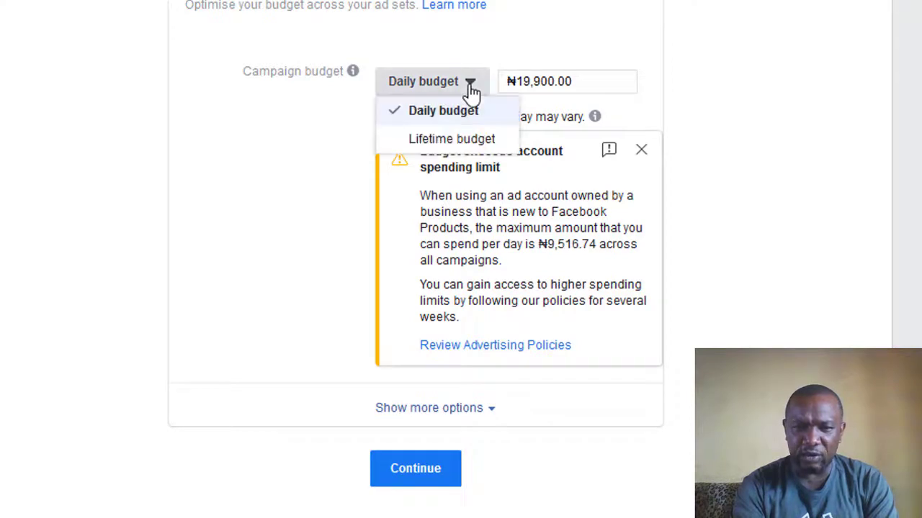
pyautogui.click(434, 141)
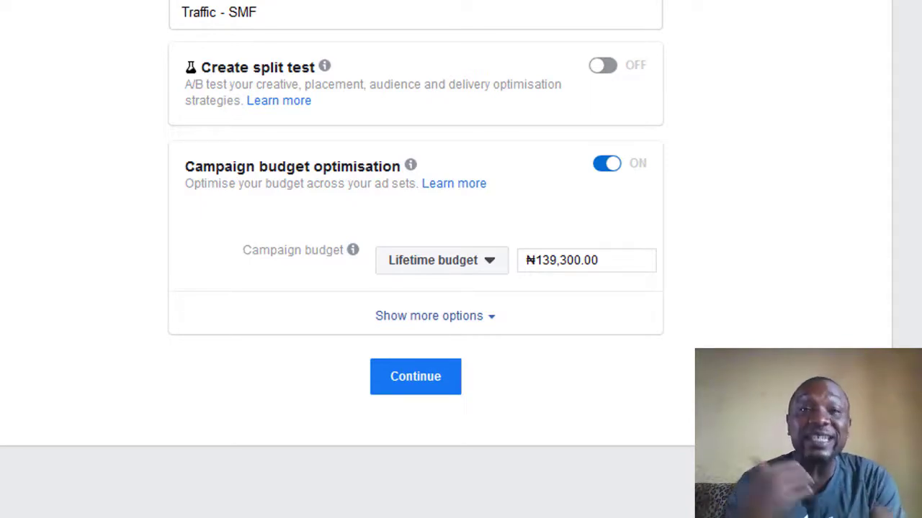
# Expand the additional budget options and examine the campaign bid strategy and ad scheduling choices
pyautogui.click(472, 320)
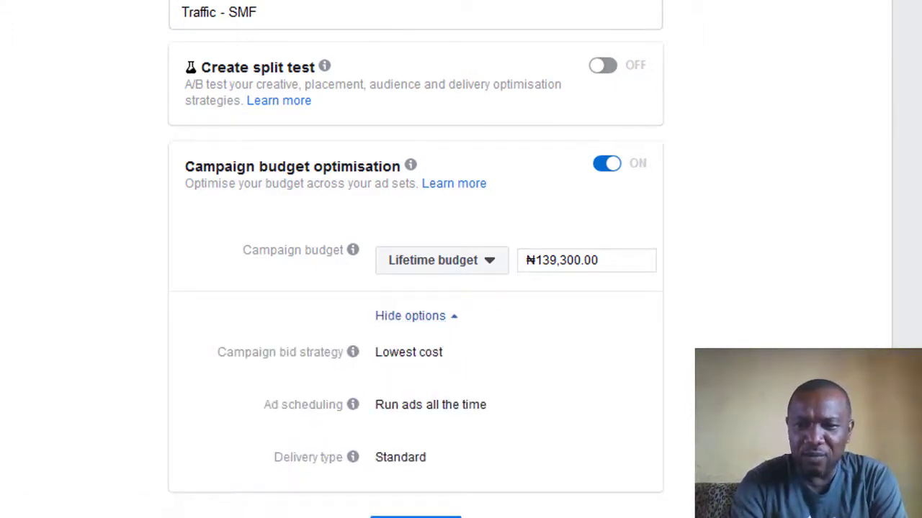
pyautogui.scroll(-2, 415, 259)
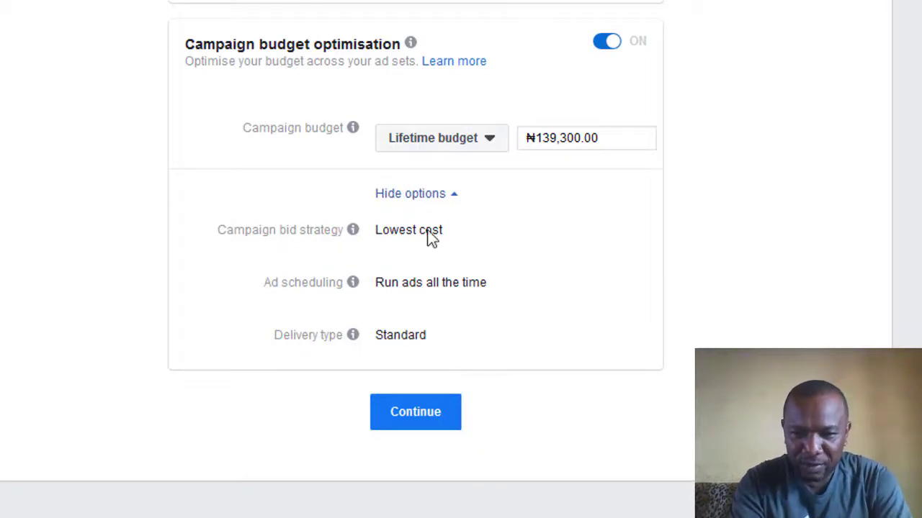
pyautogui.moveTo(445, 234)
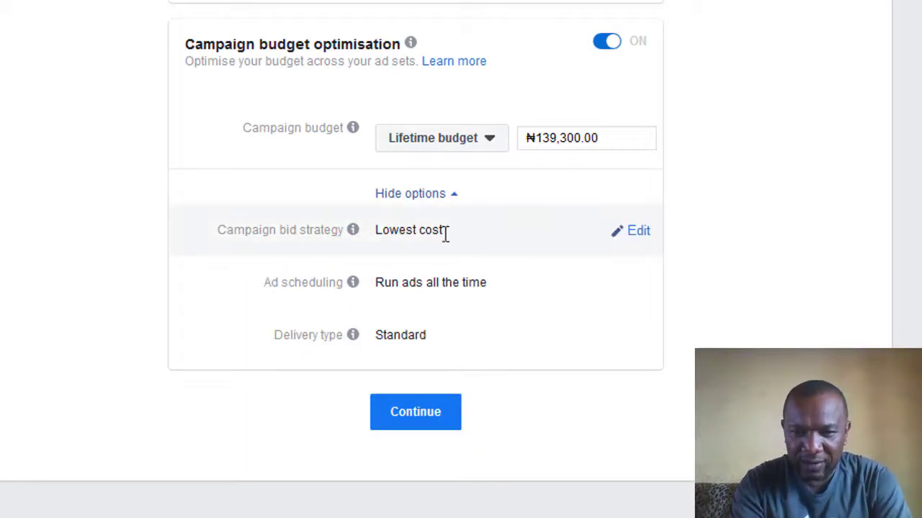
pyautogui.click(632, 235)
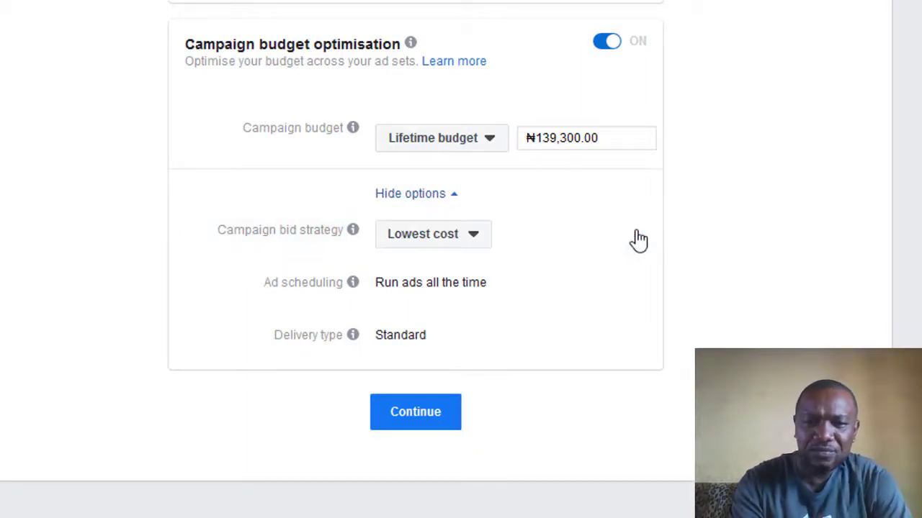
pyautogui.click(475, 236)
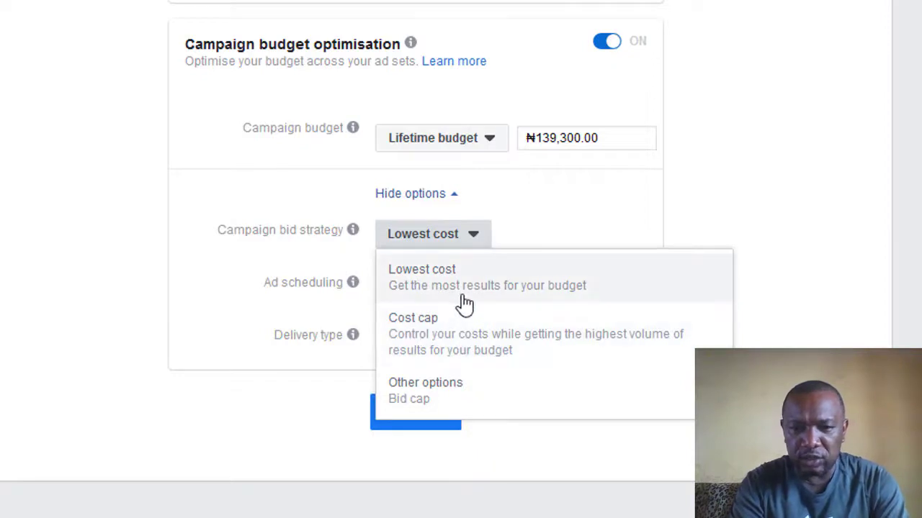
pyautogui.moveTo(403, 399)
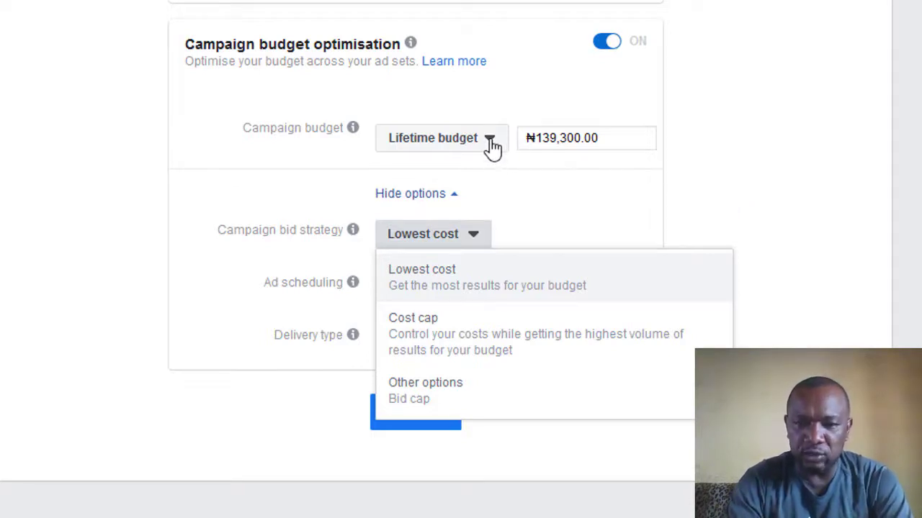
pyautogui.click(691, 192)
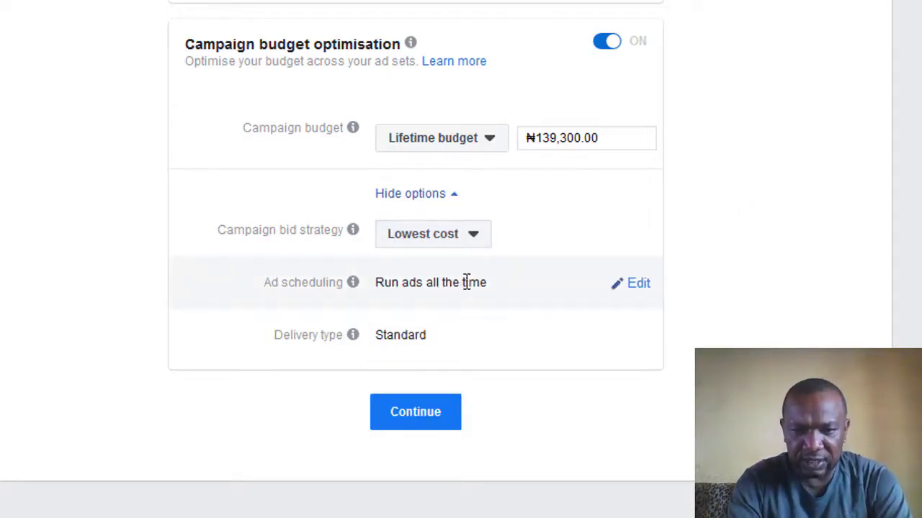
pyautogui.click(648, 286)
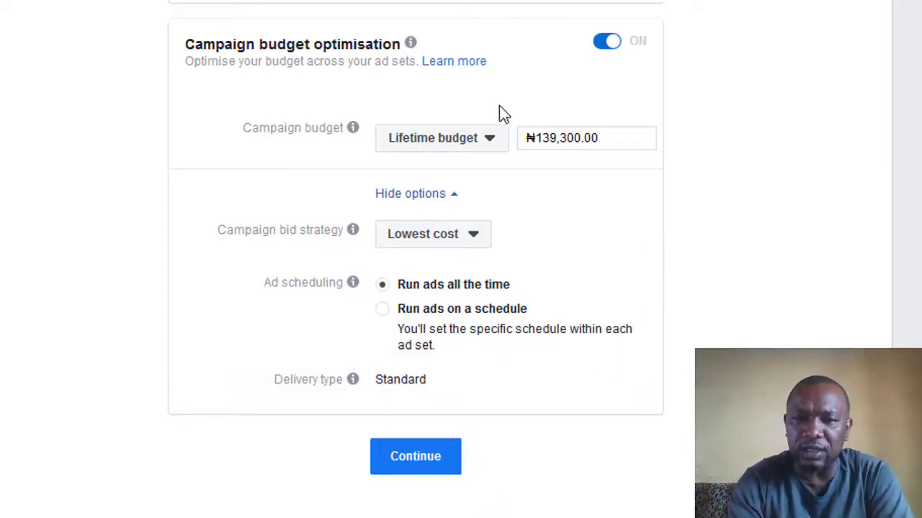
# Switch the campaign budget type to Daily budget and set the amount to ₦1,000
pyautogui.click(490, 139)
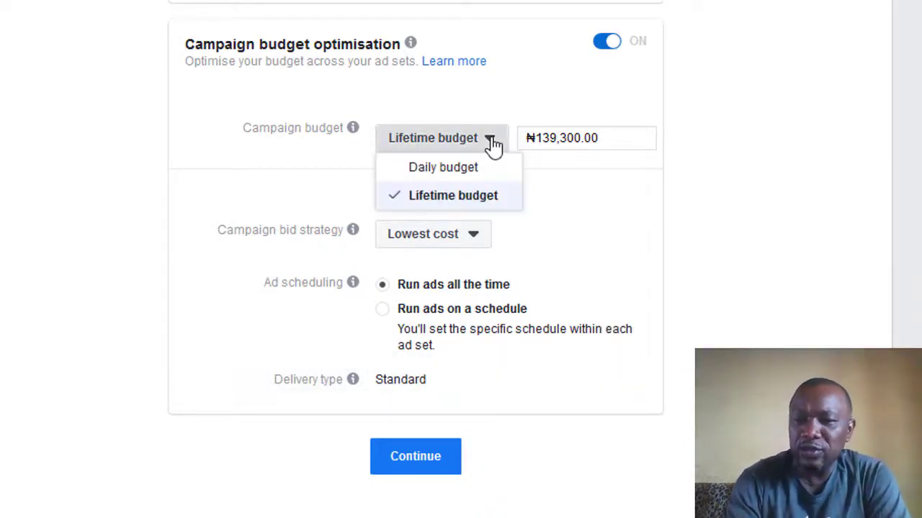
pyautogui.click(425, 172)
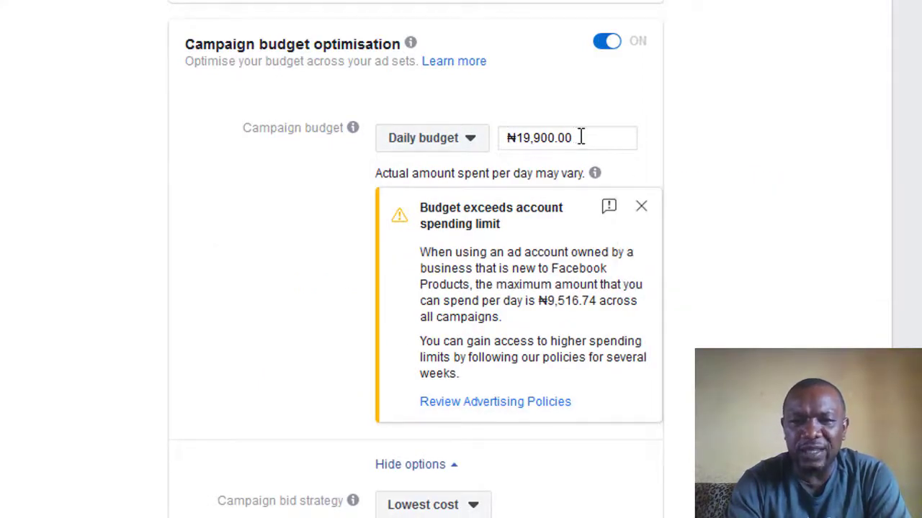
pyautogui.moveTo(581, 137); pyautogui.dragTo(520, 136)
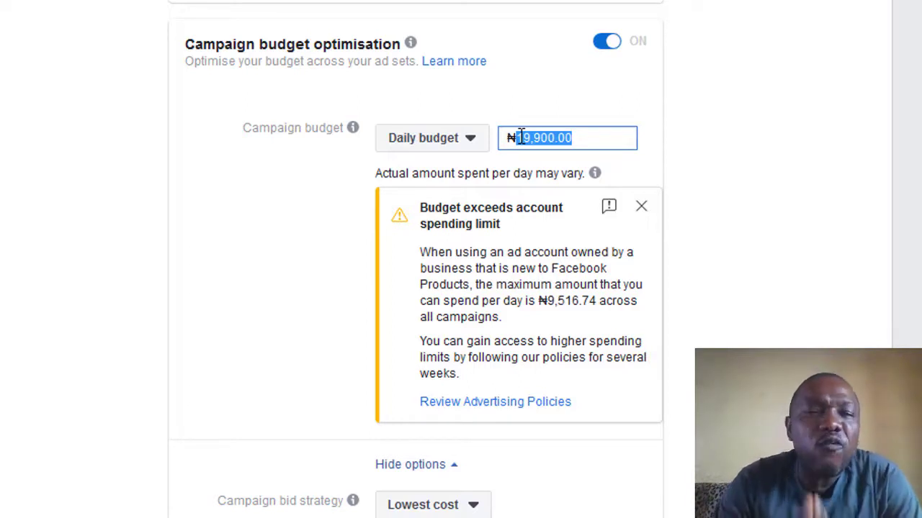
pyautogui.write('1000')
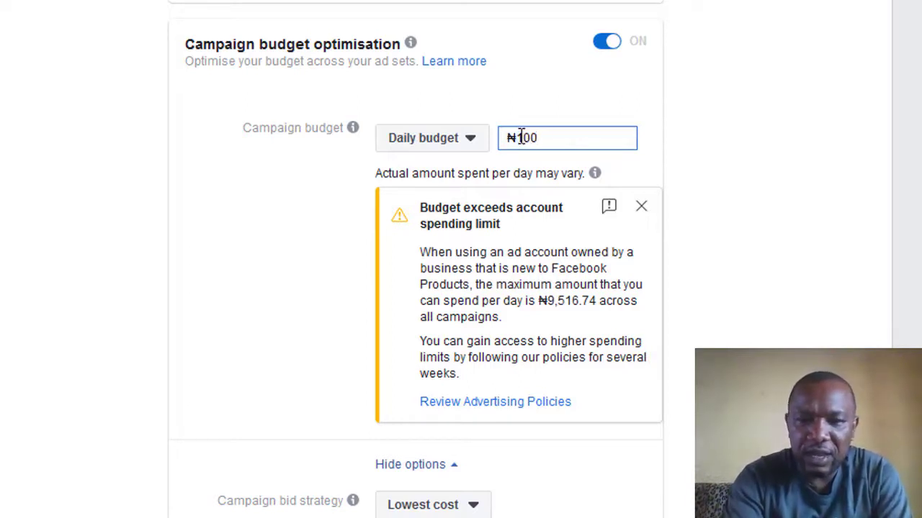
pyautogui.click(676, 158)
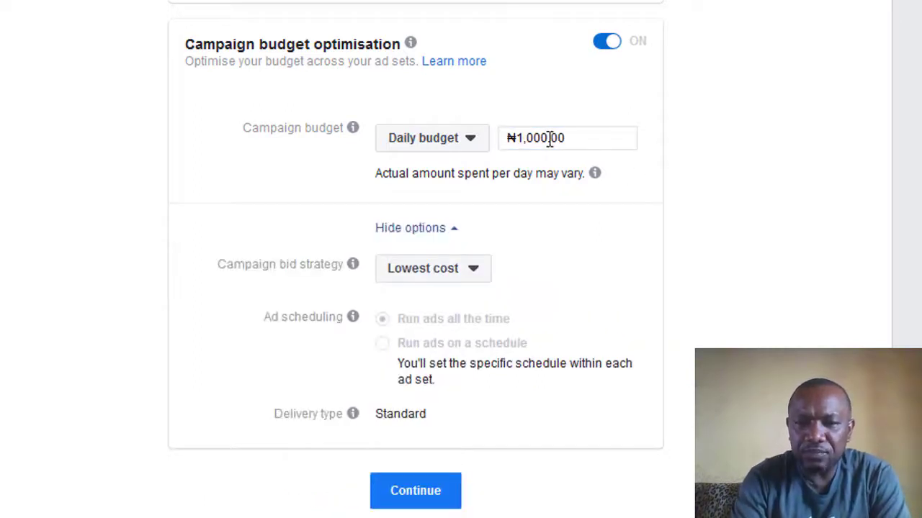
# Change the daily campaign budget to ₦500
pyautogui.moveTo(548, 138); pyautogui.dragTo(517, 138)
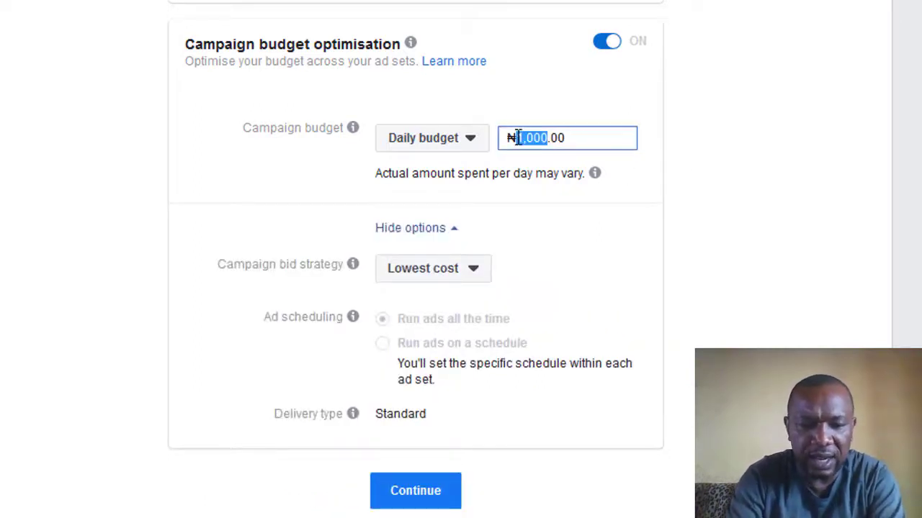
pyautogui.write('500')
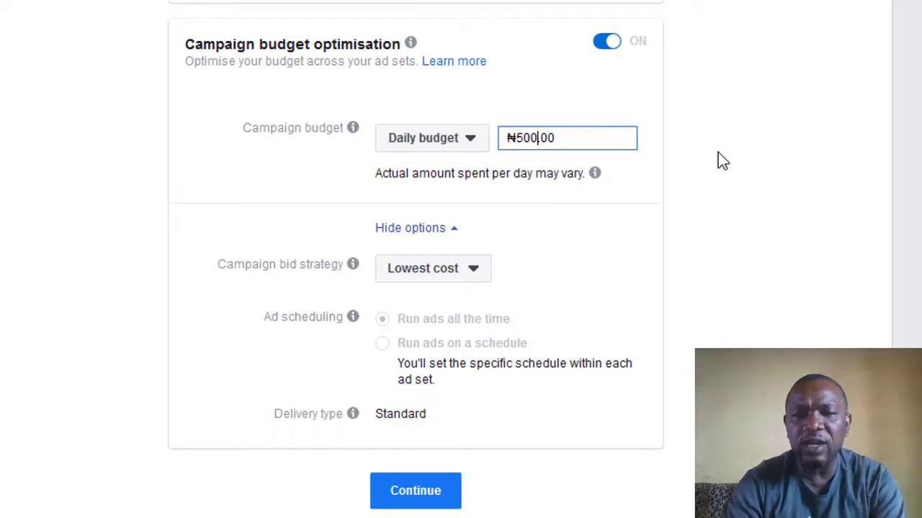
pyautogui.click(717, 153)
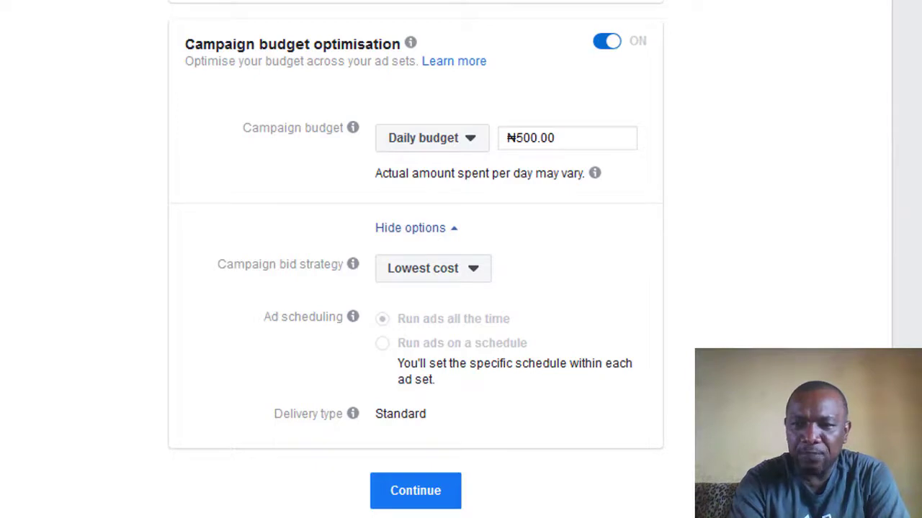
# Set the campaign bid strategy to Bid cap and recheck the available strategies
pyautogui.scroll(-3, 415, 259)
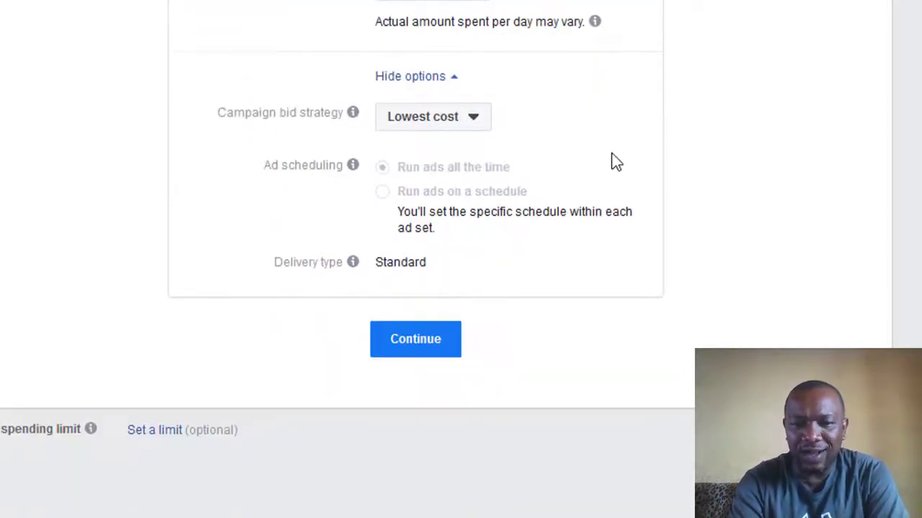
pyautogui.click(472, 123)
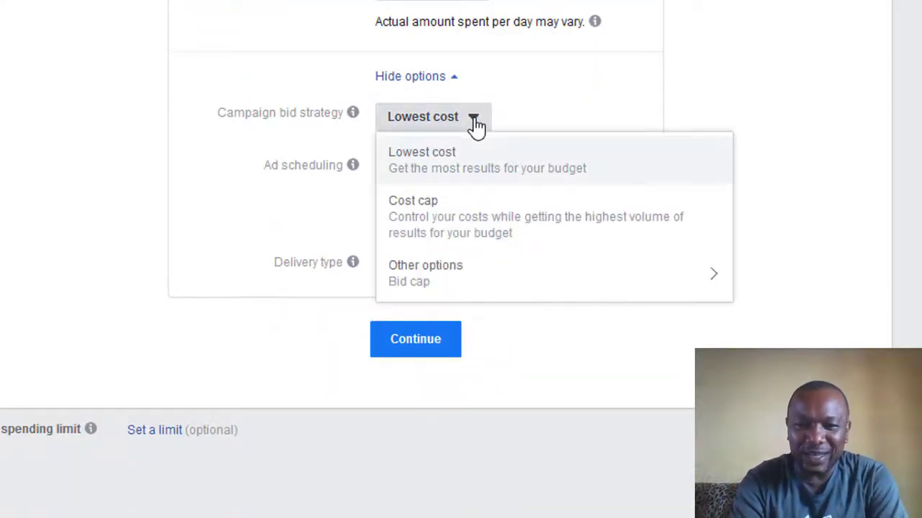
pyautogui.moveTo(420, 278)
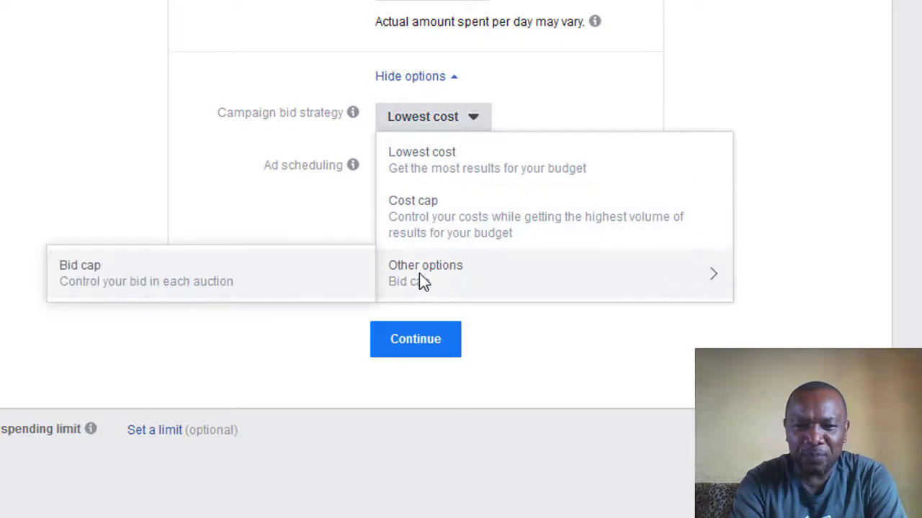
pyautogui.click(297, 278)
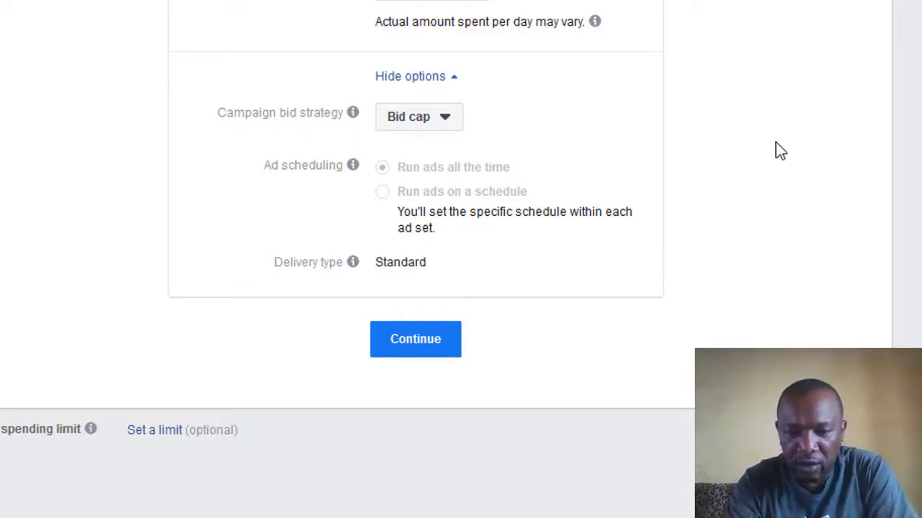
pyautogui.click(447, 122)
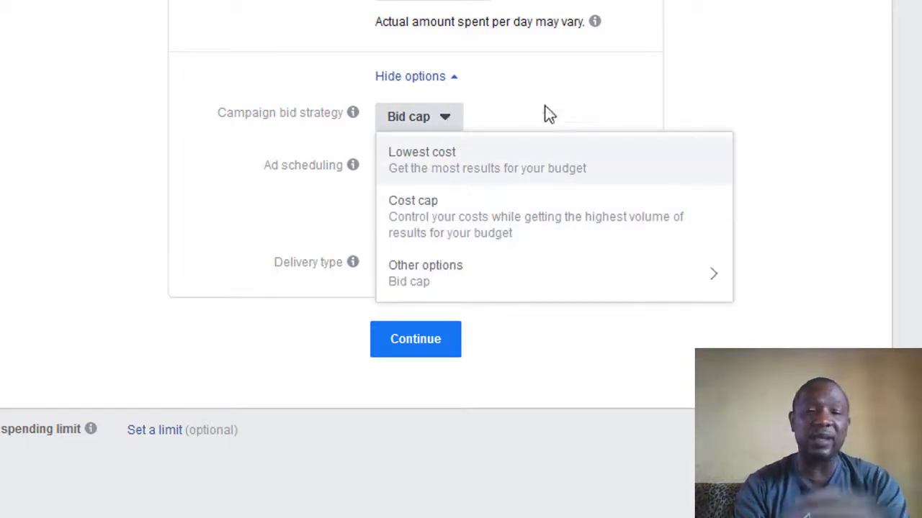
pyautogui.click(576, 92)
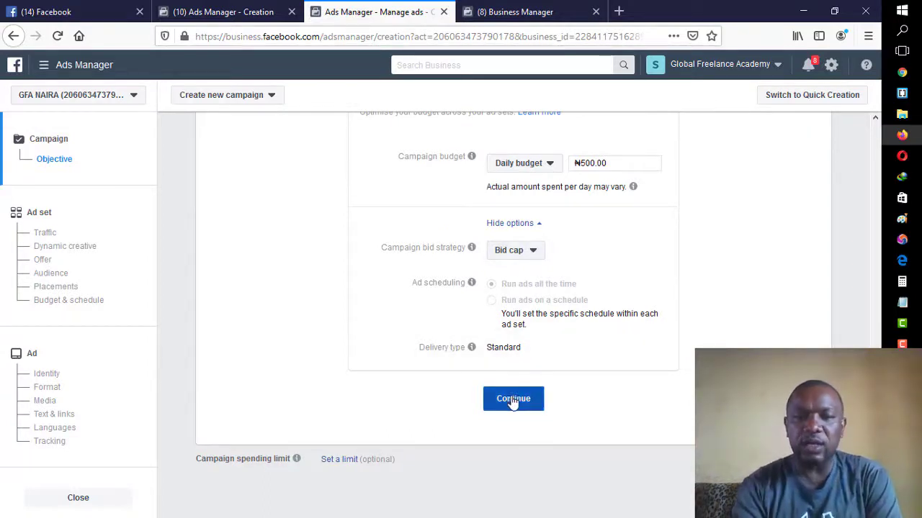
# Review the delivery type options, keep Standard delivery, and continue to the ad set setup
pyautogui.moveTo(489, 346)
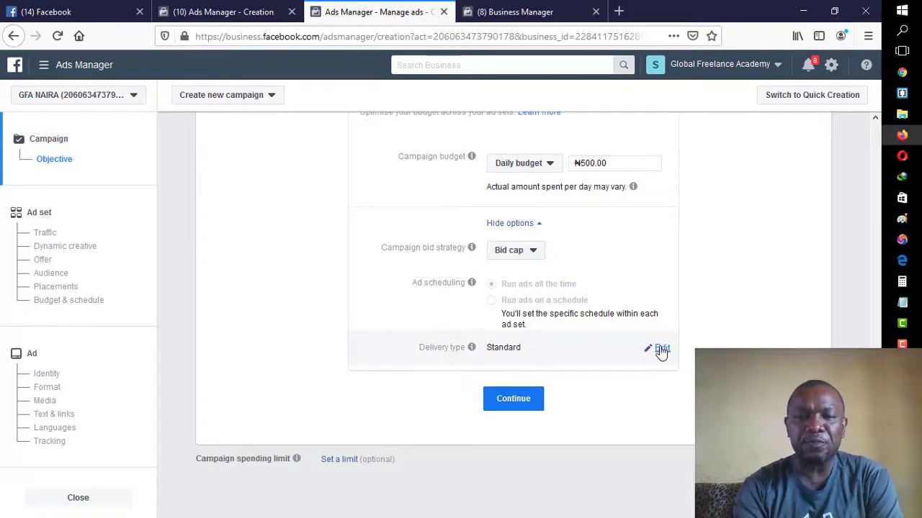
pyautogui.click(659, 350)
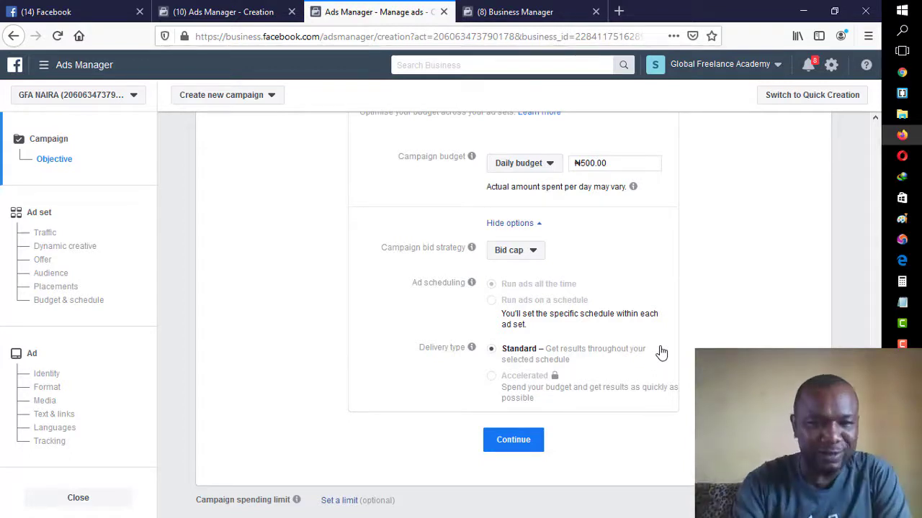
pyautogui.click(520, 443)
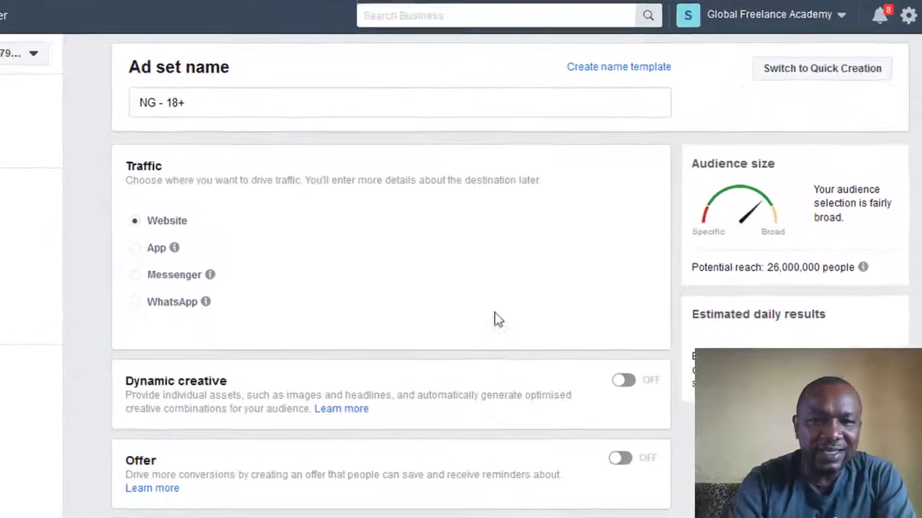
# Replace the default ad set name with "Traffic - SMF - NG"
pyautogui.moveTo(191, 102); pyautogui.dragTo(127, 97)
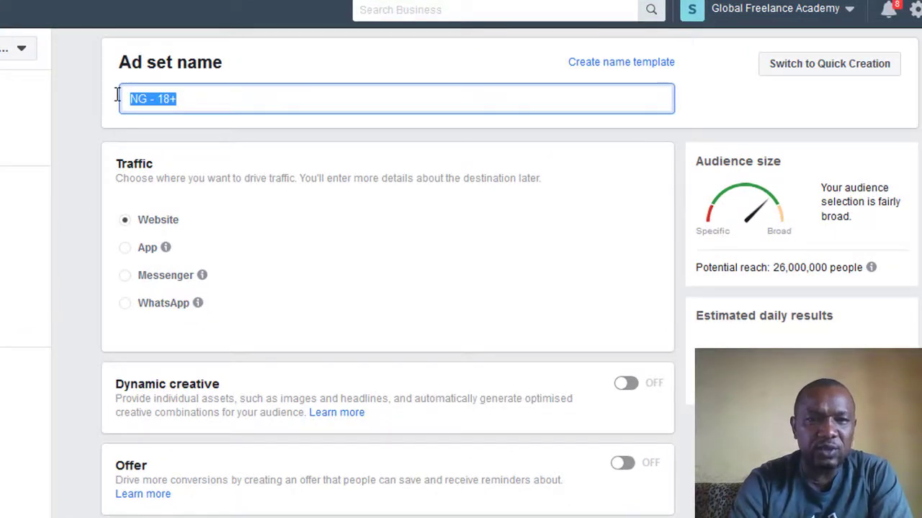
pyautogui.click(183, 102)
pyautogui.moveTo(183, 102); pyautogui.dragTo(127, 102)
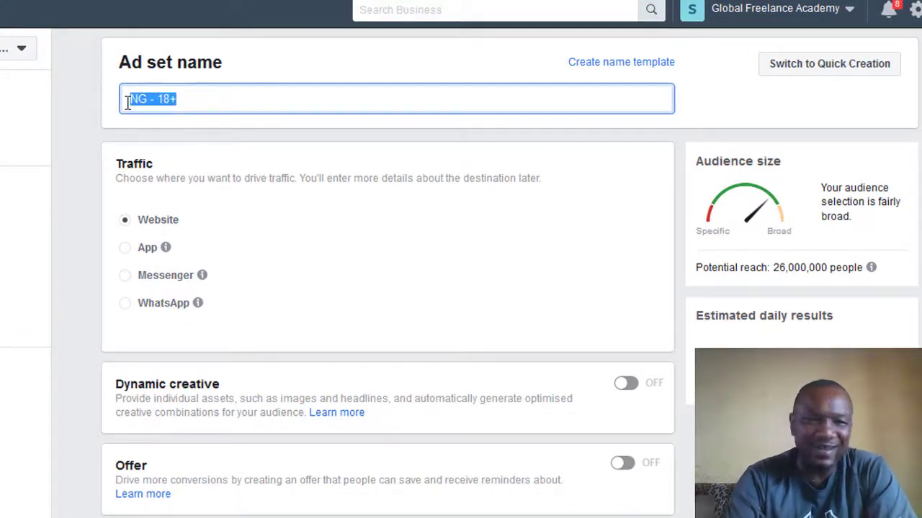
pyautogui.write('Traffic - SMF')
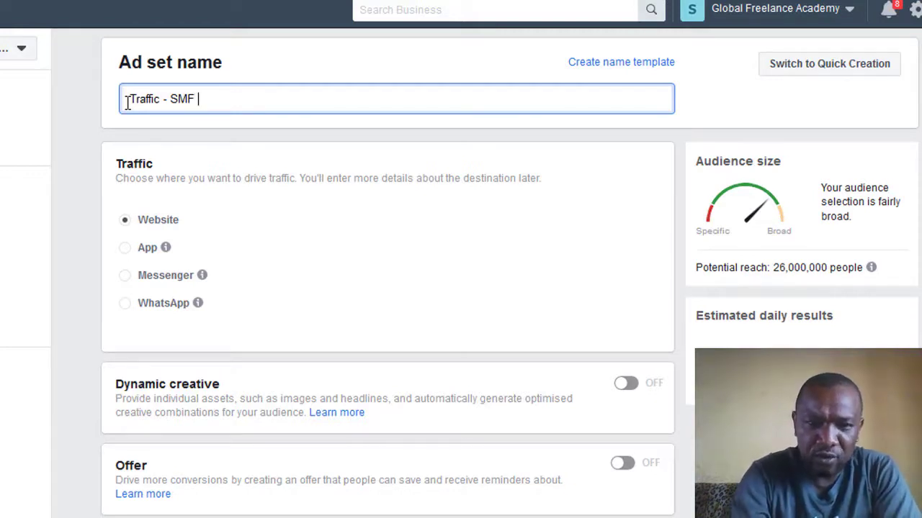
pyautogui.write('- N')
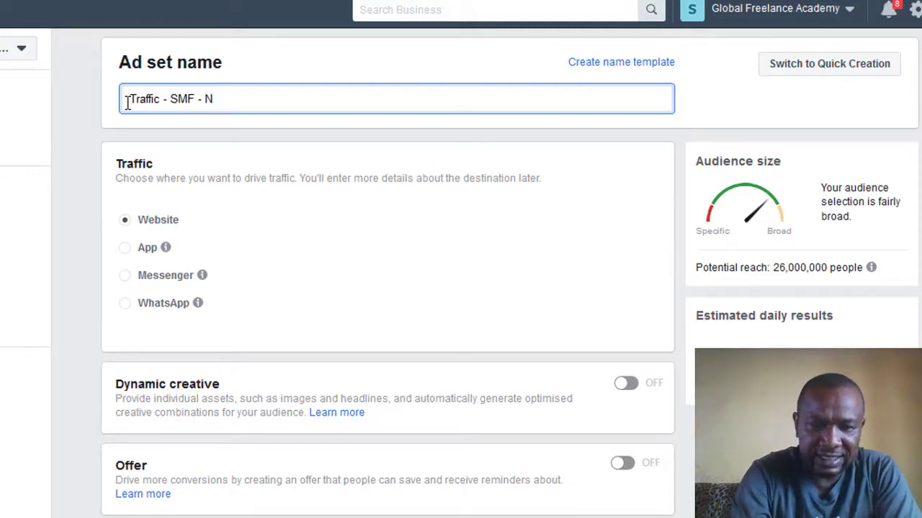
pyautogui.write('g')
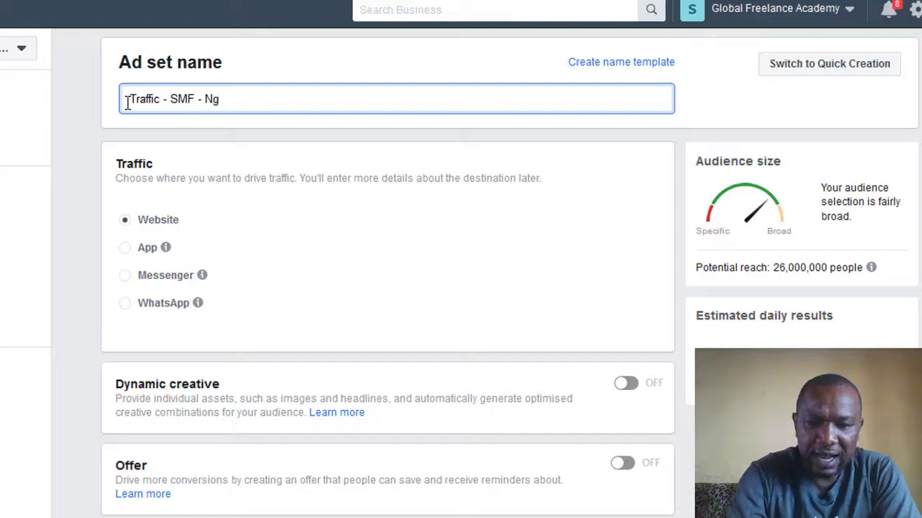
pyautogui.press('BackSpace')
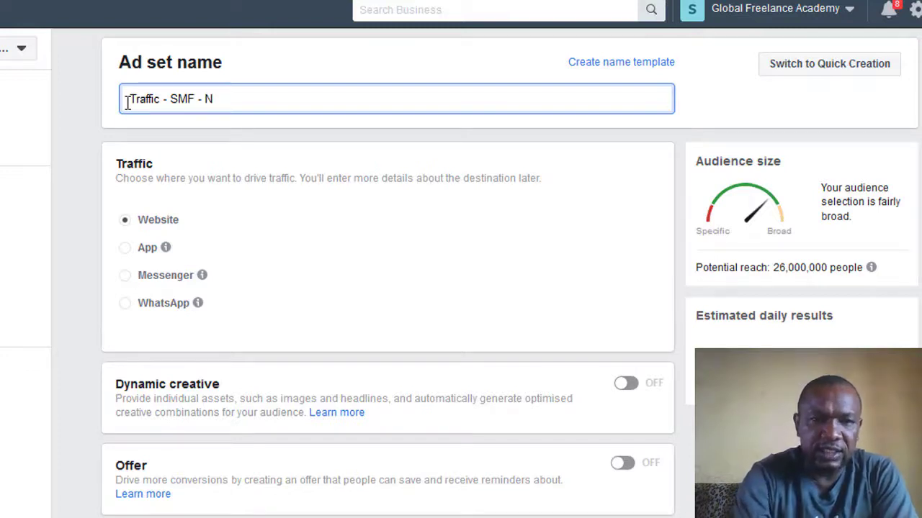
pyautogui.write('G')
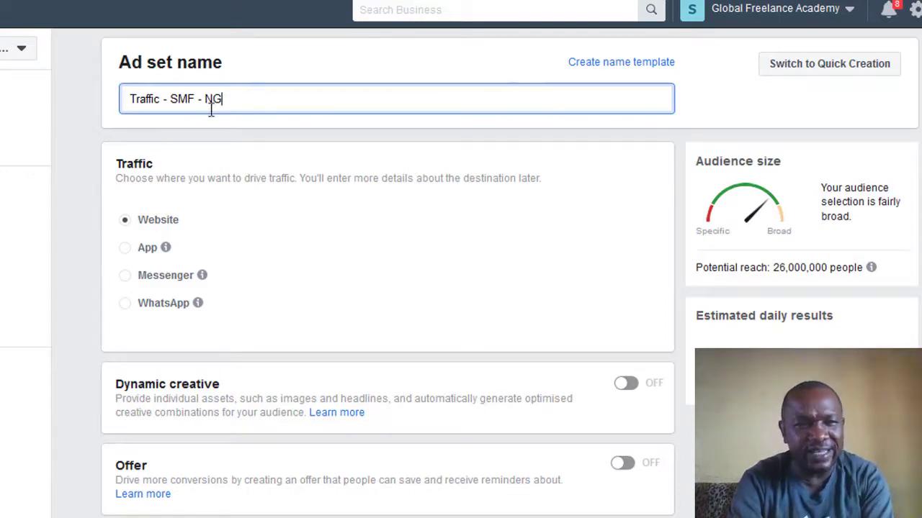
# Review the ad set's name, traffic destination, dynamic creative, offer and audience sections
pyautogui.moveTo(219, 98); pyautogui.dragTo(128, 98)
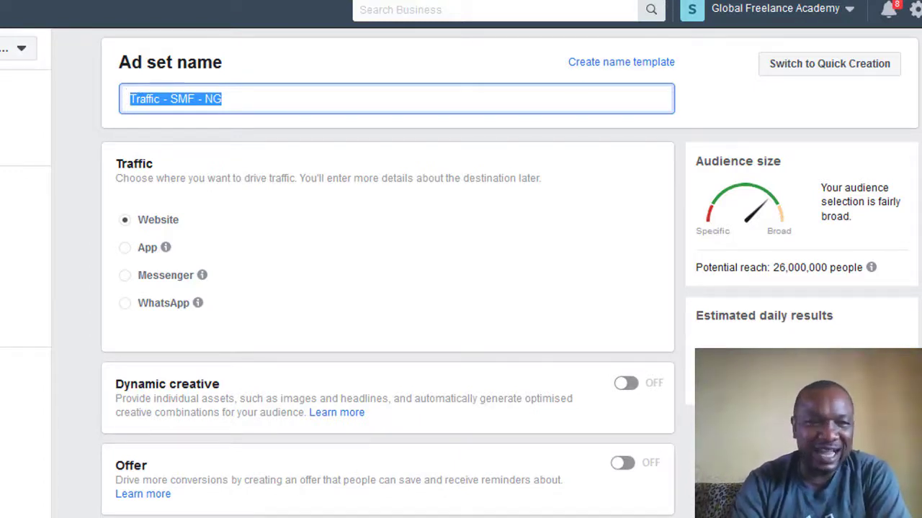
pyautogui.scroll(-1, 510, 273)
pyautogui.scroll(-1, 510, 274)
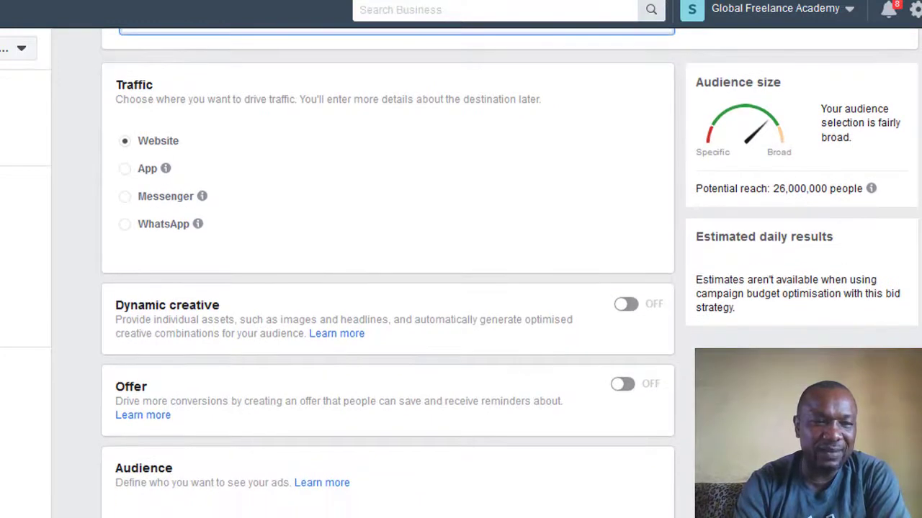
pyautogui.scroll(1, 342, 121)
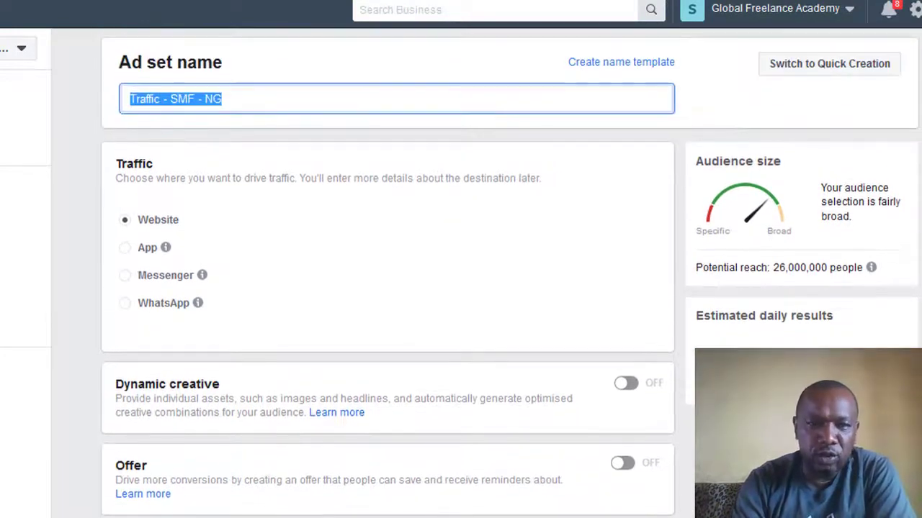
pyautogui.scroll(-1, 342, 120)
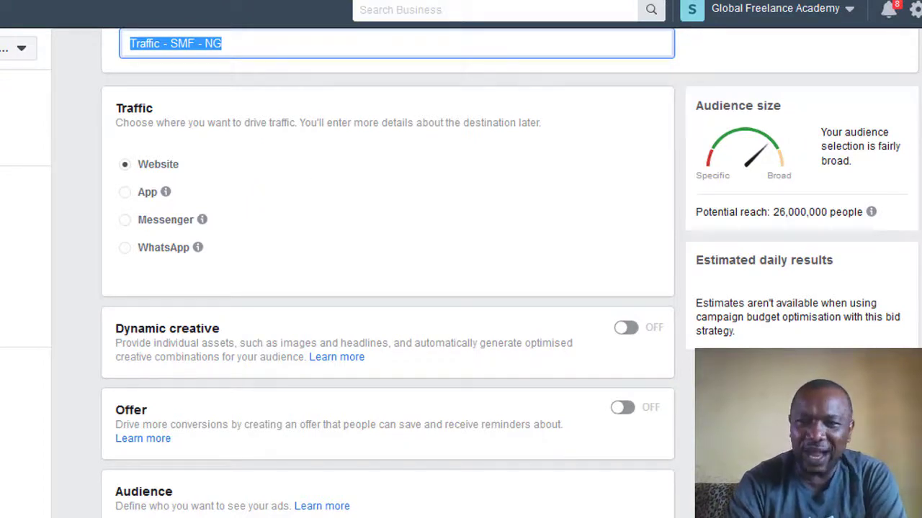
pyautogui.scroll(-1, 461, 288)
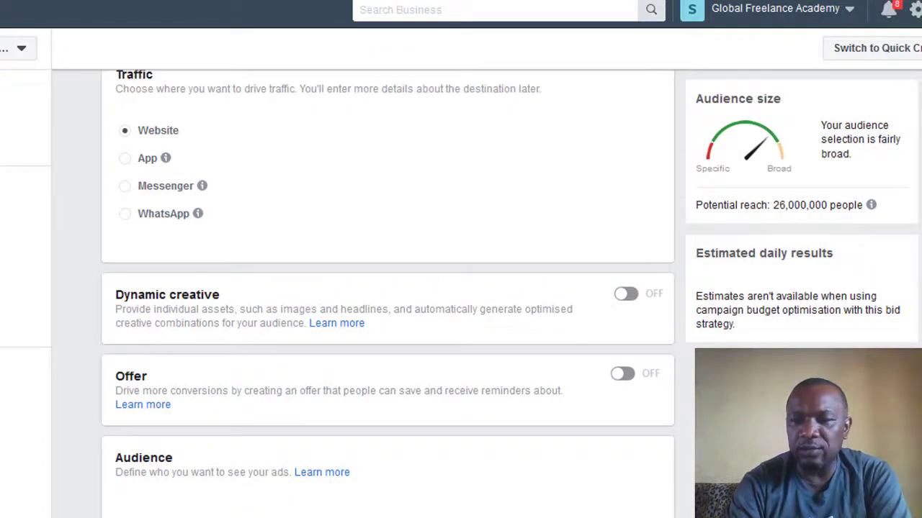
pyautogui.scroll(-5, 542, 349)
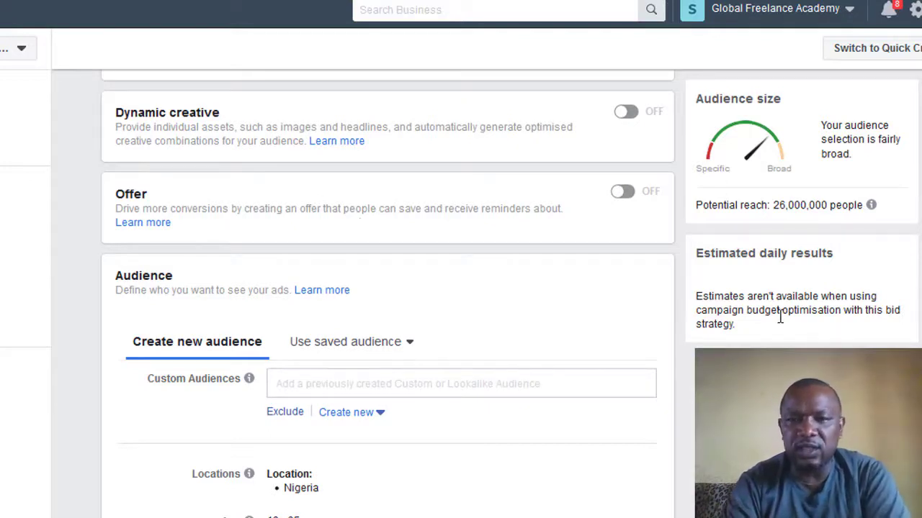
pyautogui.scroll(-1, 388, 293)
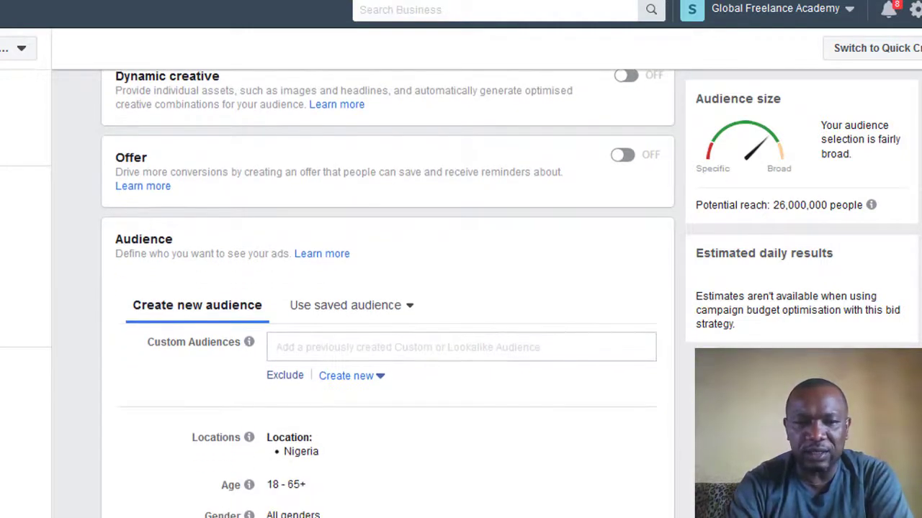
pyautogui.scroll(-1, 388, 294)
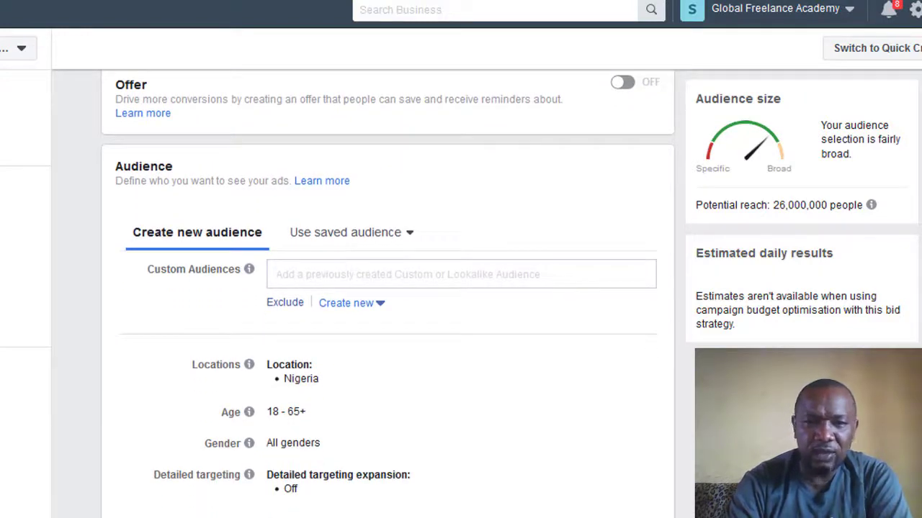
pyautogui.scroll(-1, 388, 294)
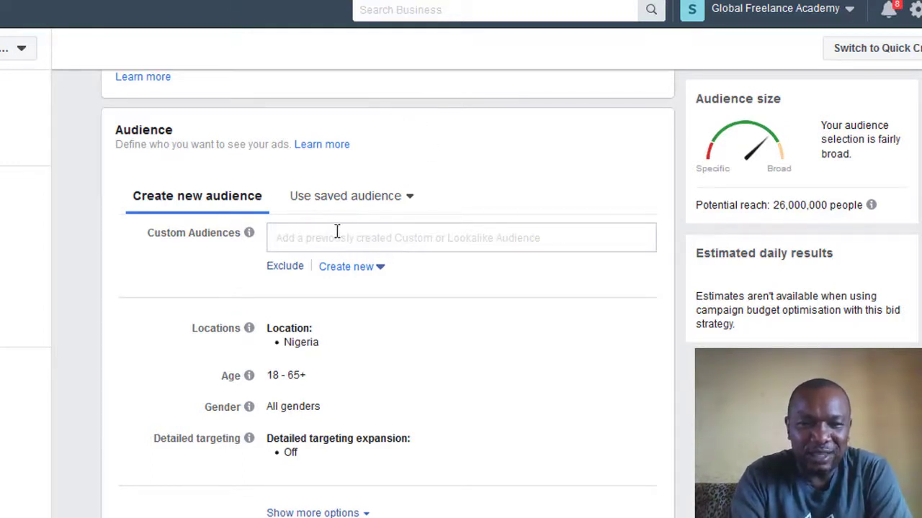
# Examine the saved audience choices, the existing custom audiences and the options for creating a Custom or Lookalike Audience
pyautogui.click(412, 205)
pyautogui.click(470, 177)
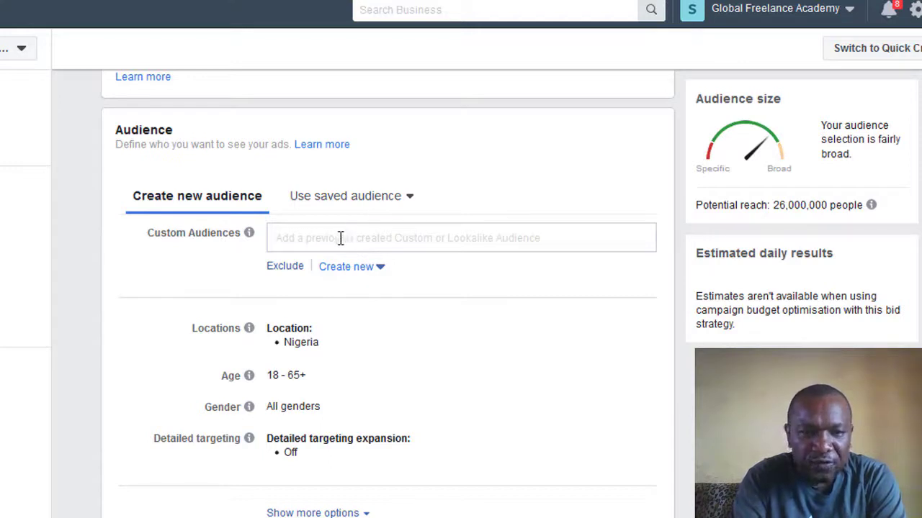
pyautogui.click(281, 239)
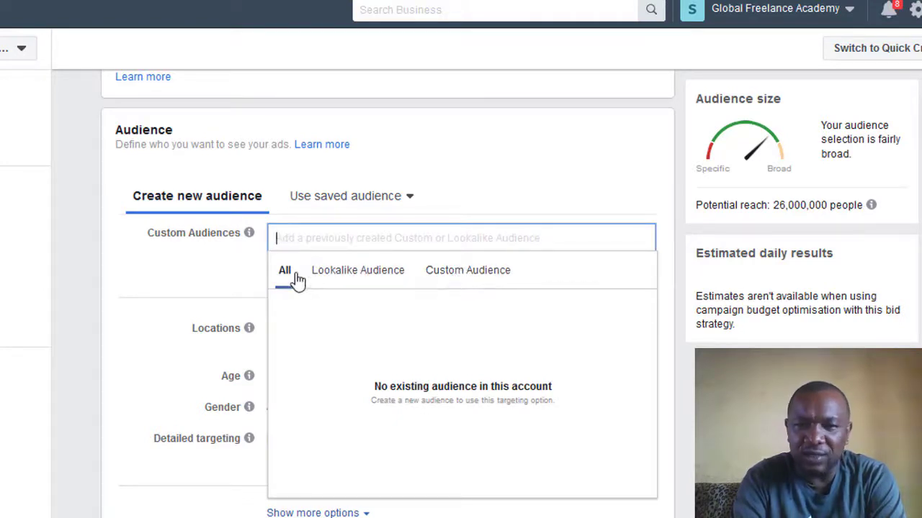
pyautogui.click(200, 265)
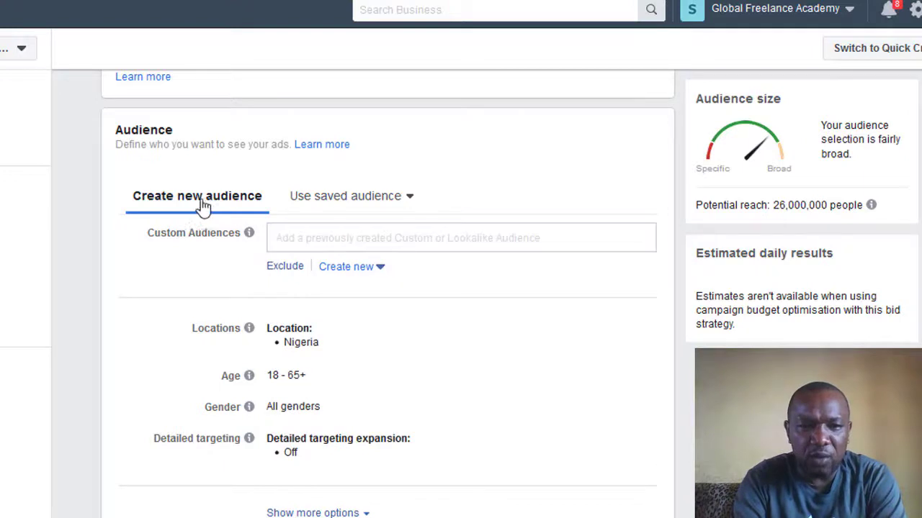
pyautogui.click(376, 277)
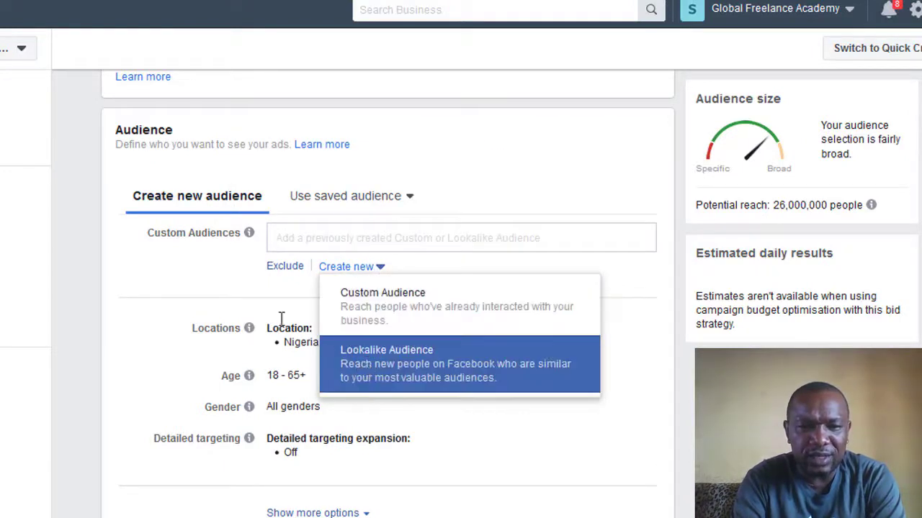
pyautogui.click(209, 297)
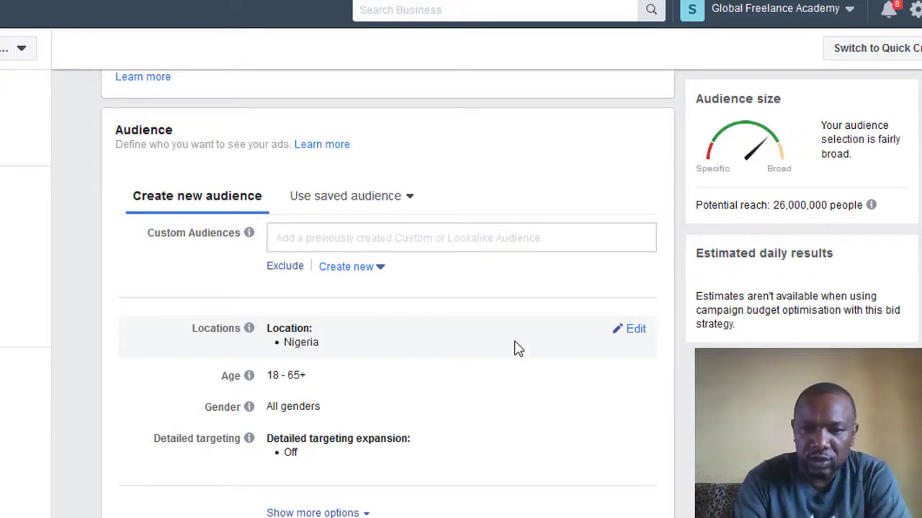
# Open the audience locations for editing, dismiss the "Keep your audience broad" tip, and remove Nigeria from the included locations
pyautogui.click(636, 329)
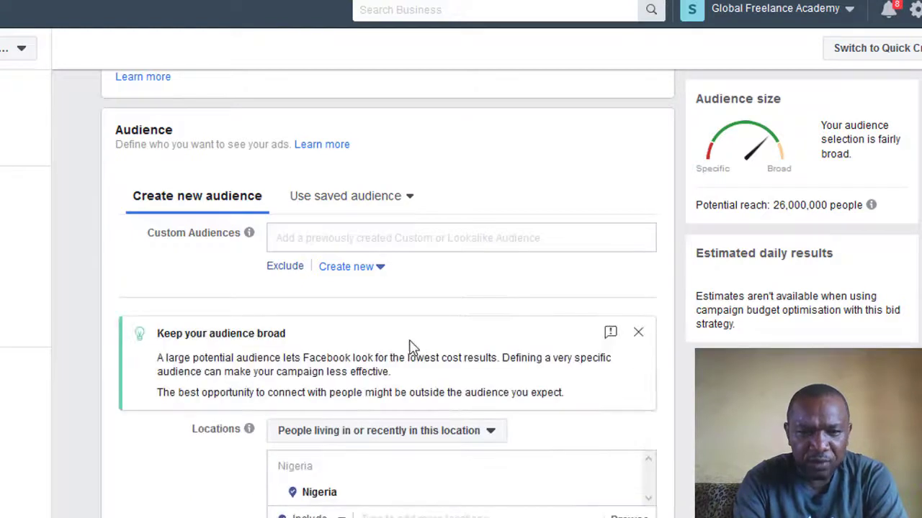
pyautogui.scroll(-2, 389, 288)
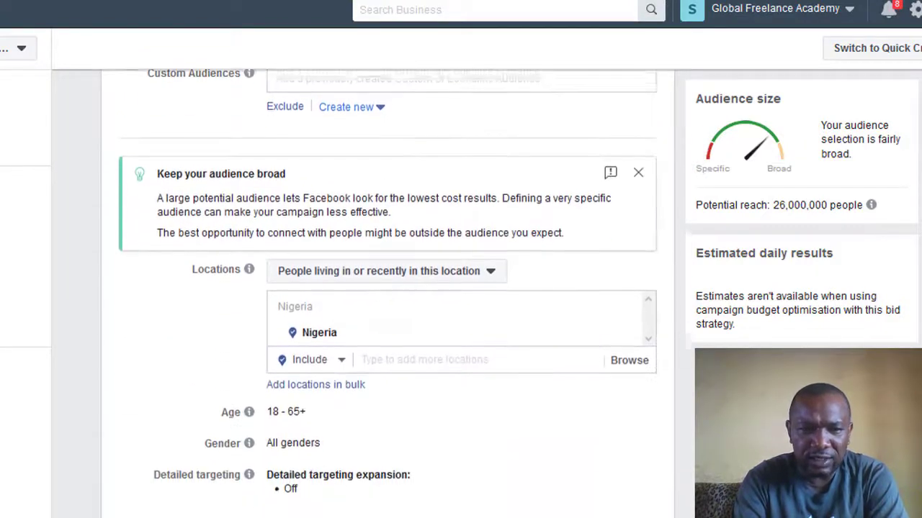
pyautogui.click(638, 173)
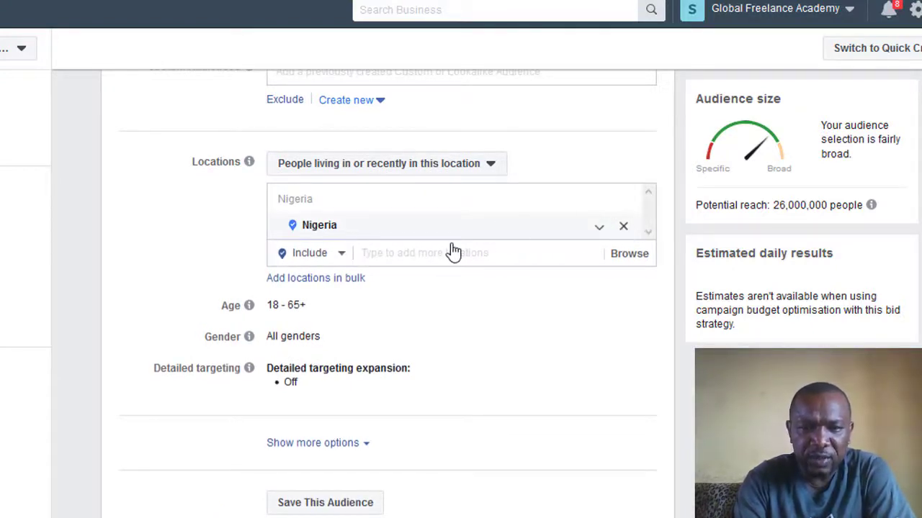
pyautogui.click(623, 226)
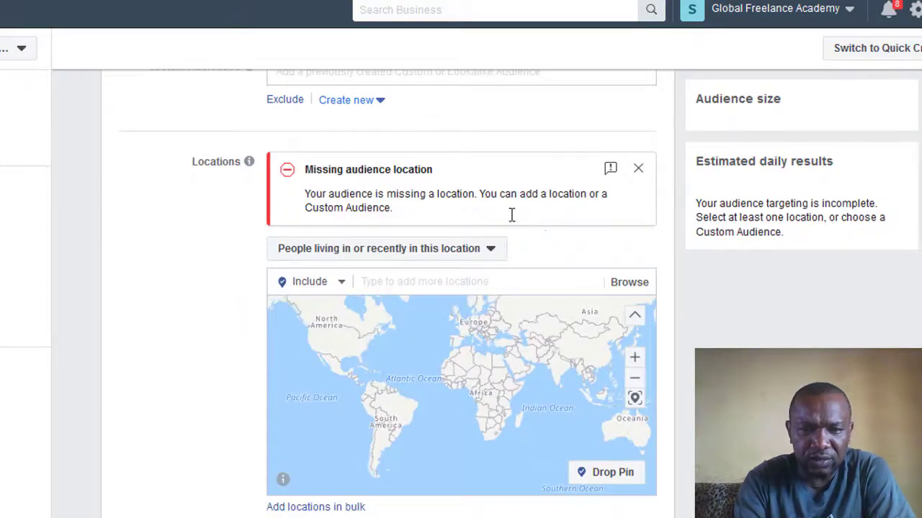
# Set the location targeting to "People living in this location" and include the country Nigeria
pyautogui.click(325, 253)
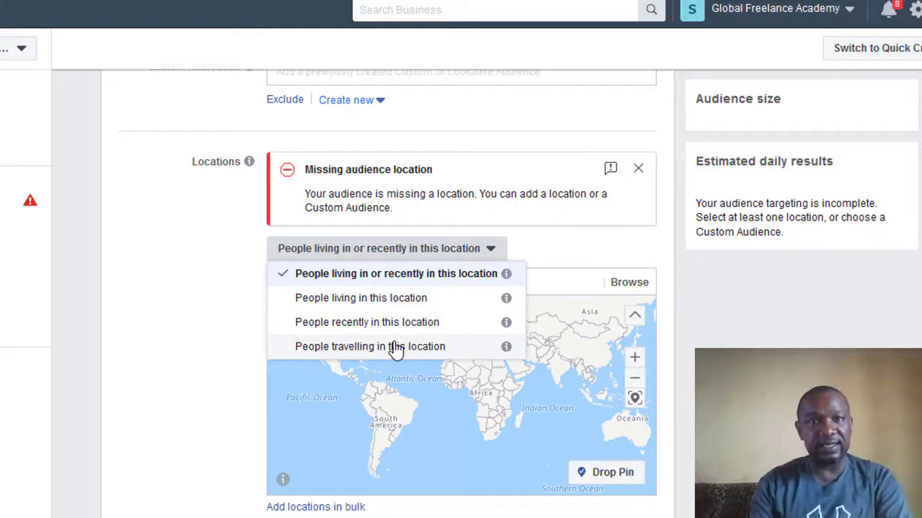
pyautogui.click(377, 303)
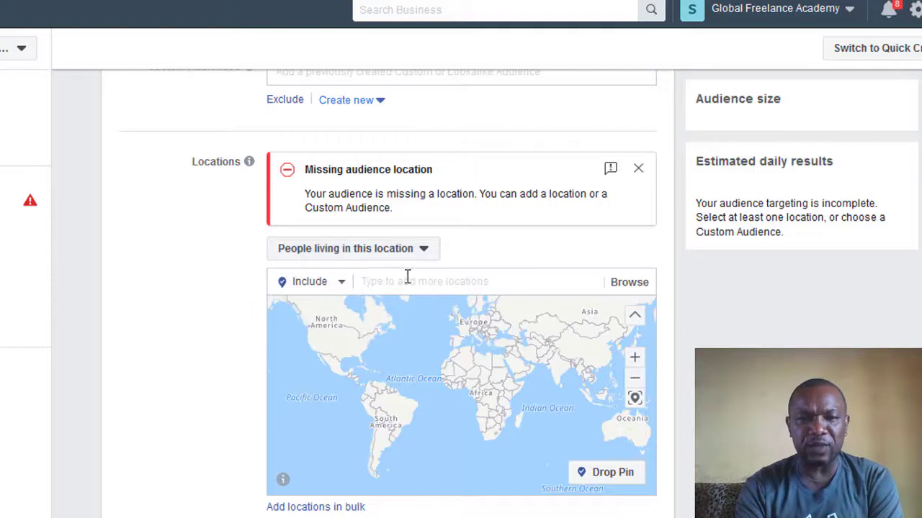
pyautogui.click(565, 282)
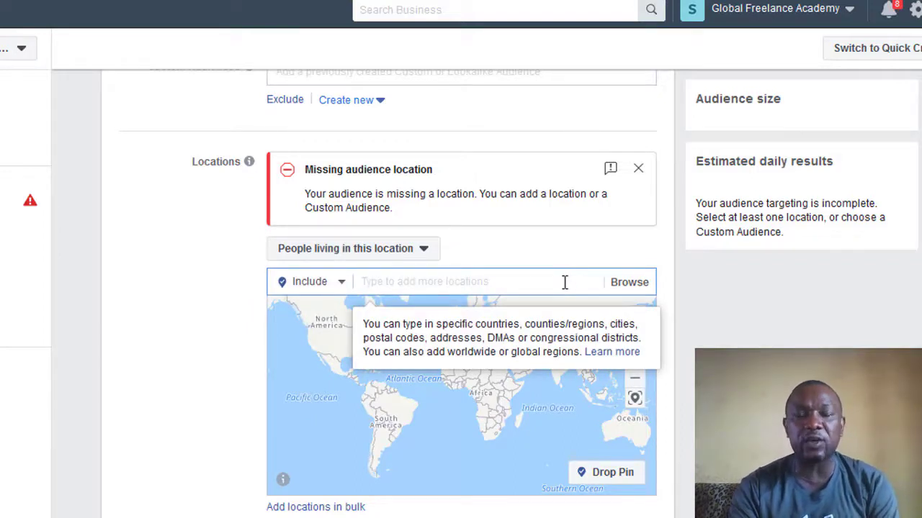
pyautogui.click(624, 286)
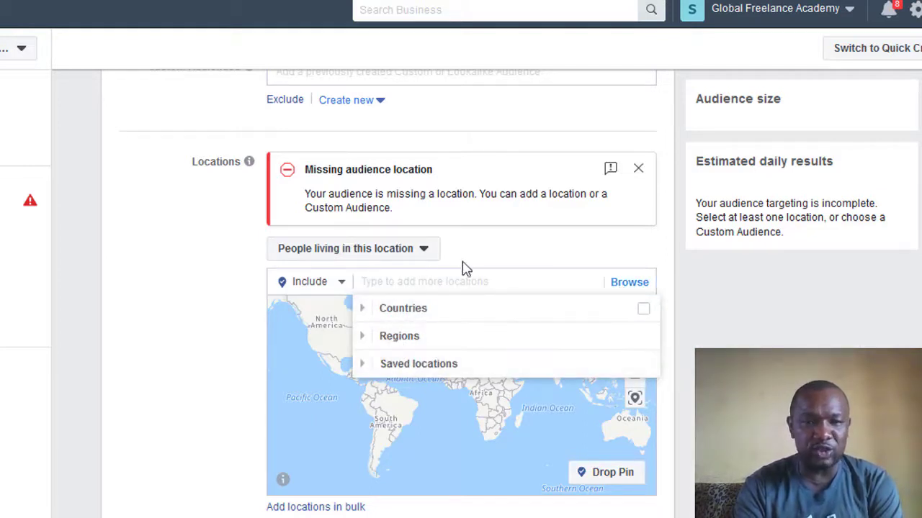
pyautogui.click(431, 281)
pyautogui.write('Nigeria')
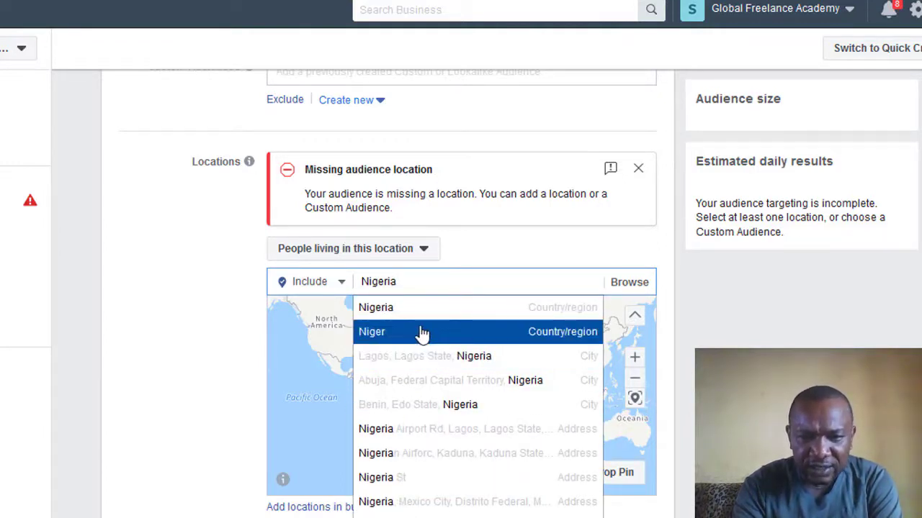
pyautogui.click(545, 311)
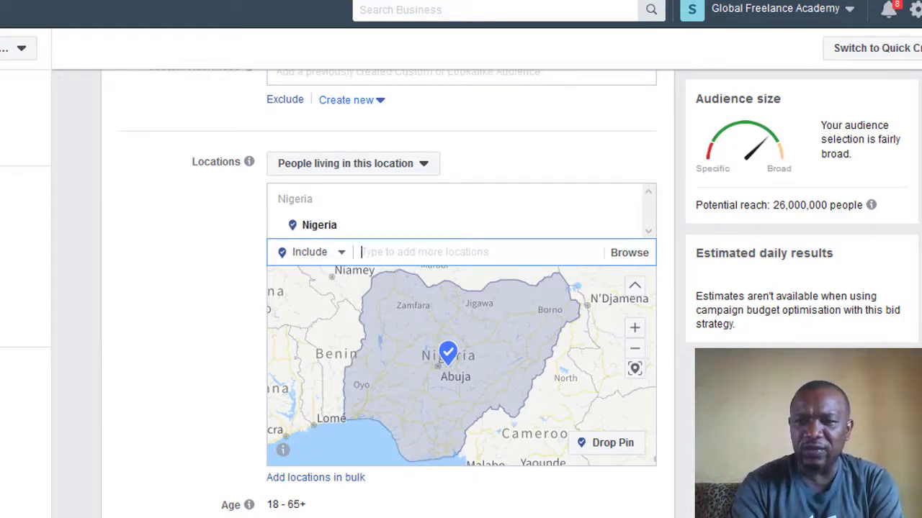
# Set the audience's maximum age to 45
pyautogui.scroll(-3, 389, 288)
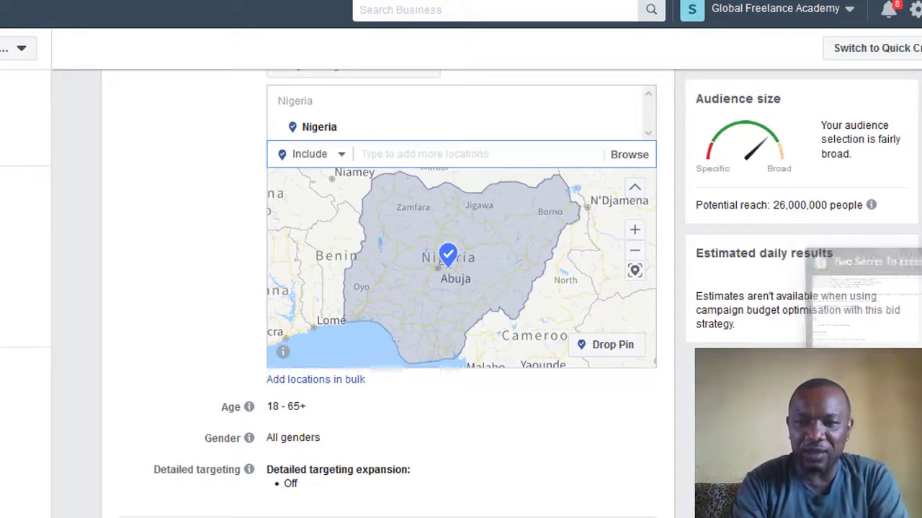
pyautogui.scroll(-3, 602, 317)
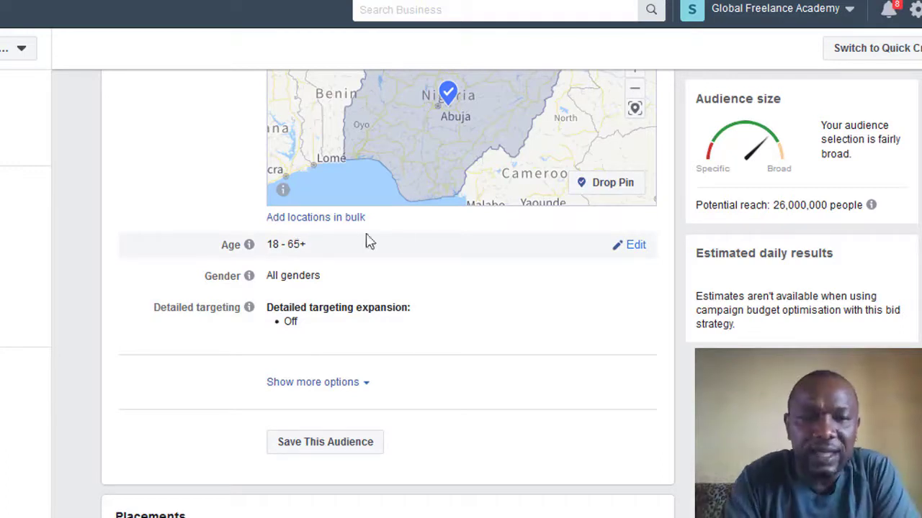
pyautogui.click(636, 253)
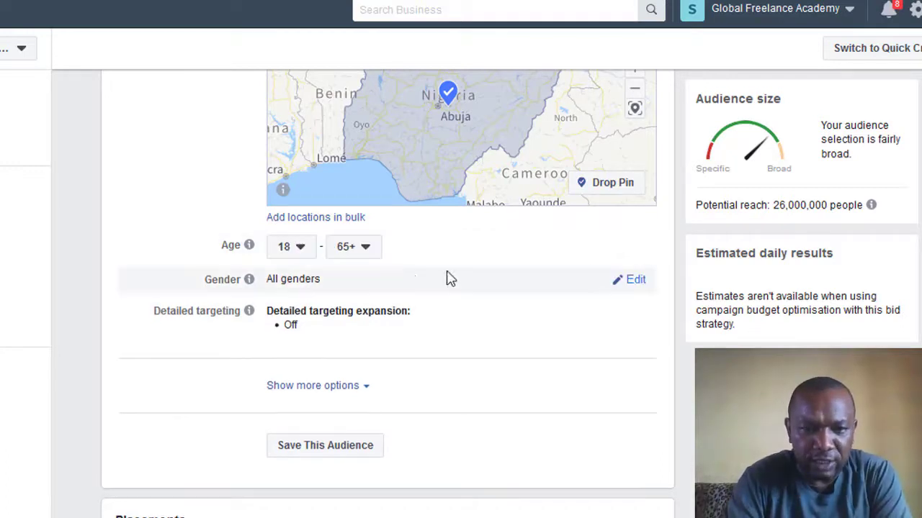
pyautogui.click(365, 249)
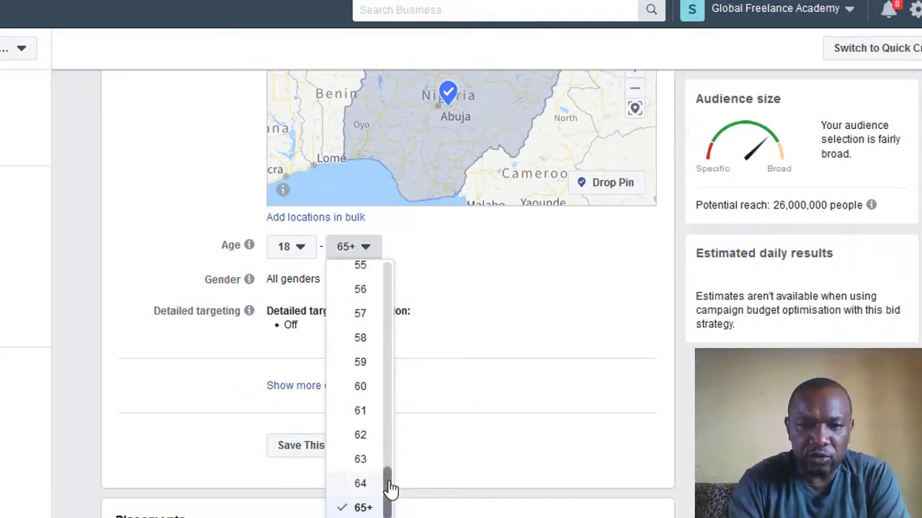
pyautogui.moveTo(390, 488); pyautogui.dragTo(386, 457)
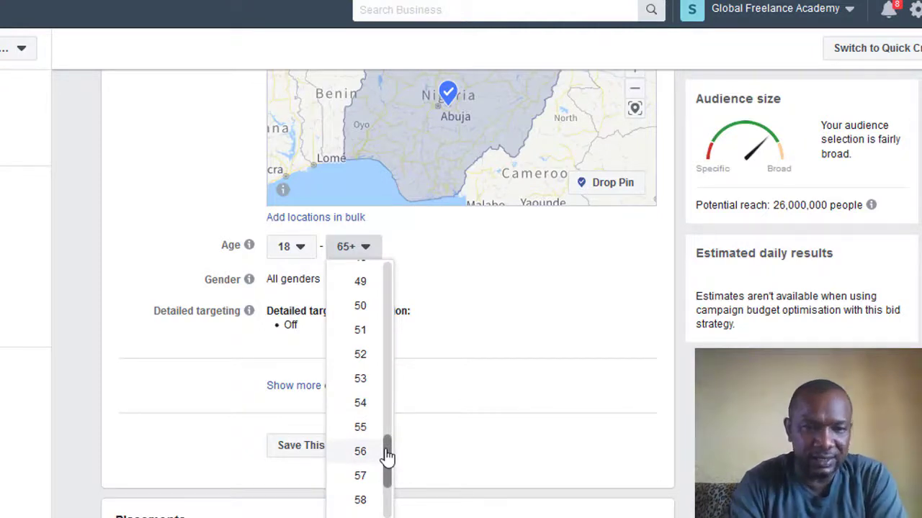
pyautogui.moveTo(386, 456); pyautogui.dragTo(385, 415)
pyautogui.click(361, 431)
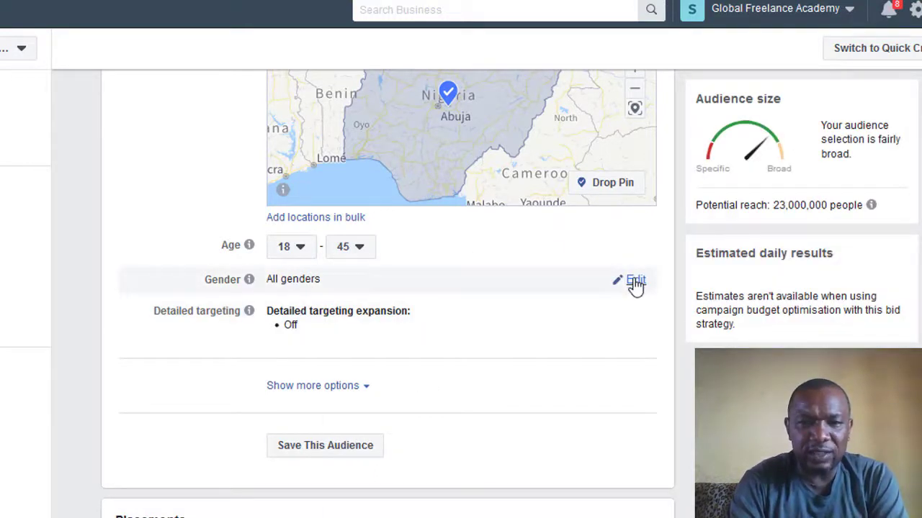
# Open the audience's gender and detailed targeting for editing, and browse the categories for including people who match
pyautogui.click(635, 282)
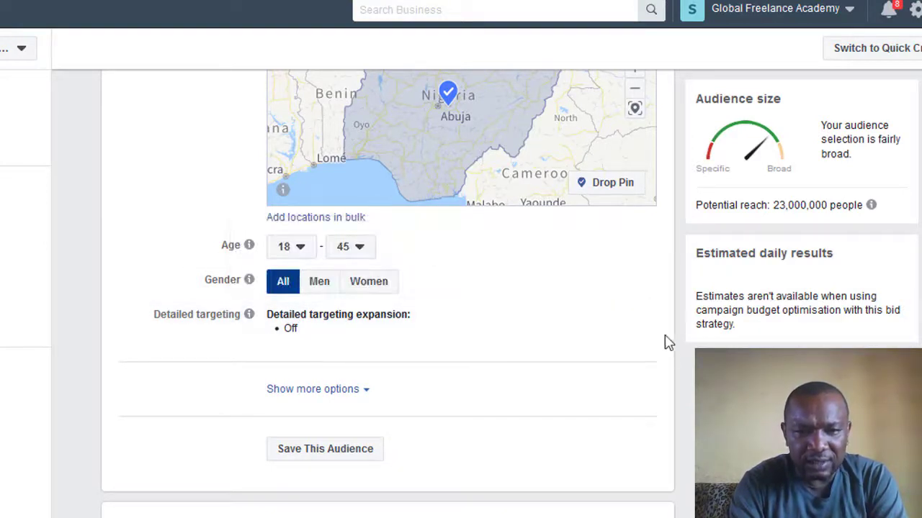
pyautogui.click(635, 317)
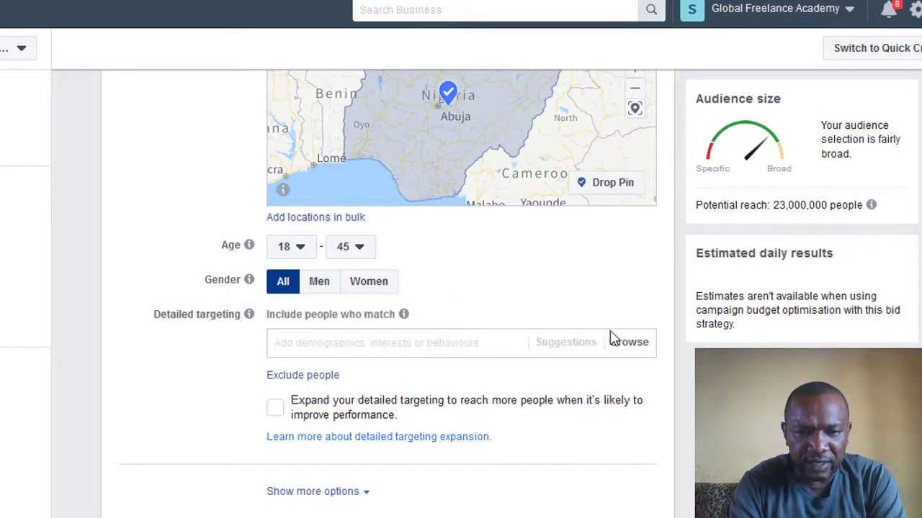
pyautogui.scroll(-1, 389, 288)
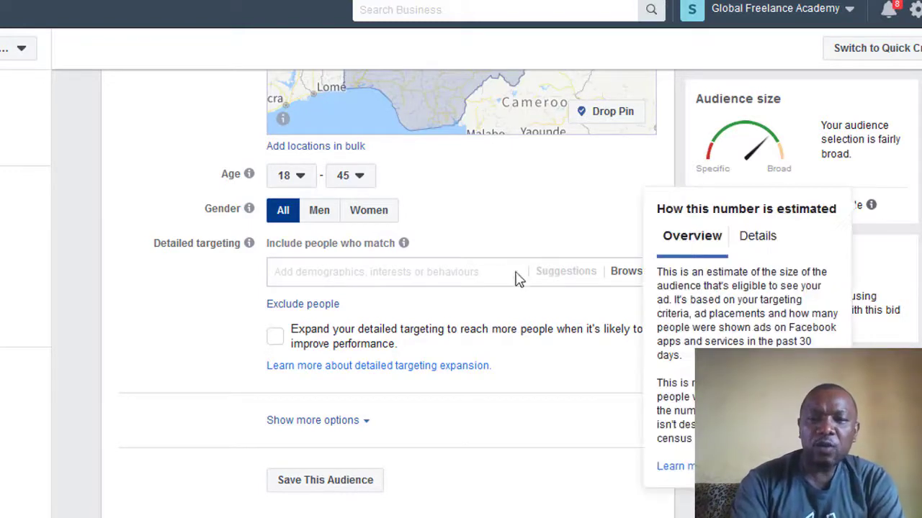
pyautogui.click(477, 272)
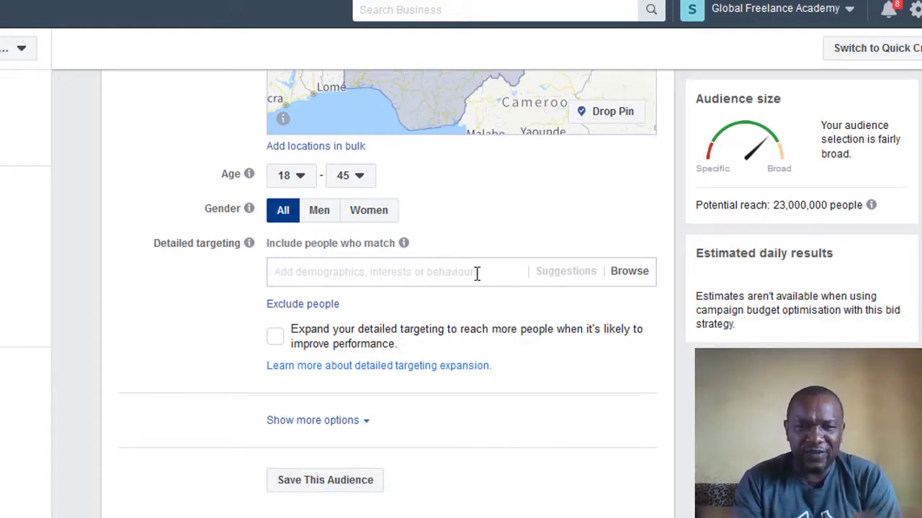
pyautogui.click(616, 275)
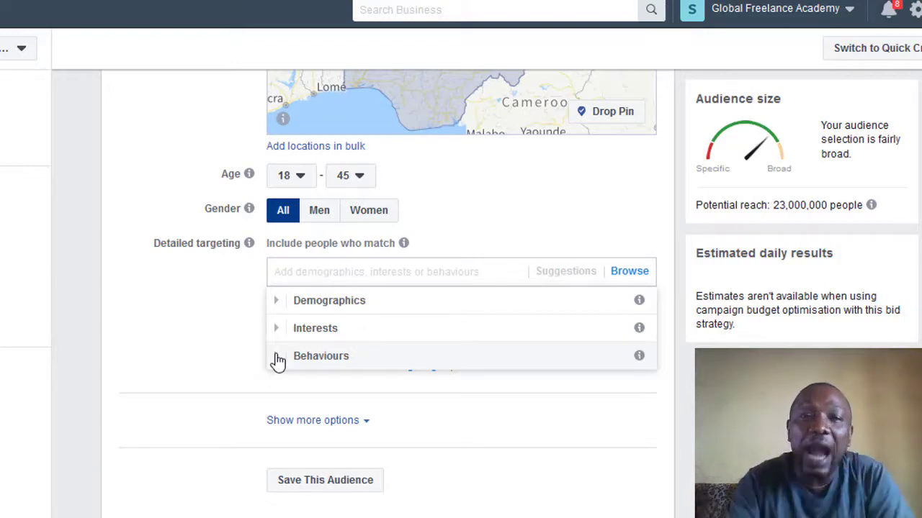
# Examine the Demographics targeting options, including relationship status, education level and household income
pyautogui.click(278, 305)
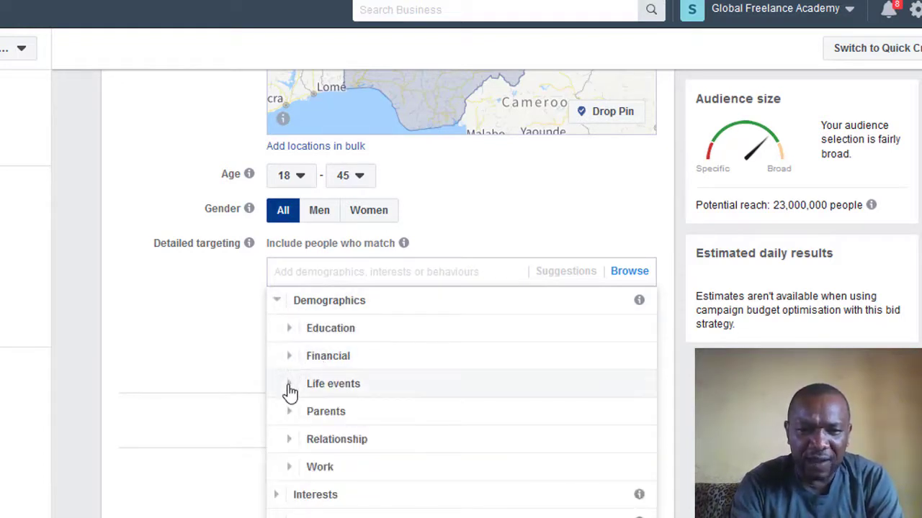
pyautogui.click(291, 444)
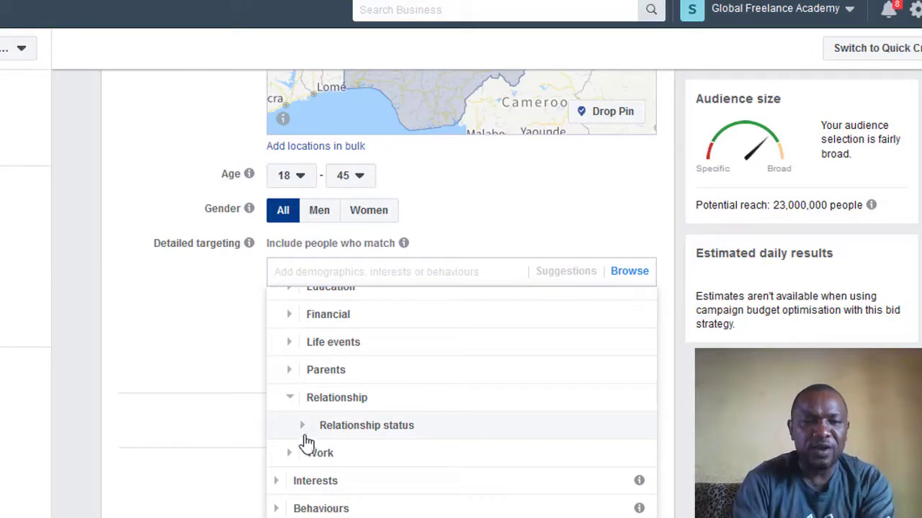
pyautogui.click(304, 430)
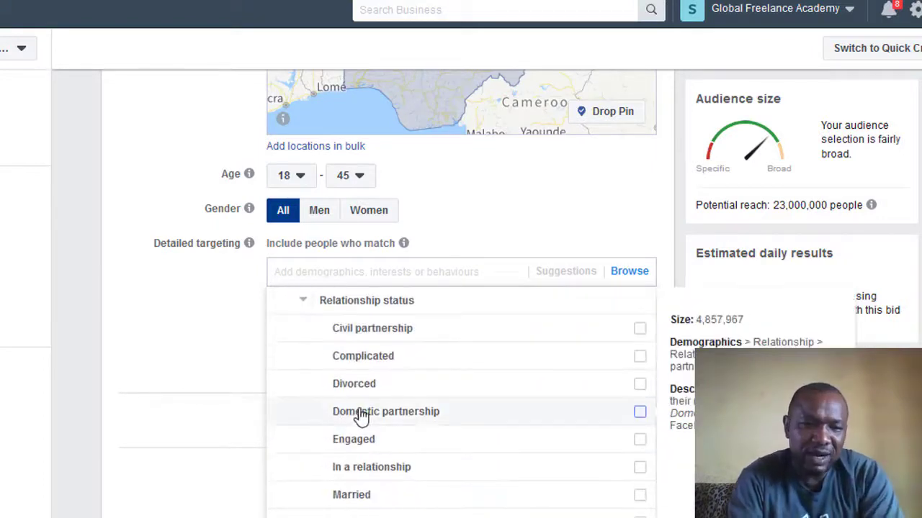
pyautogui.click(303, 306)
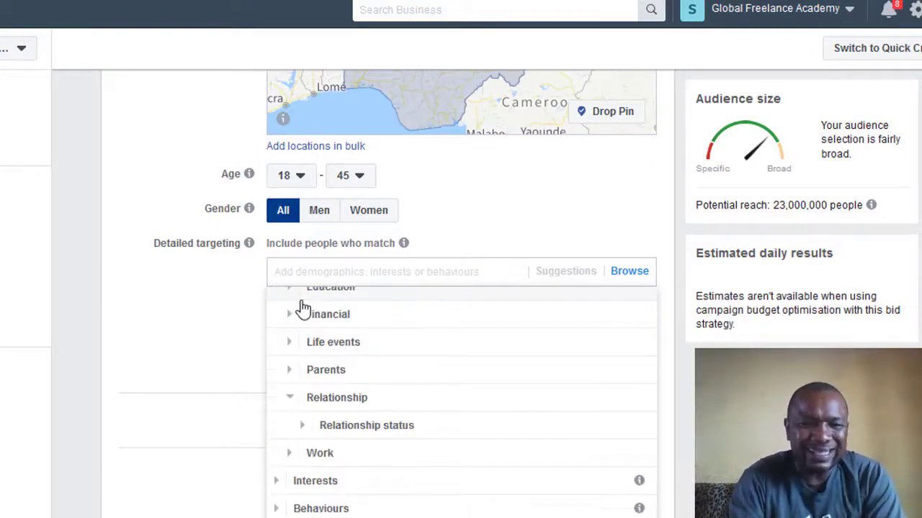
pyautogui.click(291, 402)
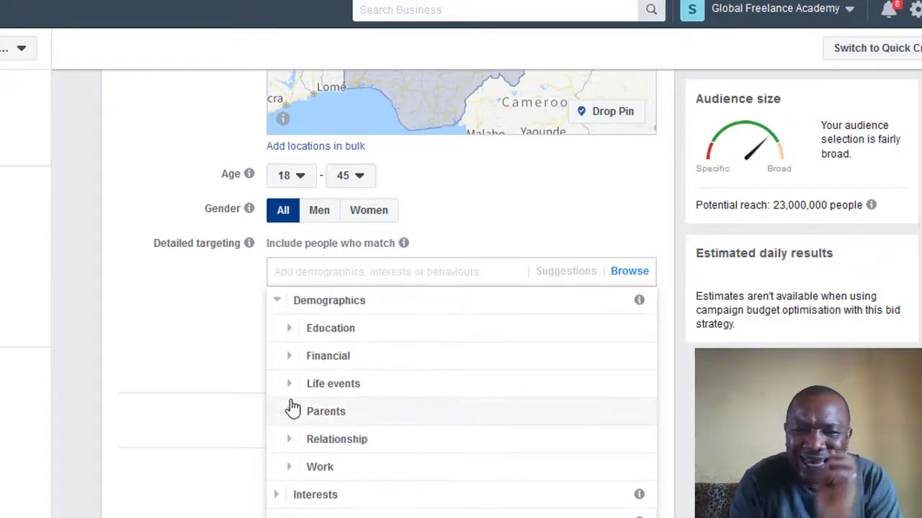
pyautogui.click(292, 333)
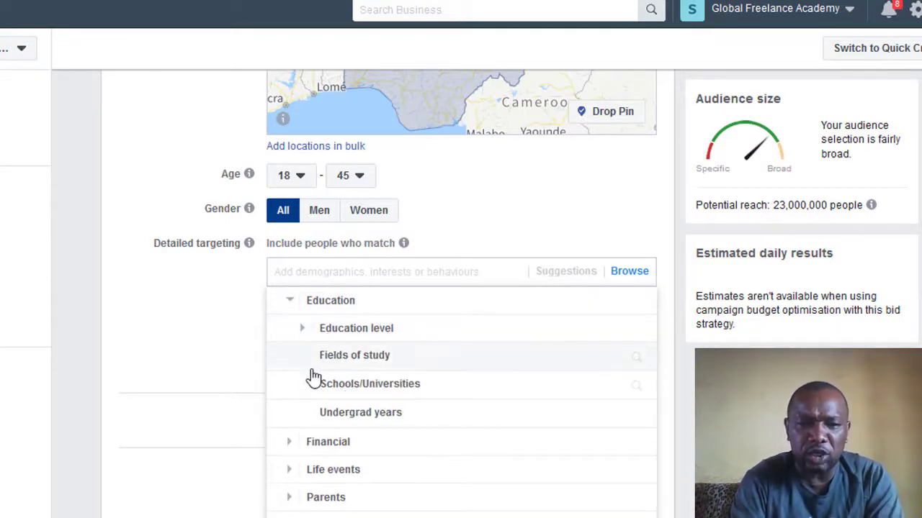
pyautogui.click(299, 329)
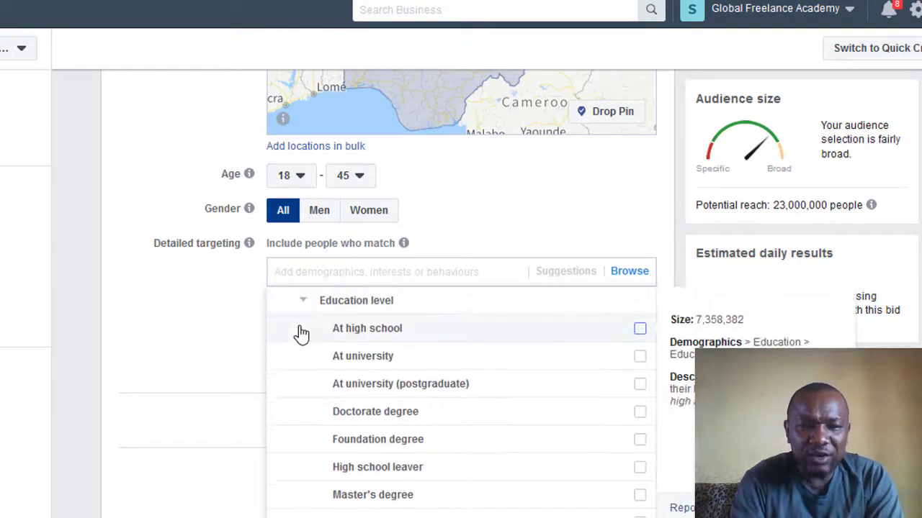
pyautogui.click(301, 305)
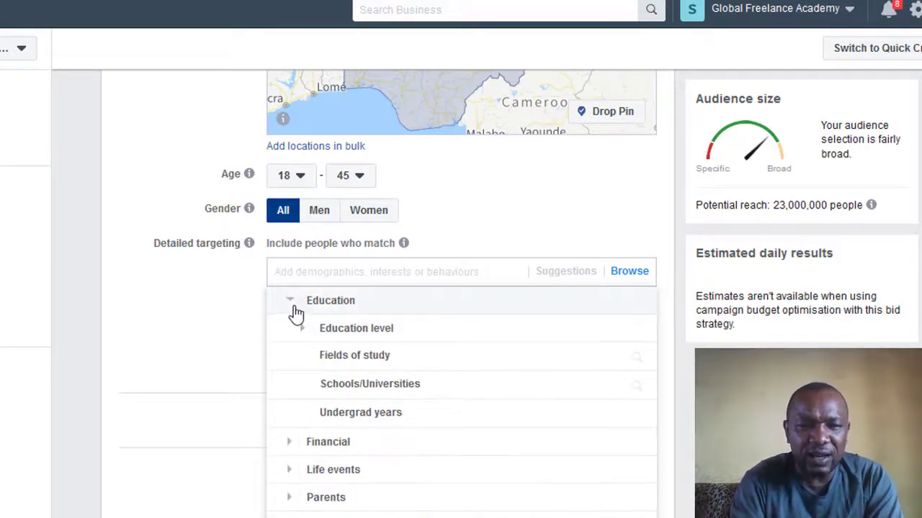
pyautogui.click(293, 308)
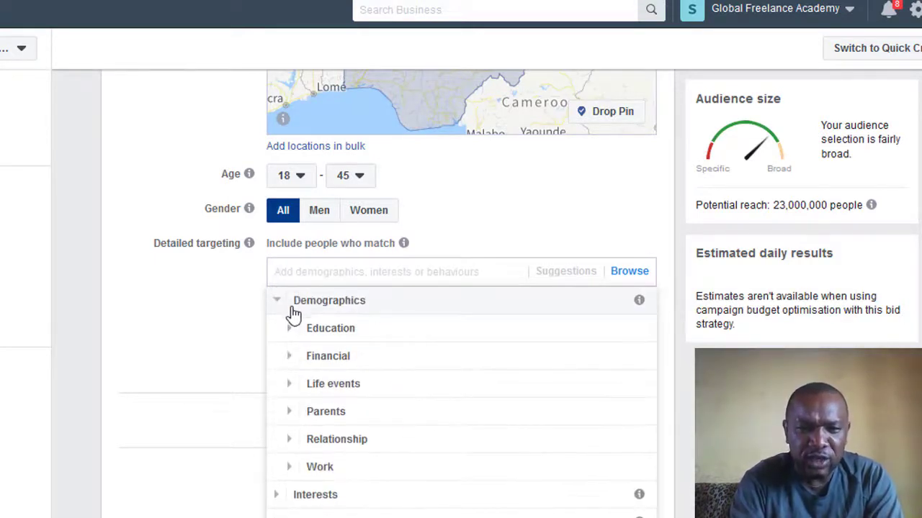
pyautogui.click(288, 364)
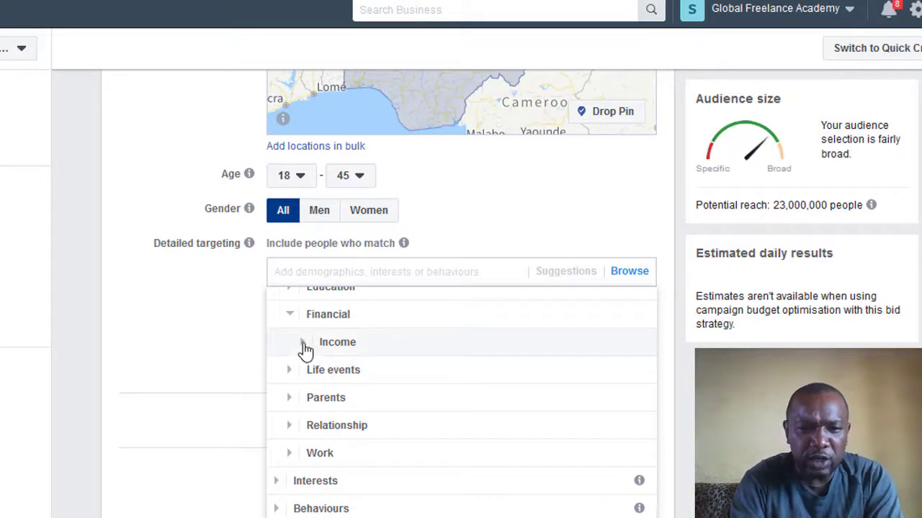
pyautogui.click(305, 350)
pyautogui.scroll(-1, 305, 351)
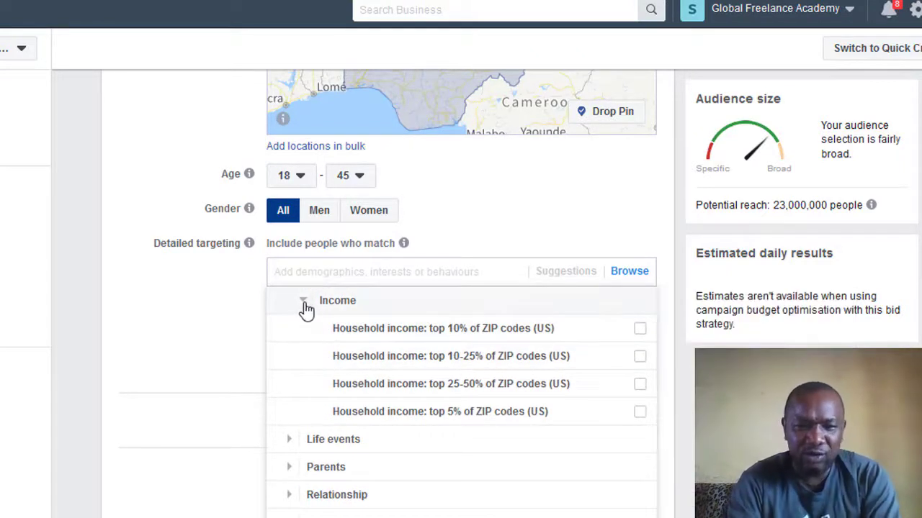
pyautogui.click(308, 311)
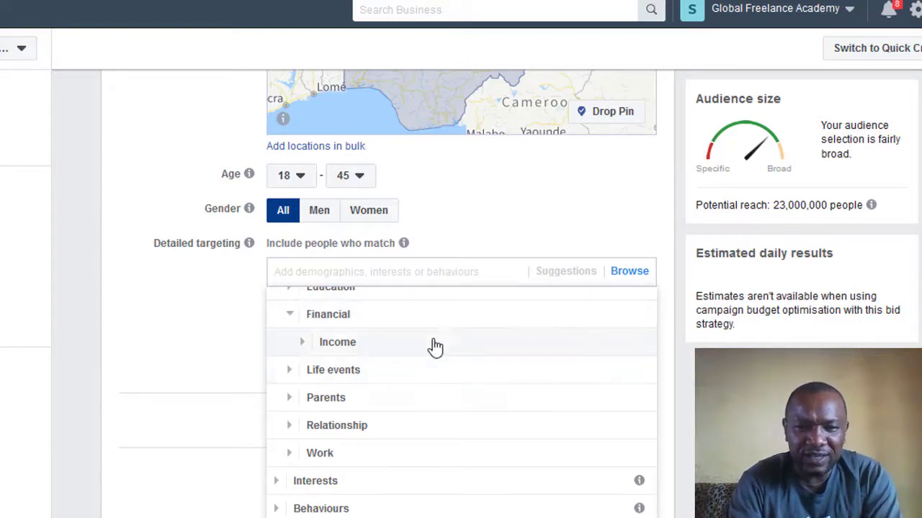
pyautogui.click(291, 318)
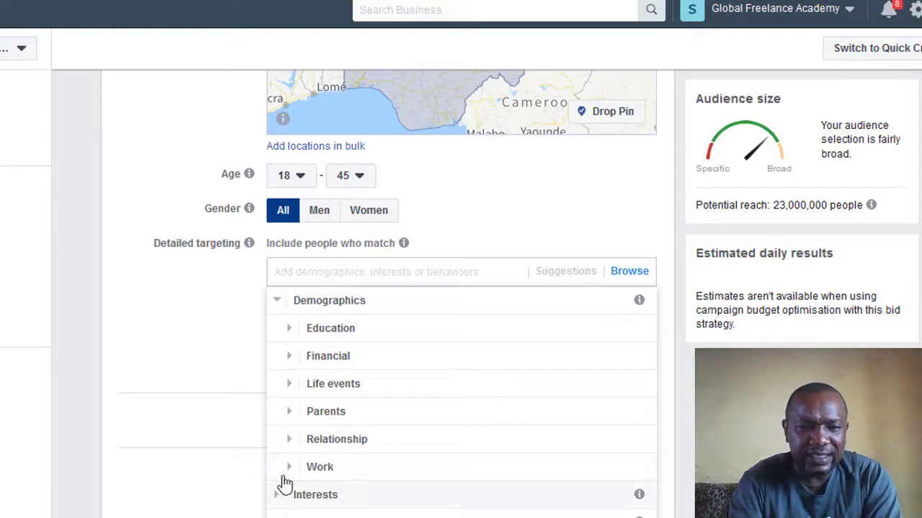
pyautogui.click(281, 301)
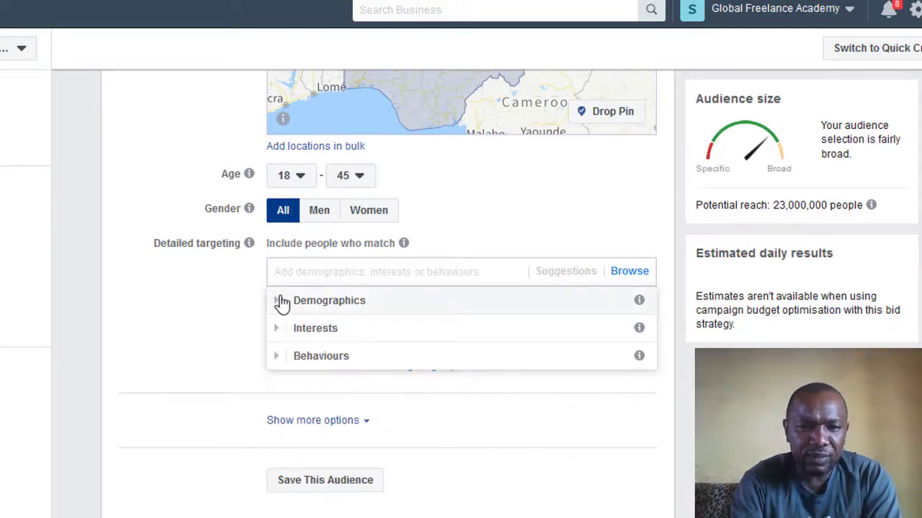
# Examine the Behaviours targeting options, including those under Digital activities and Mobile Device User
pyautogui.click(281, 364)
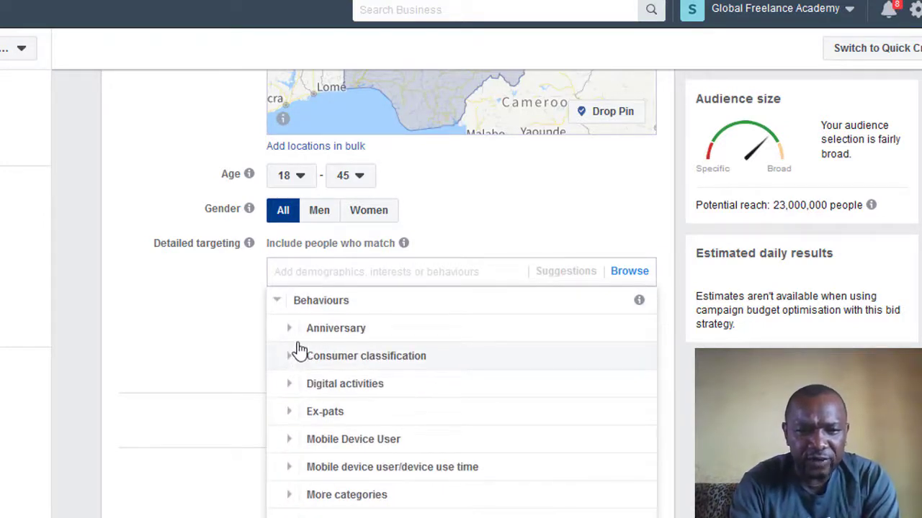
pyautogui.click(290, 393)
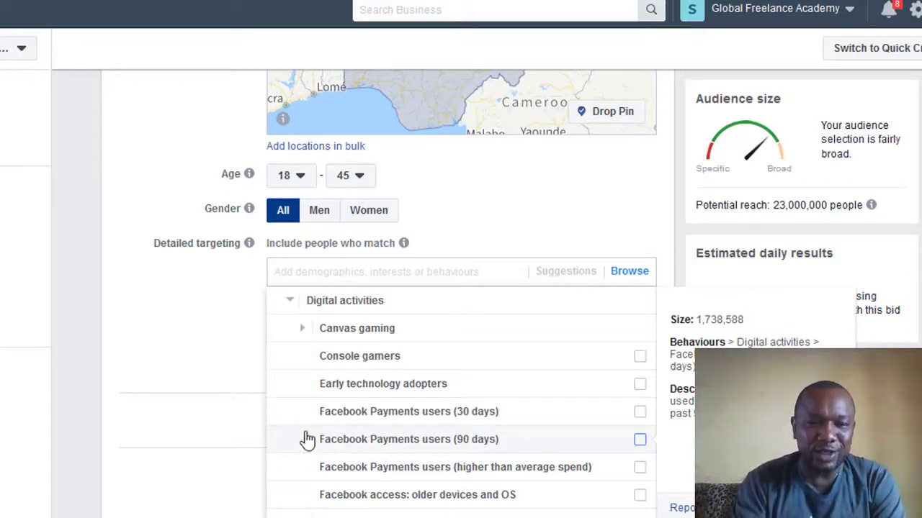
pyautogui.click(289, 305)
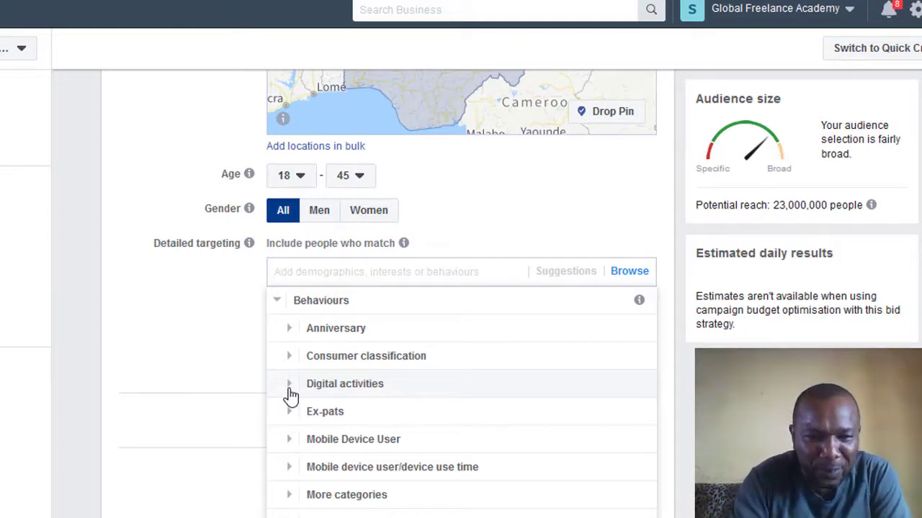
pyautogui.click(288, 441)
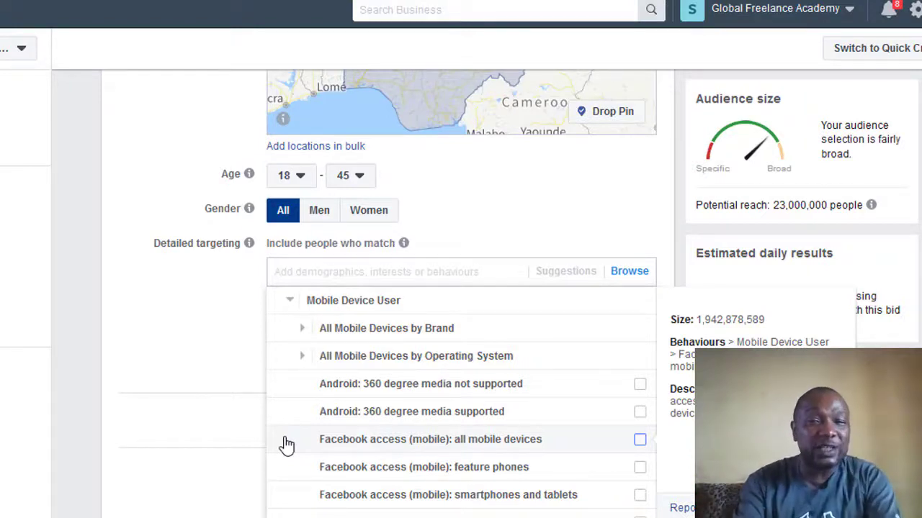
pyautogui.click(291, 301)
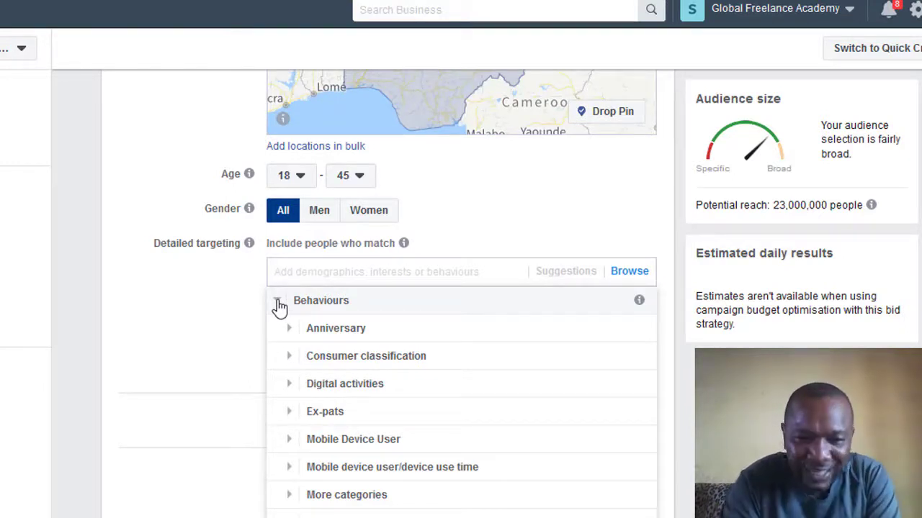
pyautogui.click(278, 302)
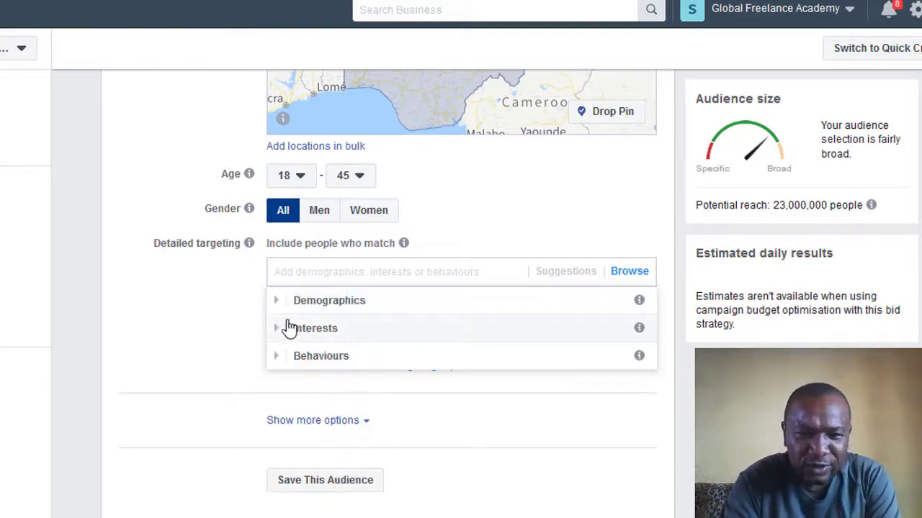
# Examine the Interests targeting categories, including the Business and industry options, and close the category list
pyautogui.click(282, 334)
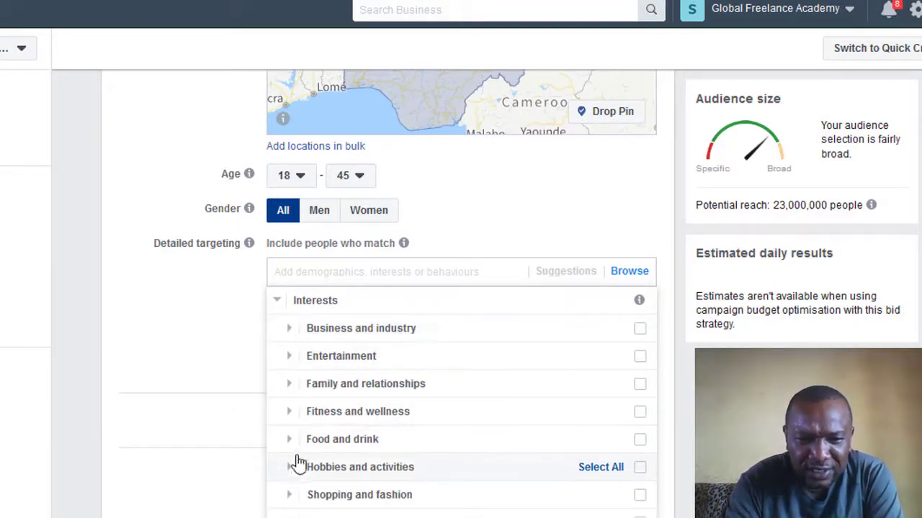
pyautogui.click(289, 331)
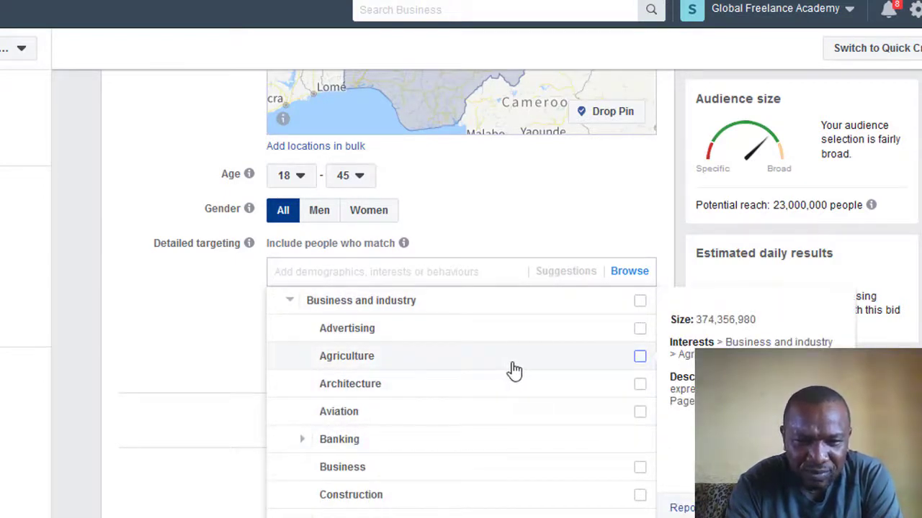
pyautogui.moveTo(442, 438)
pyautogui.mouseDown()
pyautogui.moveTo(442, 517)
pyautogui.moveTo(436, 432)
pyautogui.mouseUp()
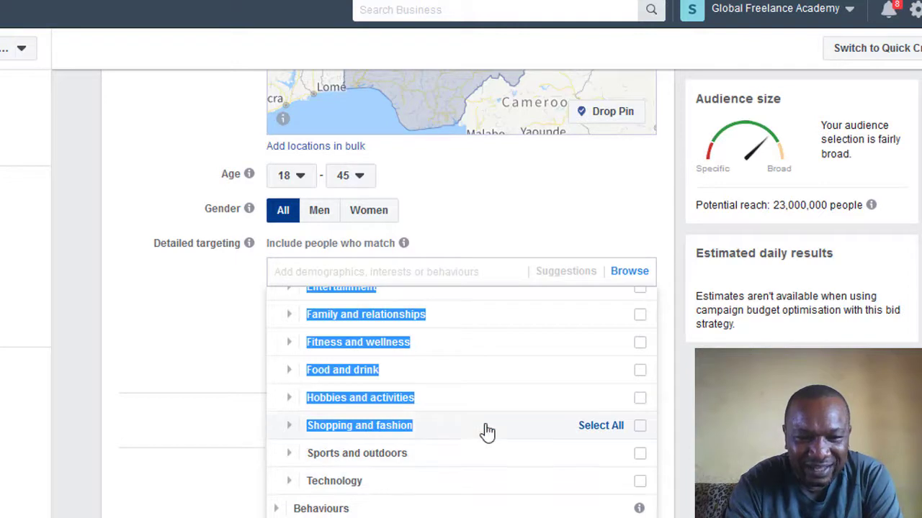
pyautogui.click(741, 431)
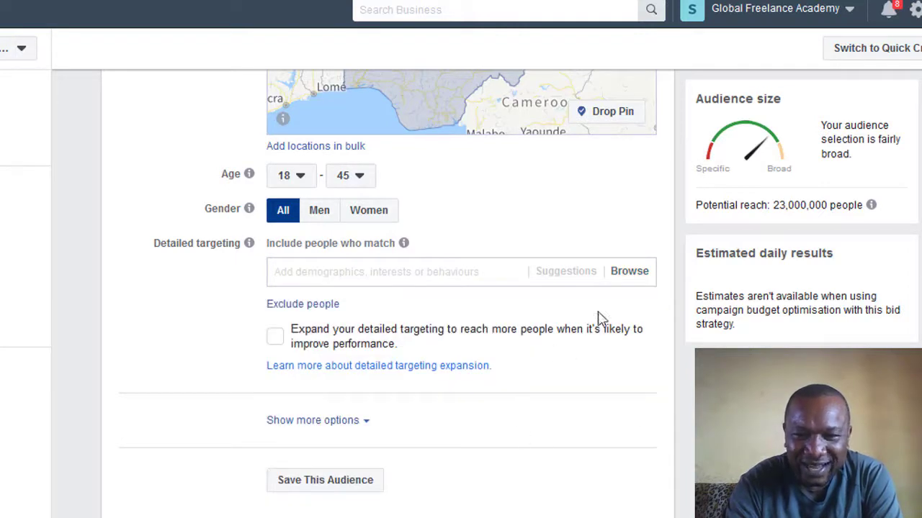
# Compare the Demographics, Behaviours and Interests categories for detailed targeting, including the Business and industry interests, and close the category list
pyautogui.click(633, 281)
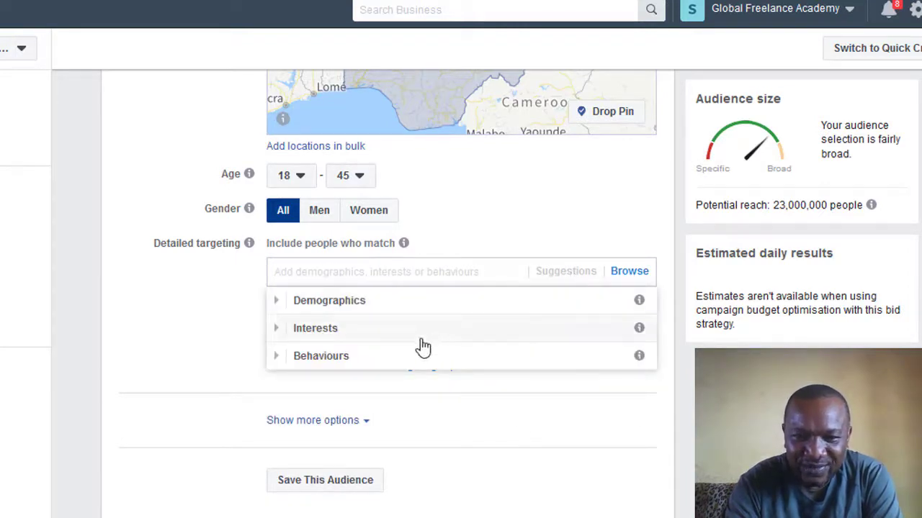
pyautogui.click(280, 303)
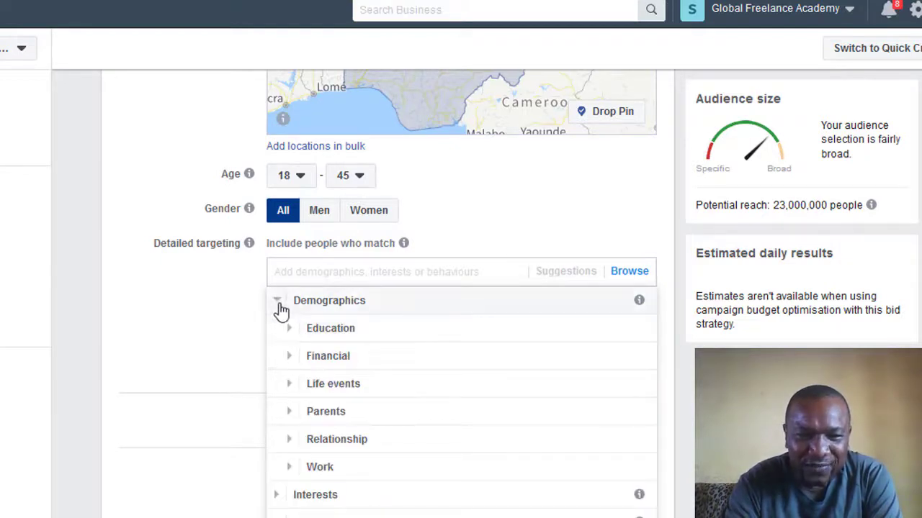
pyautogui.click(280, 304)
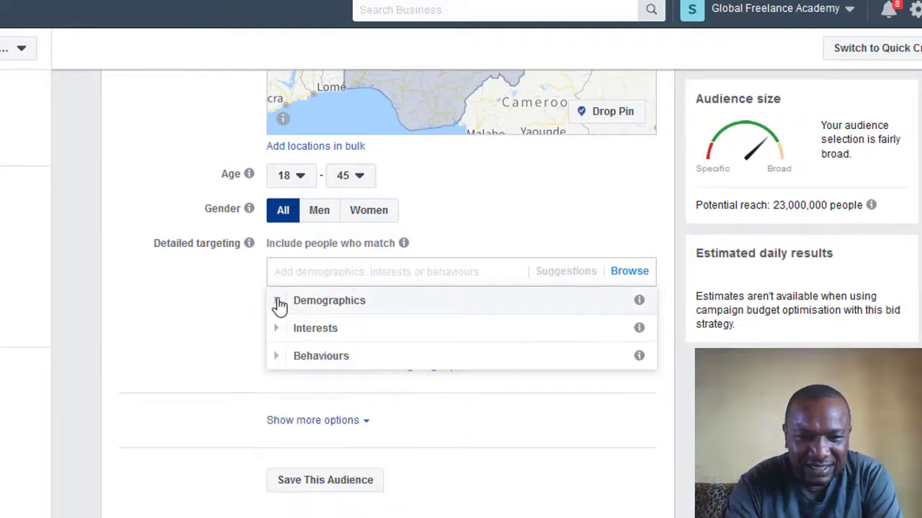
pyautogui.click(279, 358)
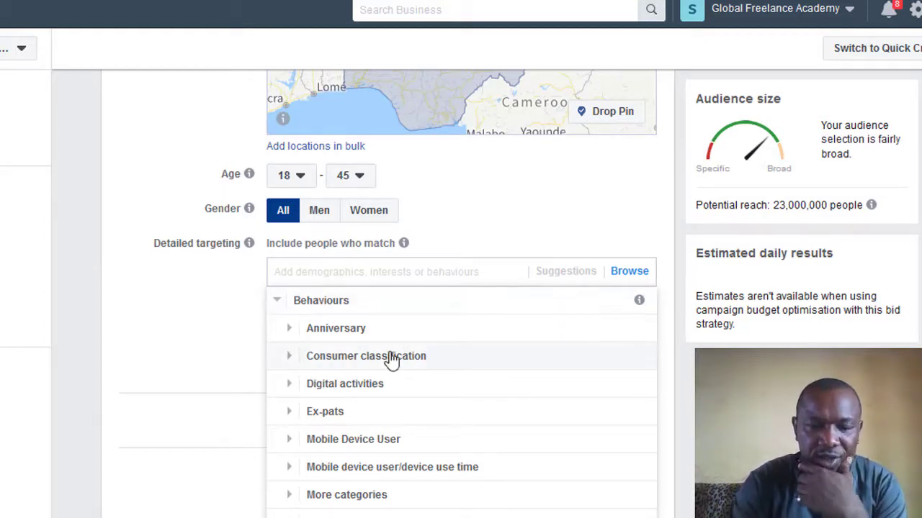
pyautogui.click(281, 301)
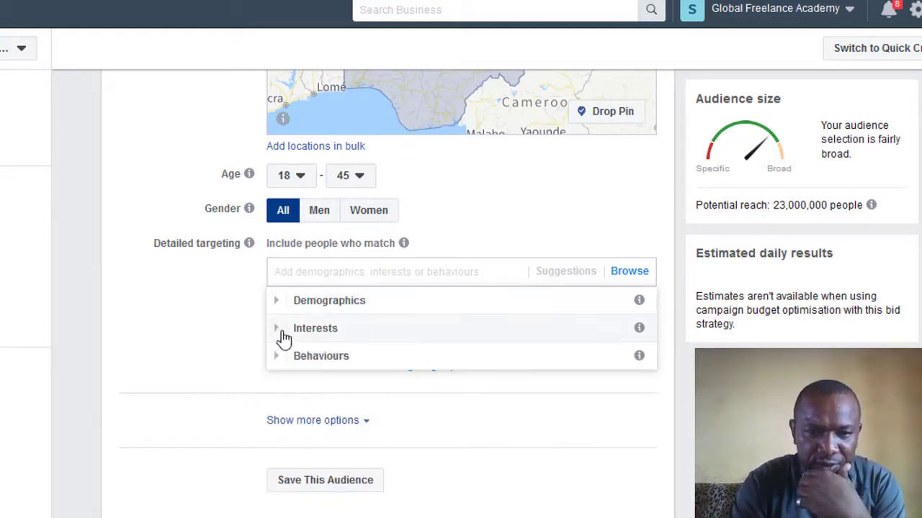
pyautogui.click(277, 337)
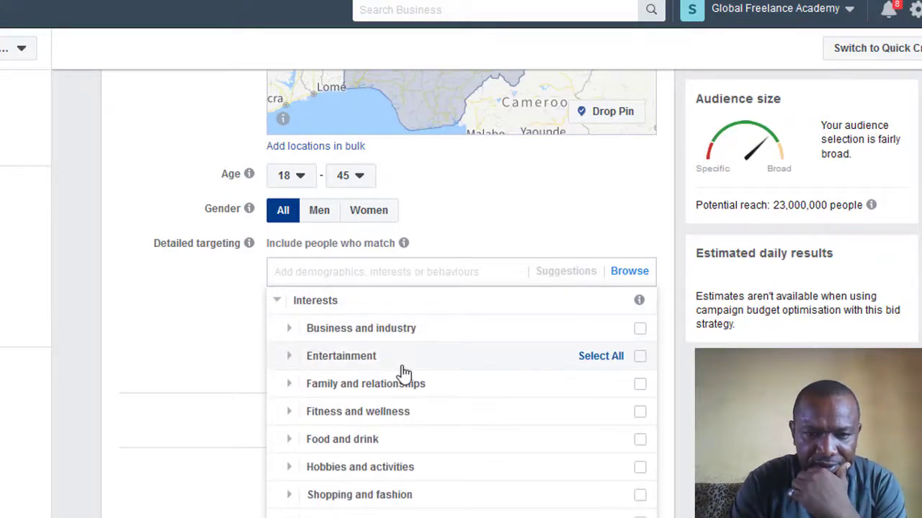
pyautogui.moveTo(486, 383); pyautogui.dragTo(510, 509)
pyautogui.scroll(6, 511, 509)
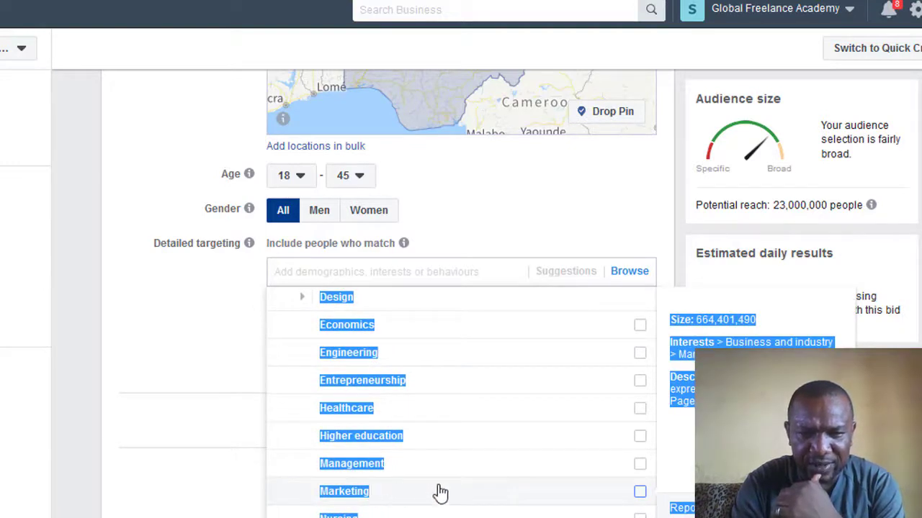
pyautogui.click(628, 285)
pyautogui.click(628, 286)
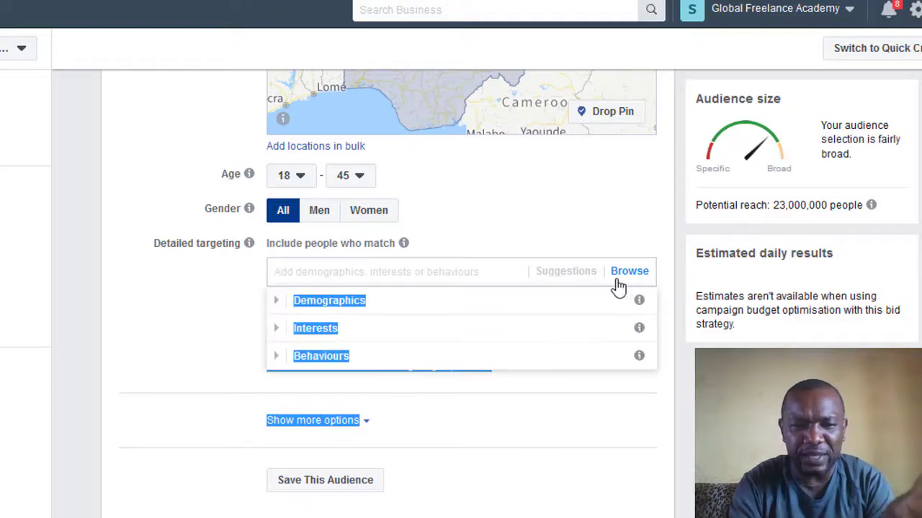
pyautogui.click(219, 361)
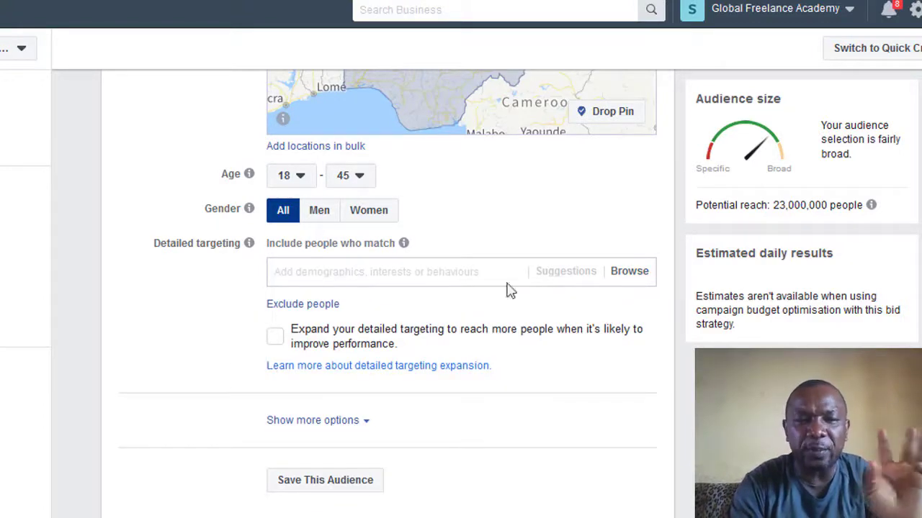
# Include Business Page admins and Facebook Page admins in the detailed targeting, from Facebook page admins under the Digital activities behaviours
pyautogui.click(626, 283)
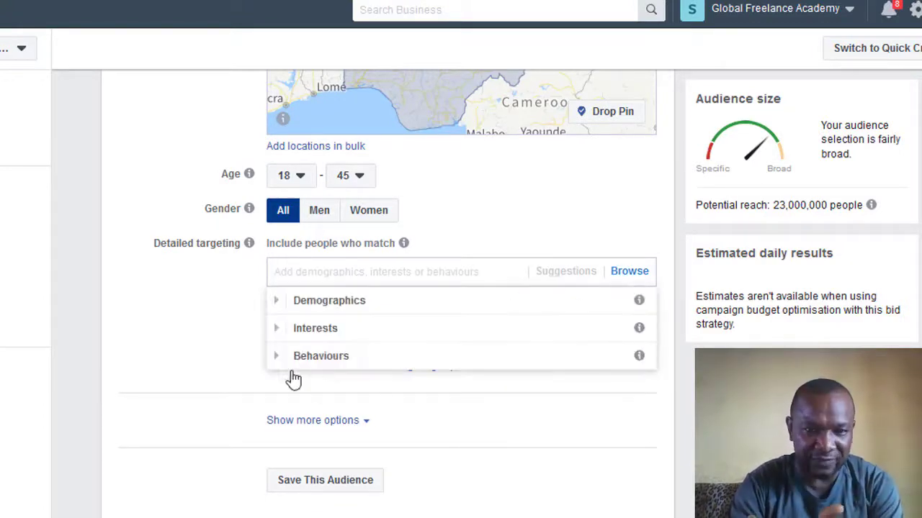
pyautogui.click(275, 362)
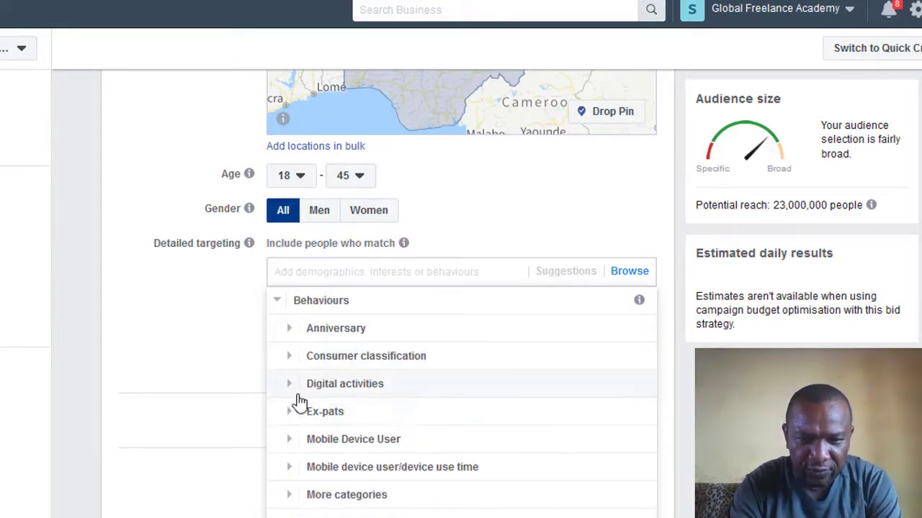
pyautogui.click(291, 389)
pyautogui.scroll(-5, 504, 403)
pyautogui.moveTo(521, 425); pyautogui.dragTo(306, 477)
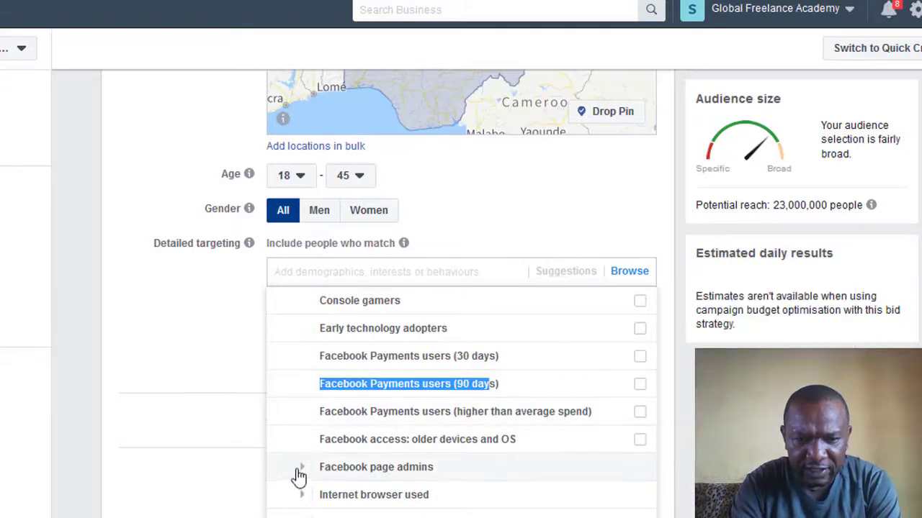
pyautogui.click(303, 473)
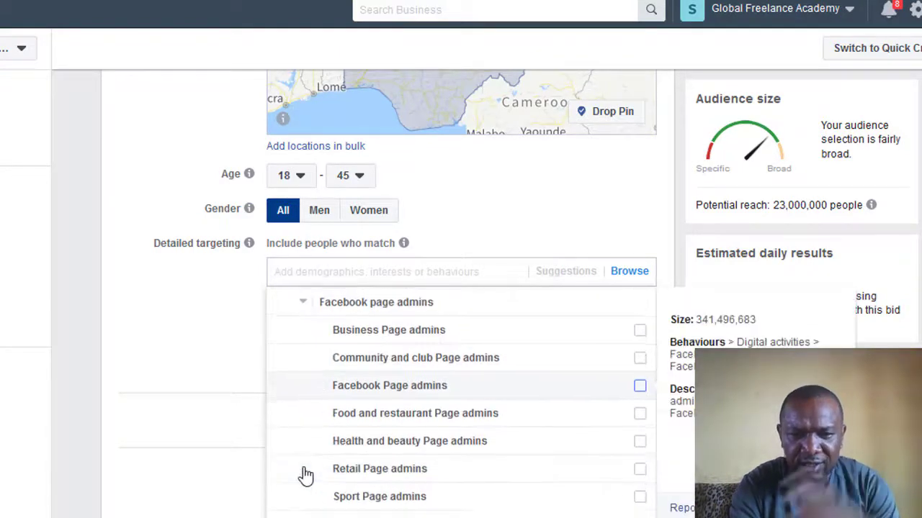
pyautogui.click(641, 331)
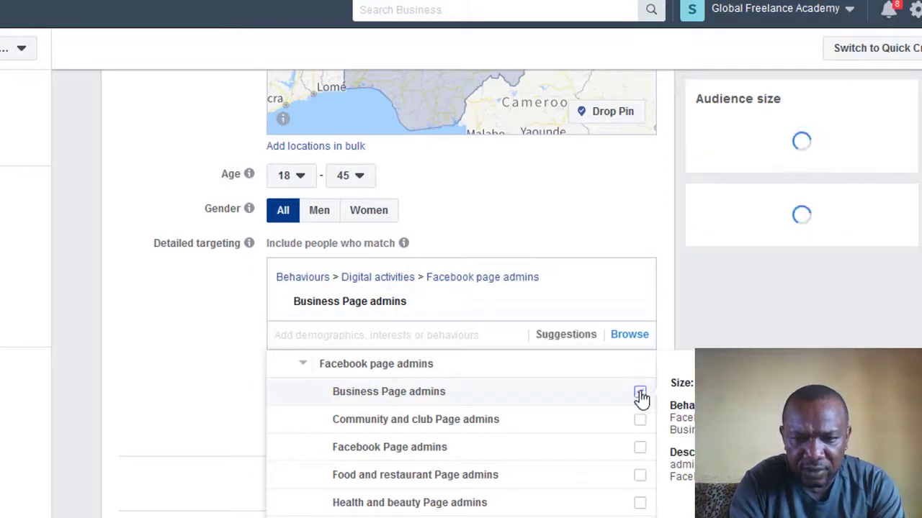
pyautogui.click(640, 449)
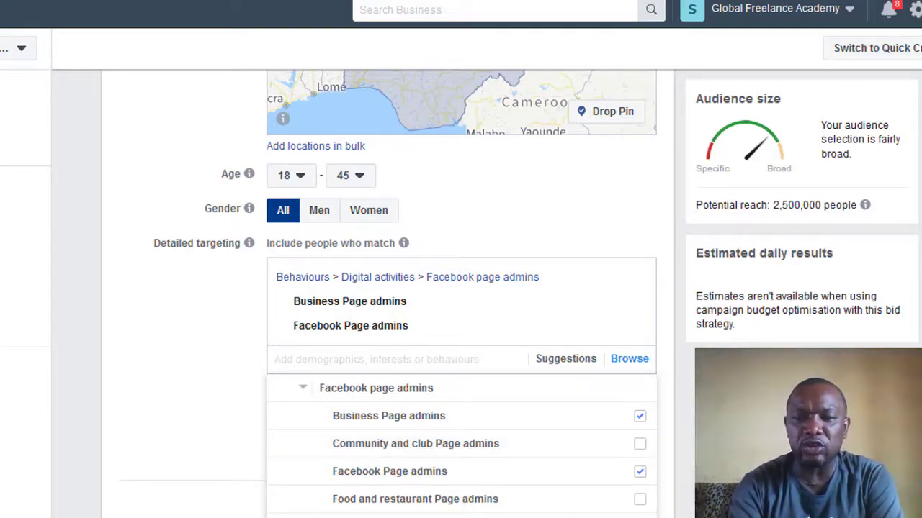
# Examine the audience's additional language and connection options, including the Facebook Pages and Apps connection types, and hide them without adding any
pyautogui.scroll(-5, 389, 288)
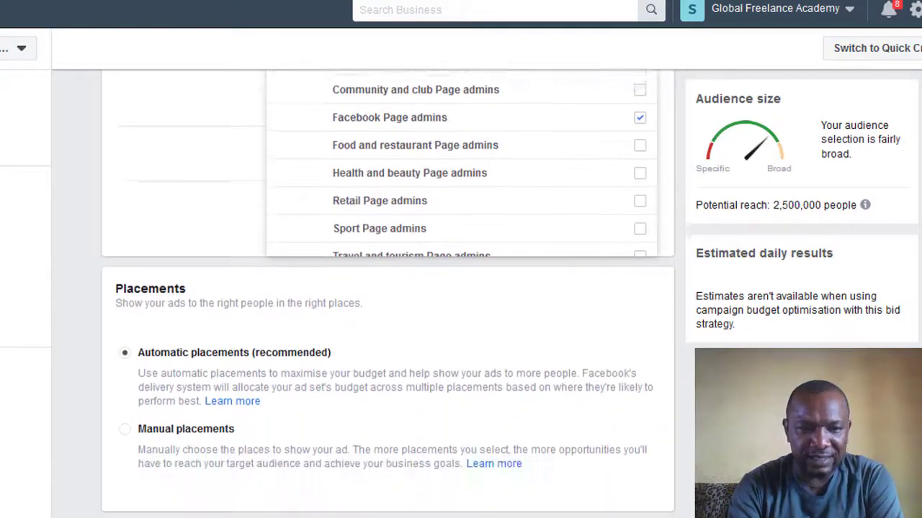
pyautogui.scroll(-1, 389, 288)
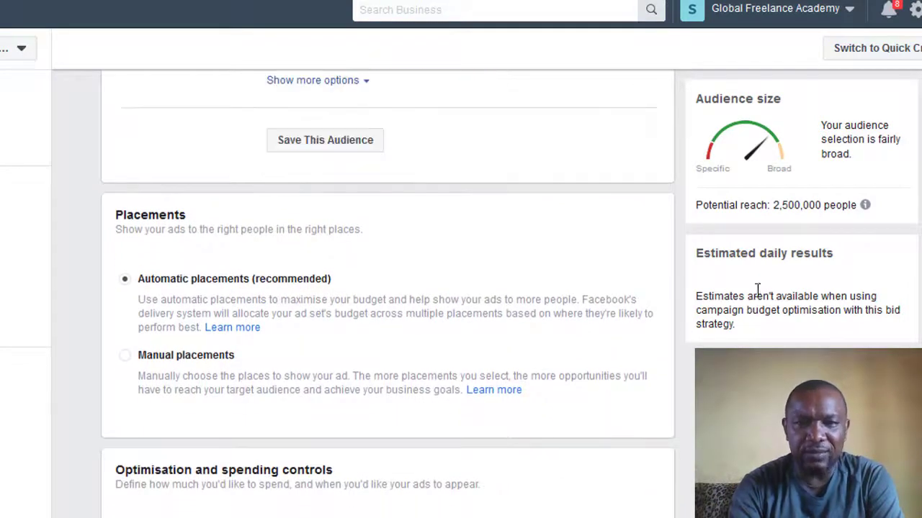
pyautogui.scroll(7, 389, 288)
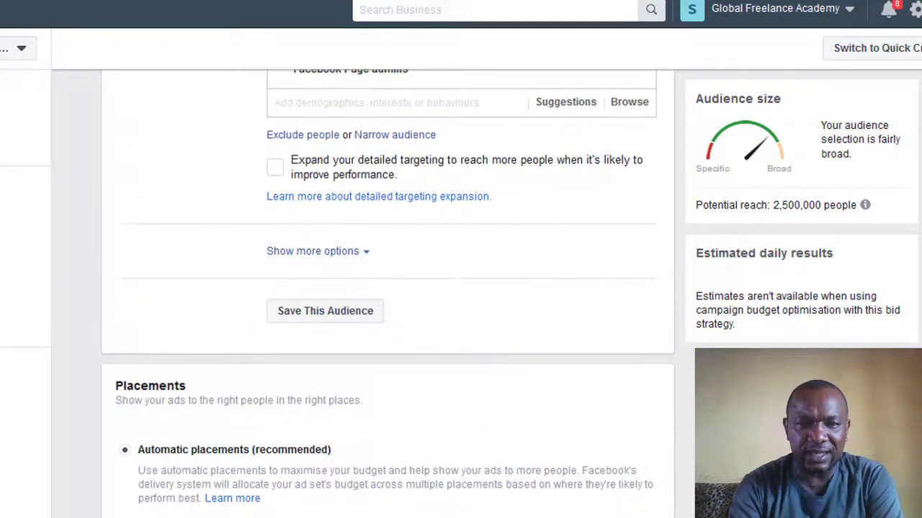
pyautogui.scroll(-2, 461, 288)
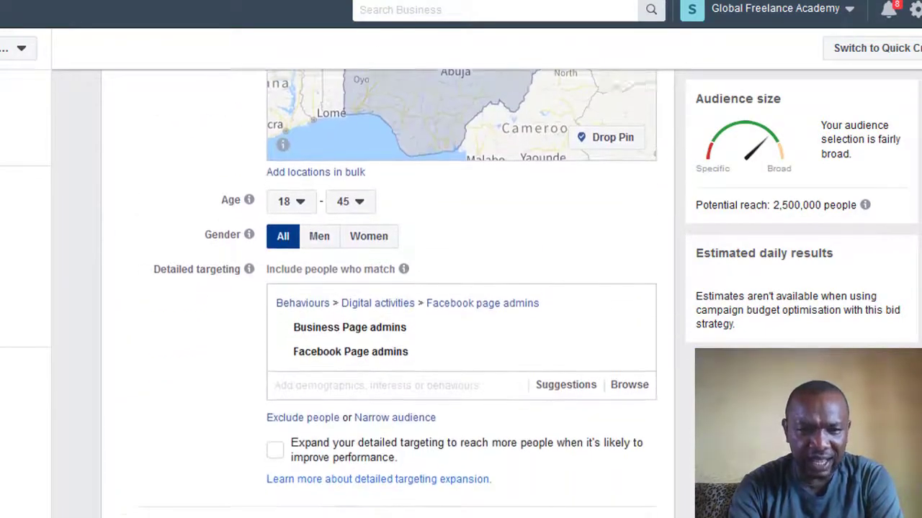
pyautogui.scroll(-2, 389, 293)
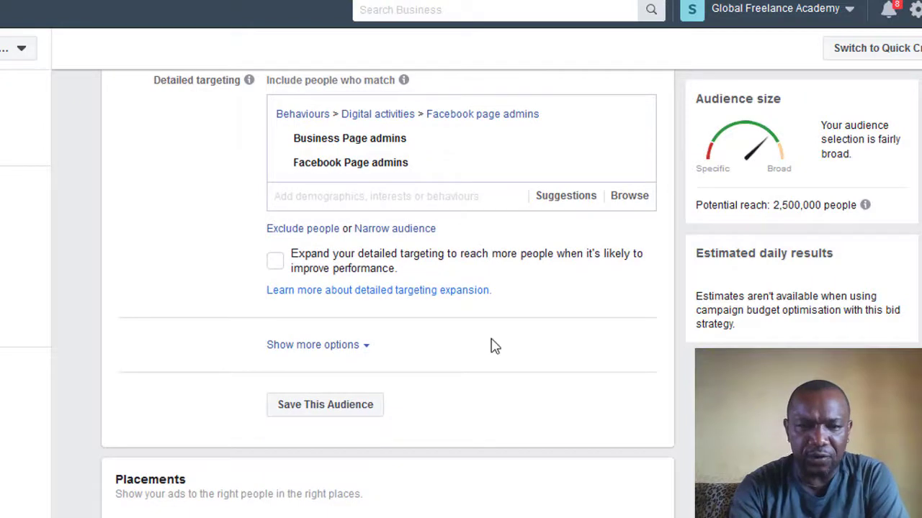
pyautogui.click(362, 349)
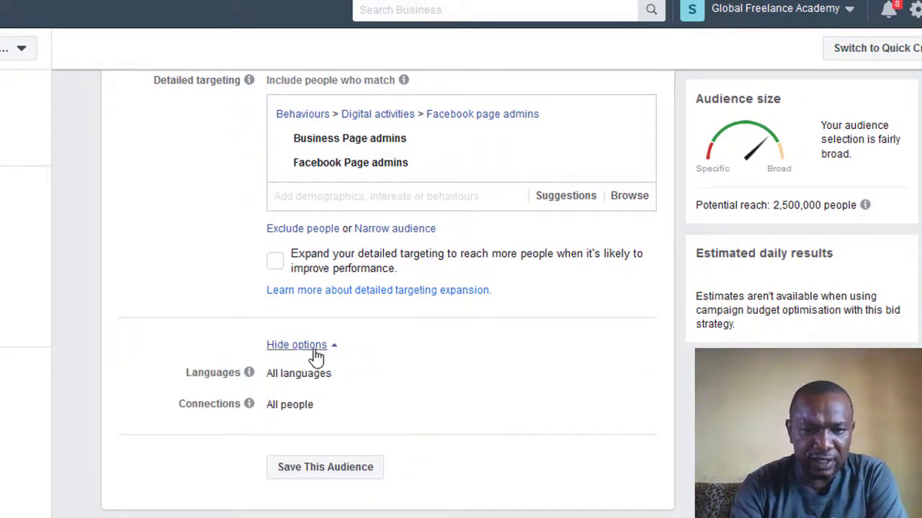
pyautogui.moveTo(231, 368)
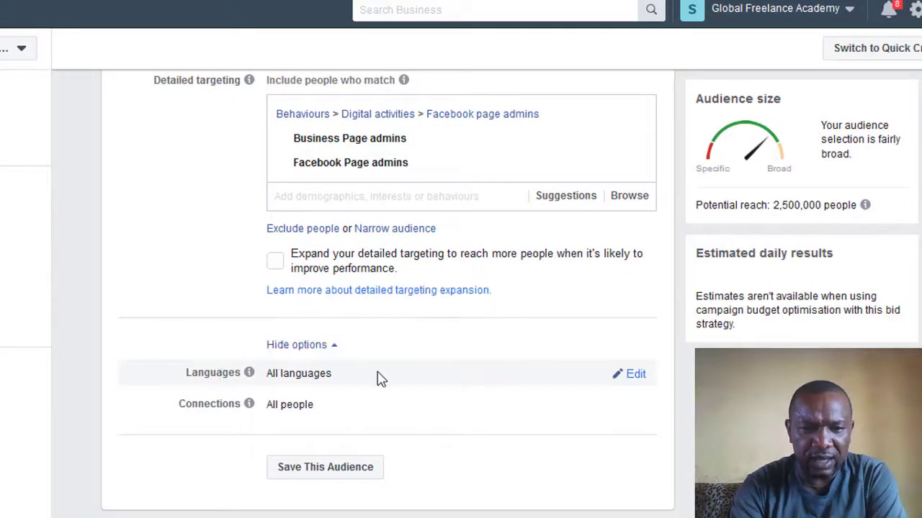
pyautogui.click(635, 406)
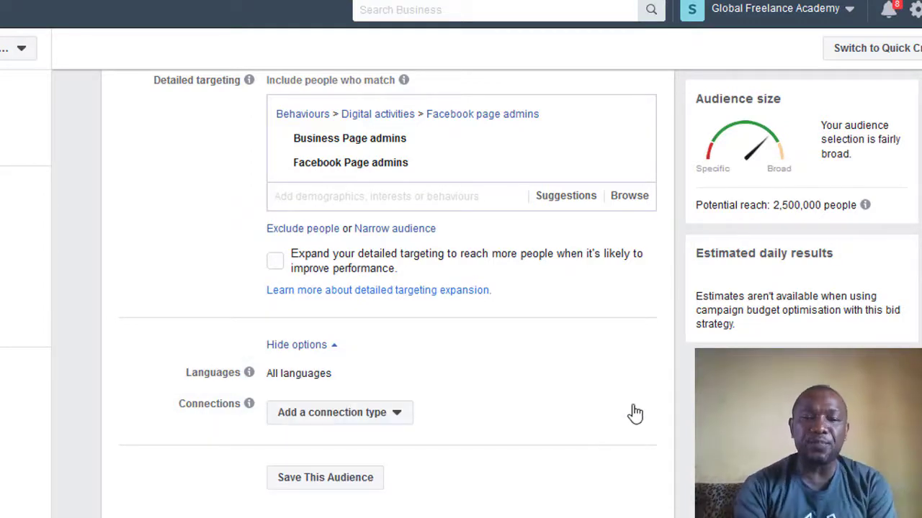
pyautogui.click(397, 419)
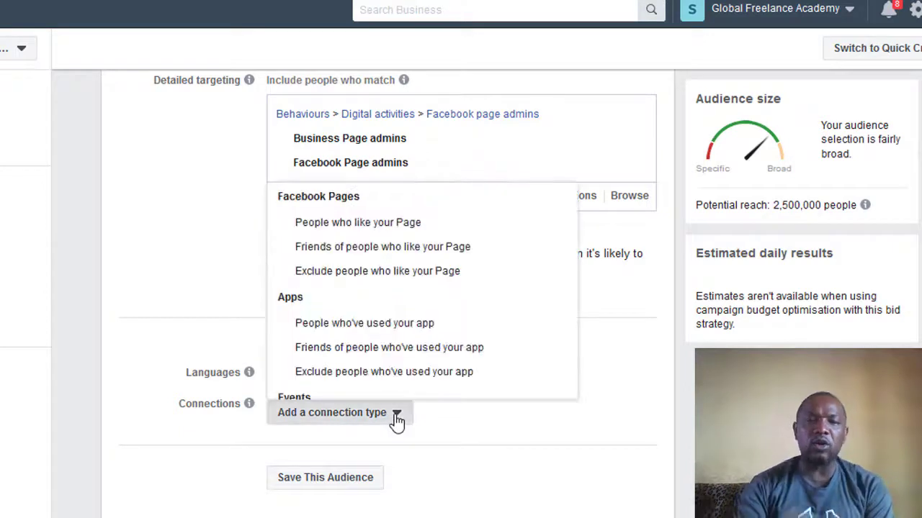
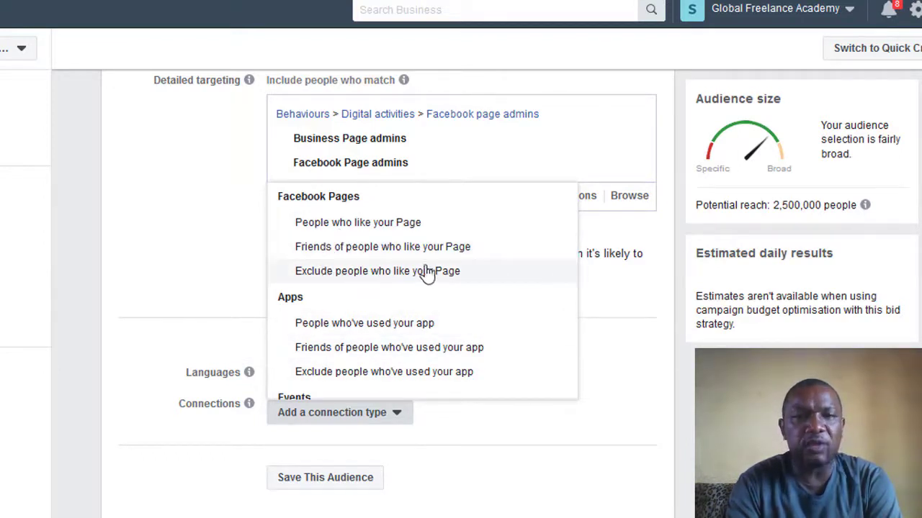
pyautogui.click(223, 273)
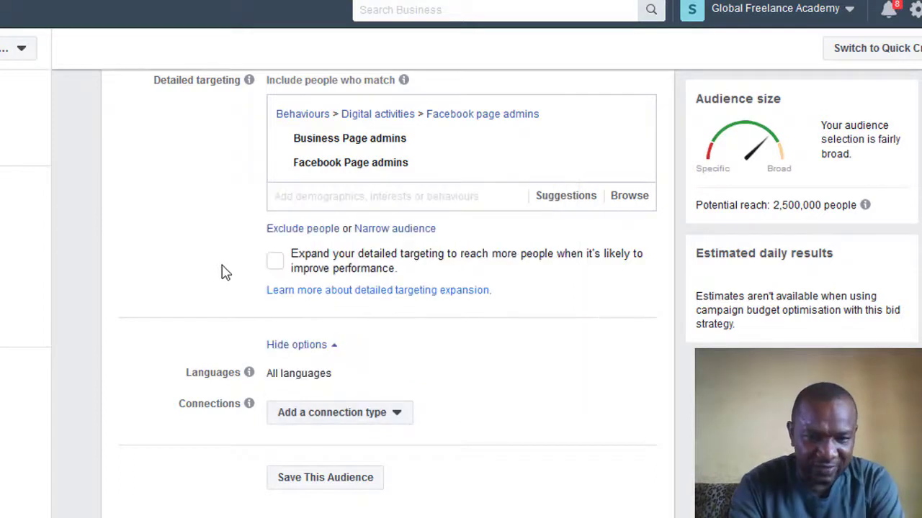
pyautogui.click(309, 351)
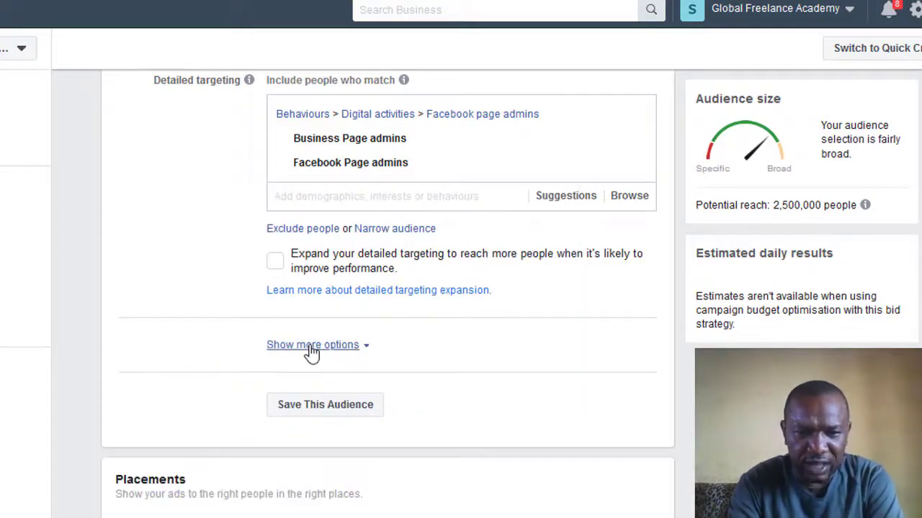
# Save this audience under the name "Traffic - SMF - NG" and review its saved summary
pyautogui.click(325, 405)
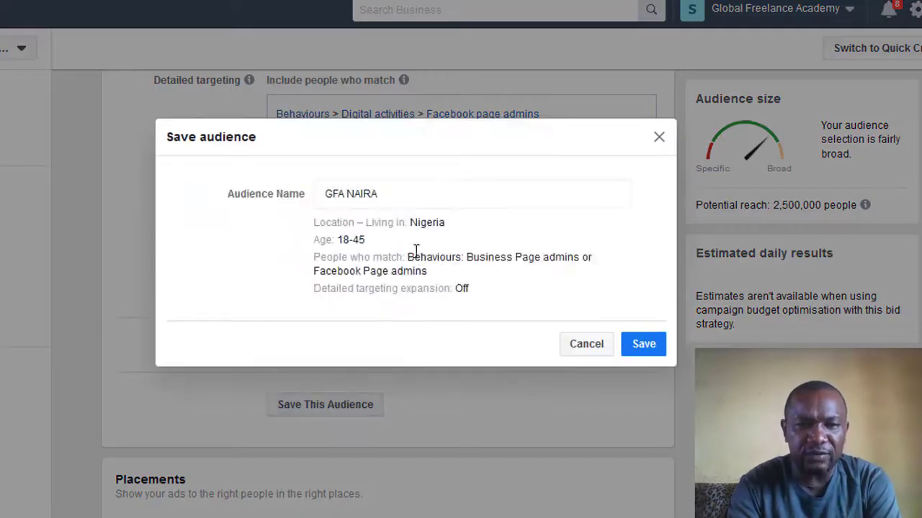
pyautogui.moveTo(391, 196); pyautogui.dragTo(323, 195)
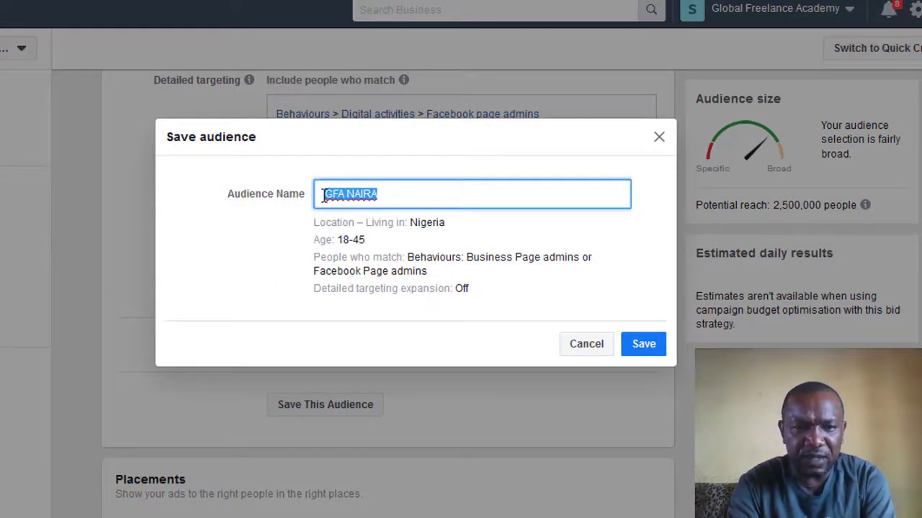
pyautogui.write('Traffic - SMF - NG')
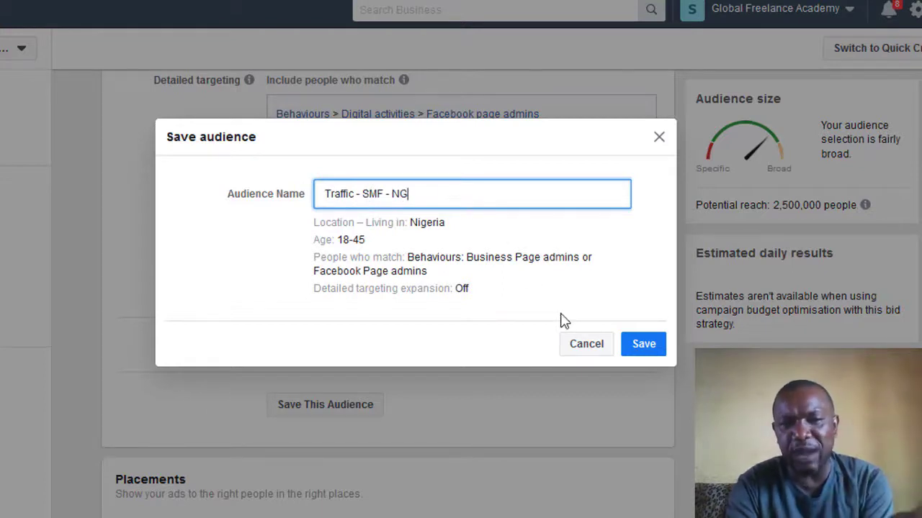
pyautogui.click(636, 348)
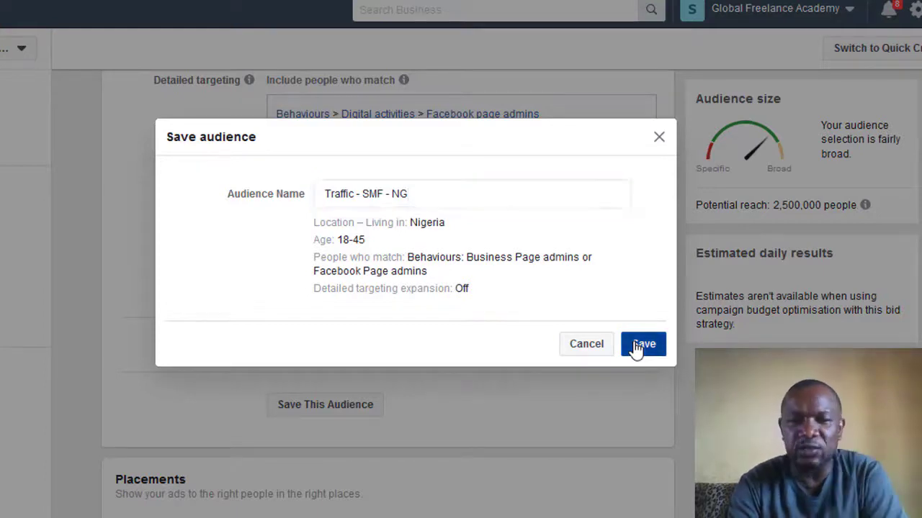
pyautogui.scroll(-5, 636, 350)
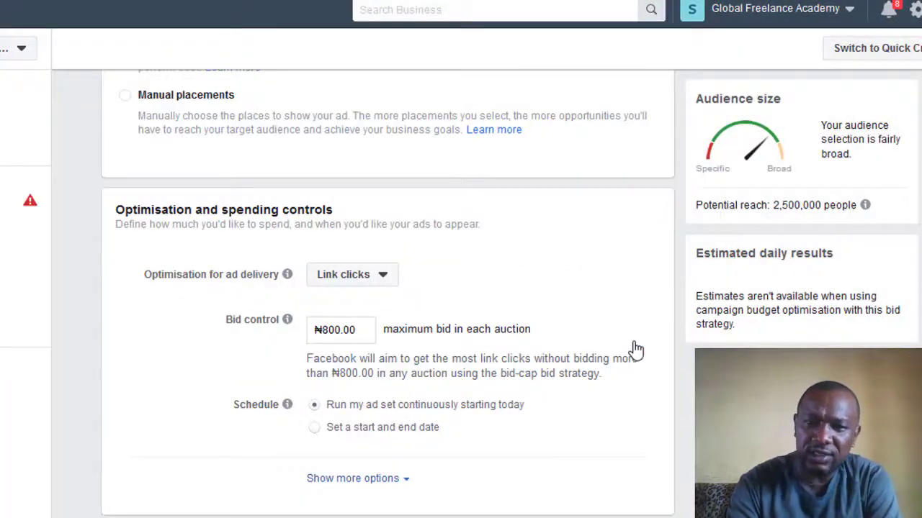
pyautogui.scroll(2, 765, 273)
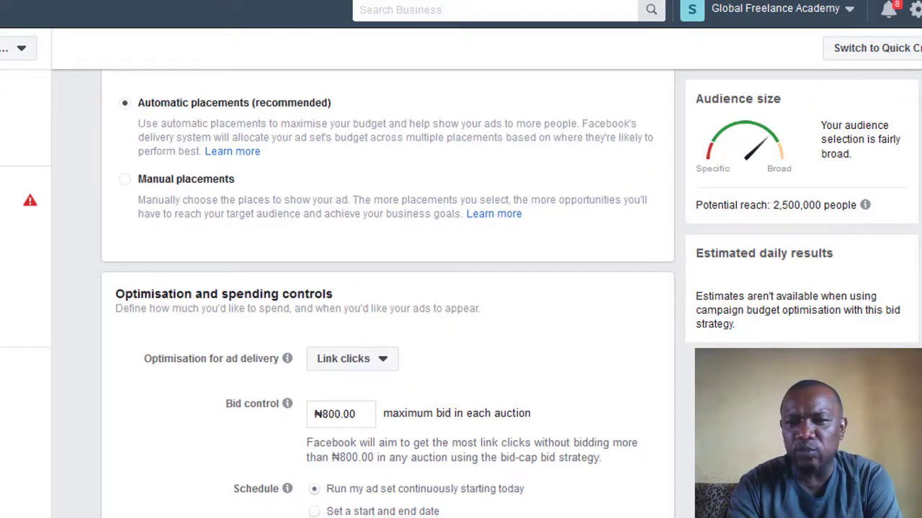
pyautogui.scroll(4, 765, 273)
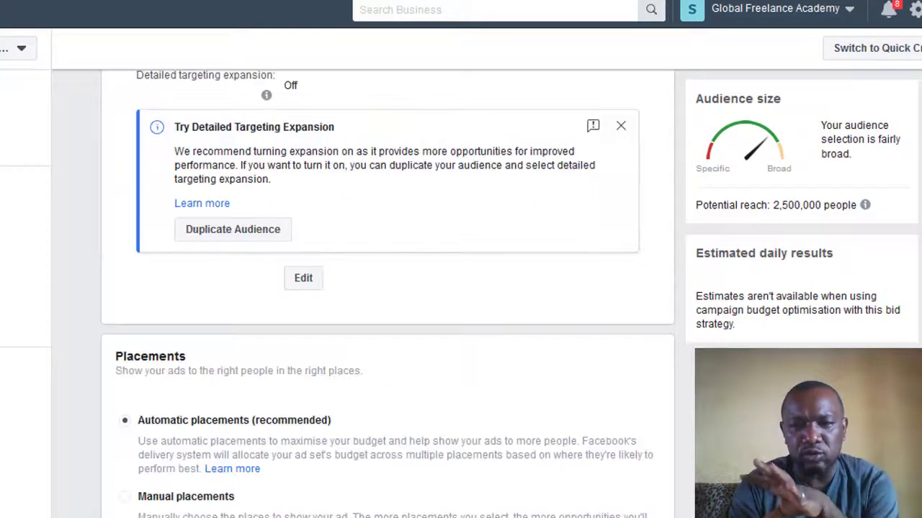
pyautogui.scroll(3, 389, 288)
pyautogui.scroll(-1, 389, 288)
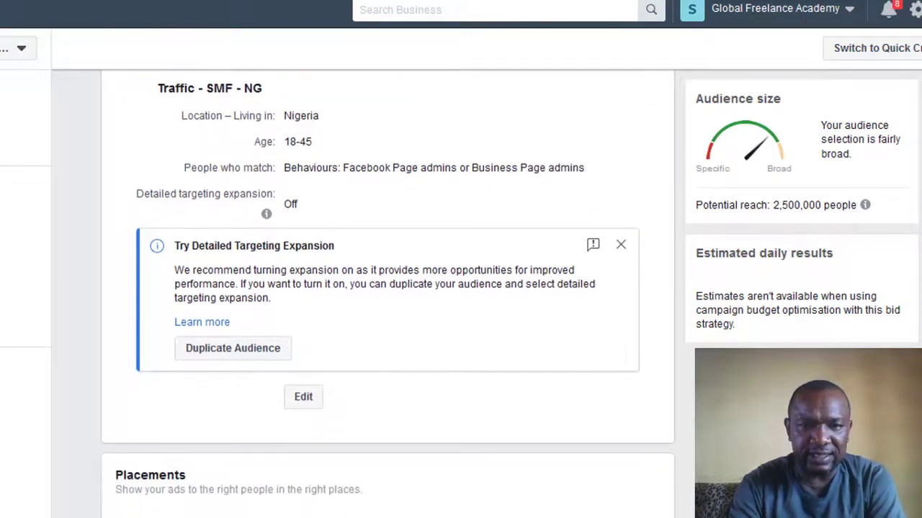
# Recheck the saved audience summary and set the ad set's placements to manual
pyautogui.scroll(4, 480, 317)
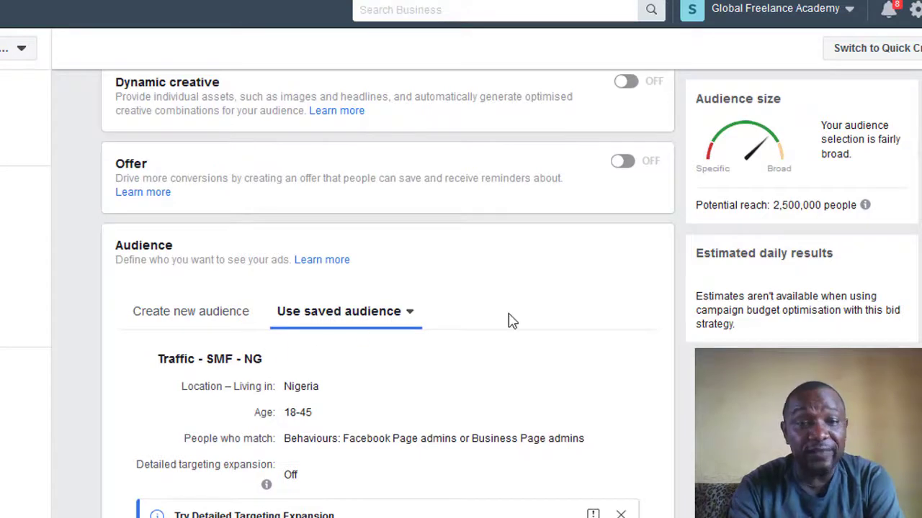
pyautogui.scroll(-7, 389, 288)
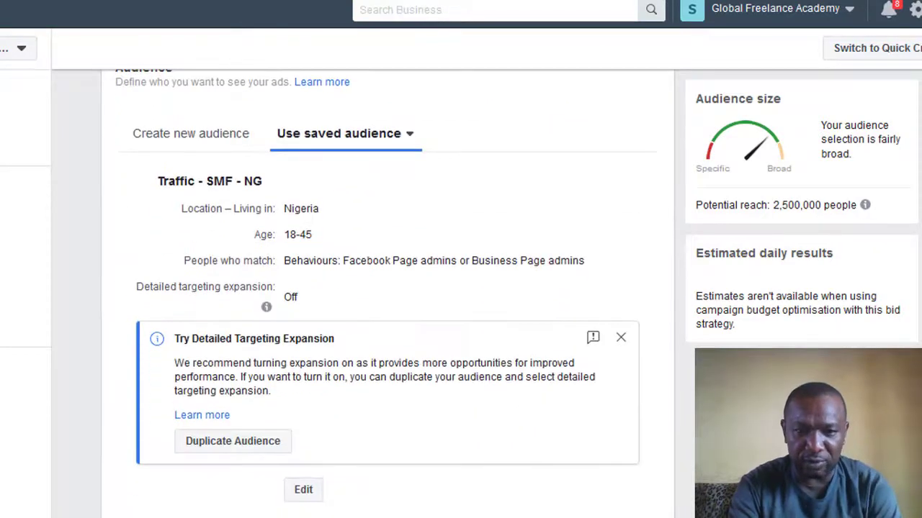
pyautogui.scroll(-1, 389, 288)
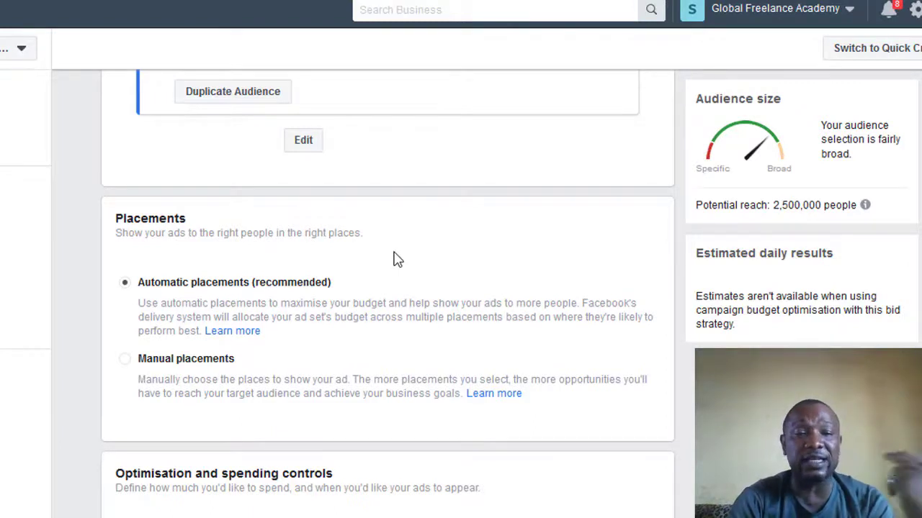
pyautogui.scroll(-3, 395, 259)
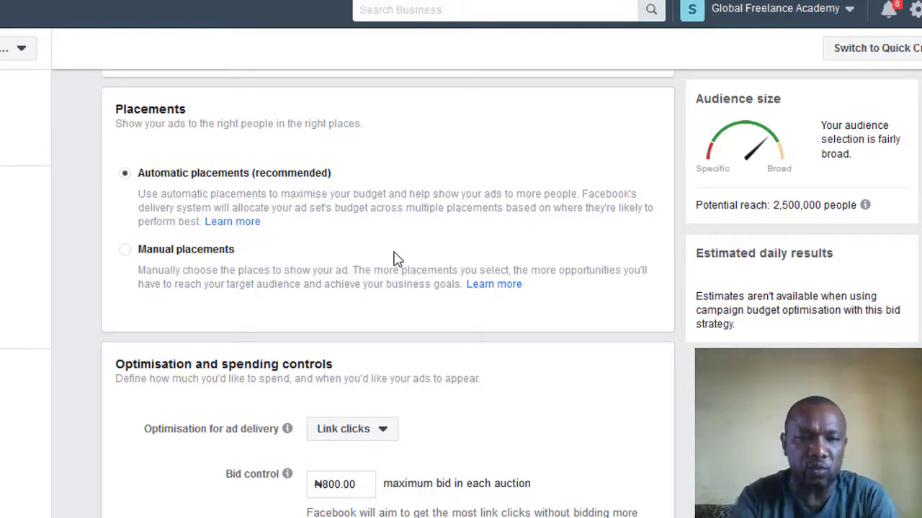
pyautogui.click(126, 251)
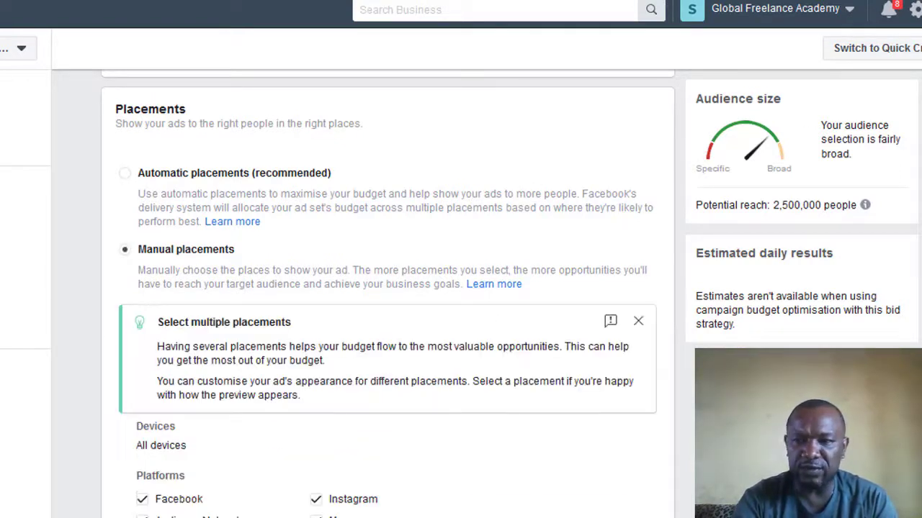
pyautogui.scroll(-3, 389, 288)
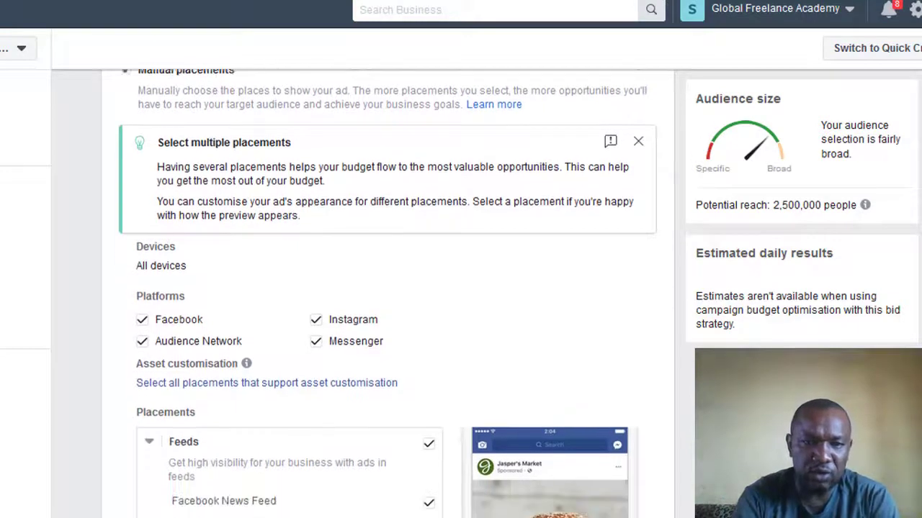
pyautogui.scroll(-1, 393, 294)
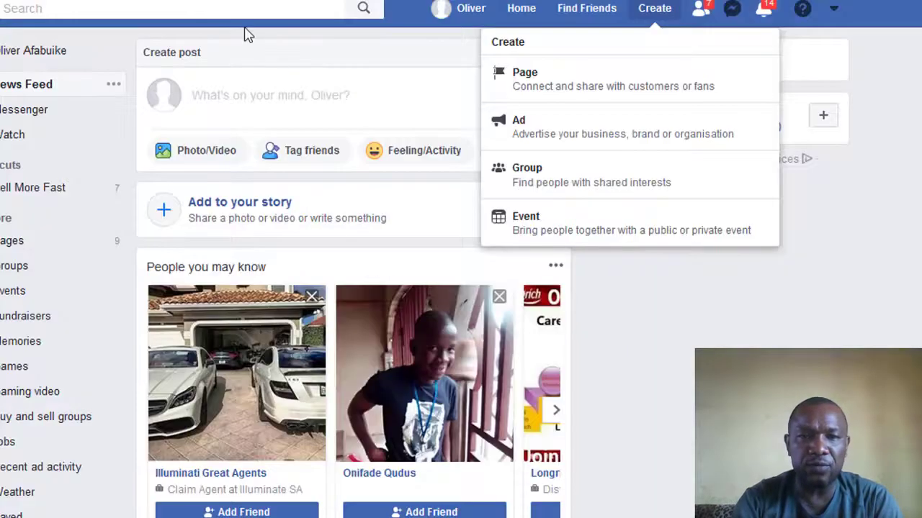
# Switch to the Facebook home page to view the sponsored ads beside the News Feed, and return to the ad set in Ads Manager
pyautogui.click(516, 14)
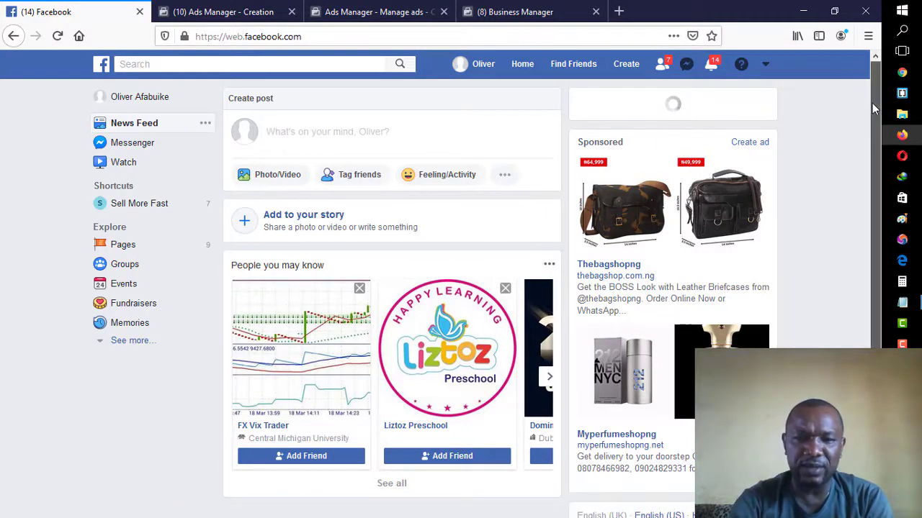
pyautogui.moveTo(872, 103)
pyautogui.mouseDown()
pyautogui.moveTo(873, 211)
pyautogui.moveTo(871, 99)
pyautogui.mouseUp()
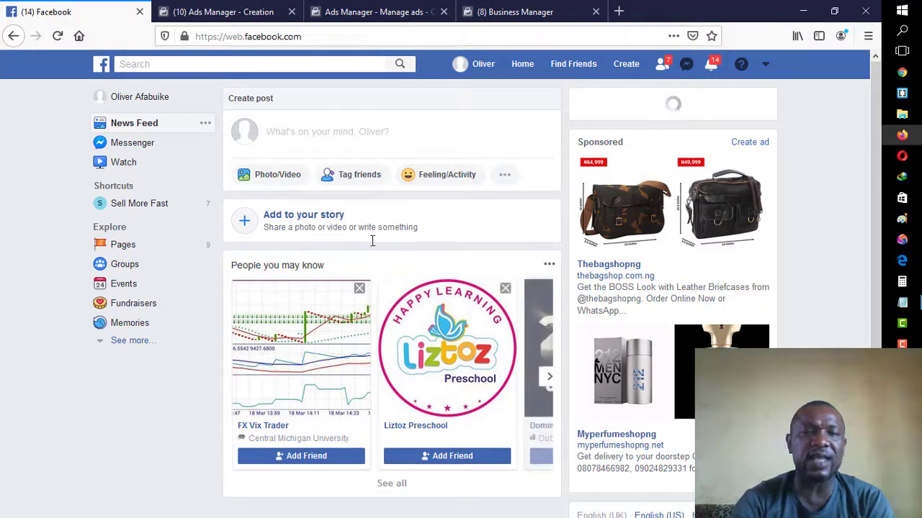
pyautogui.click(407, 11)
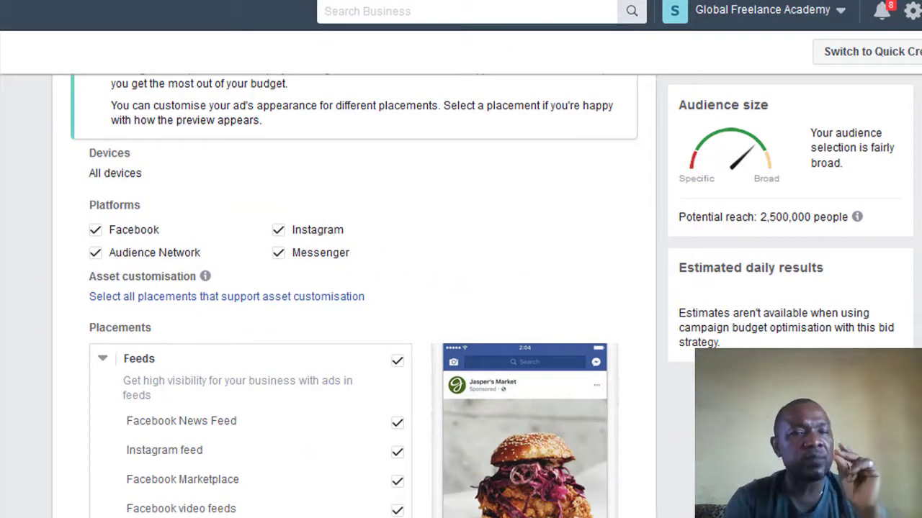
# Exclude Audience Network, Messenger and Instagram from the ad platforms, leaving only Facebook selected
pyautogui.click(96, 254)
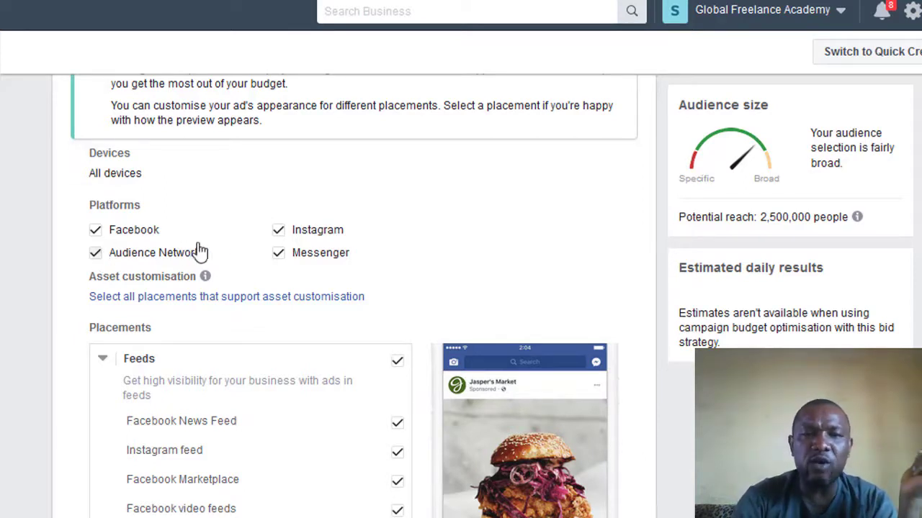
pyautogui.click(281, 257)
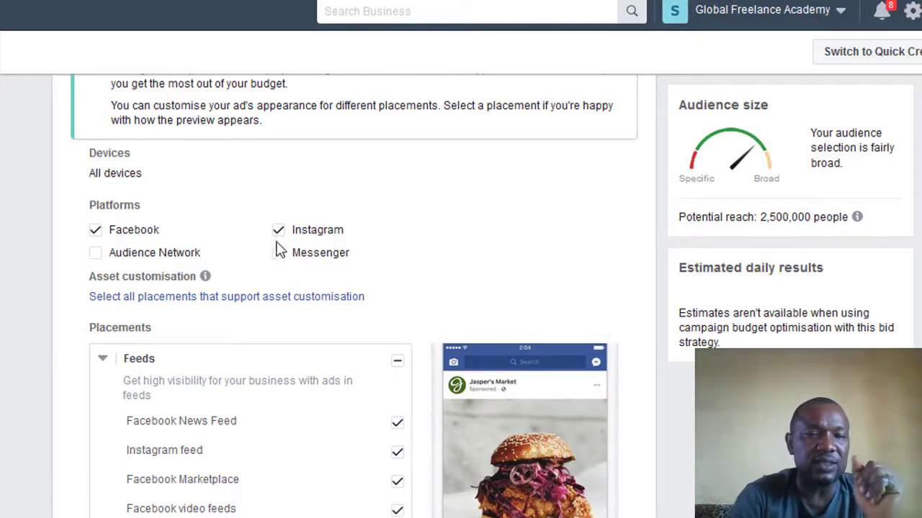
pyautogui.click(278, 231)
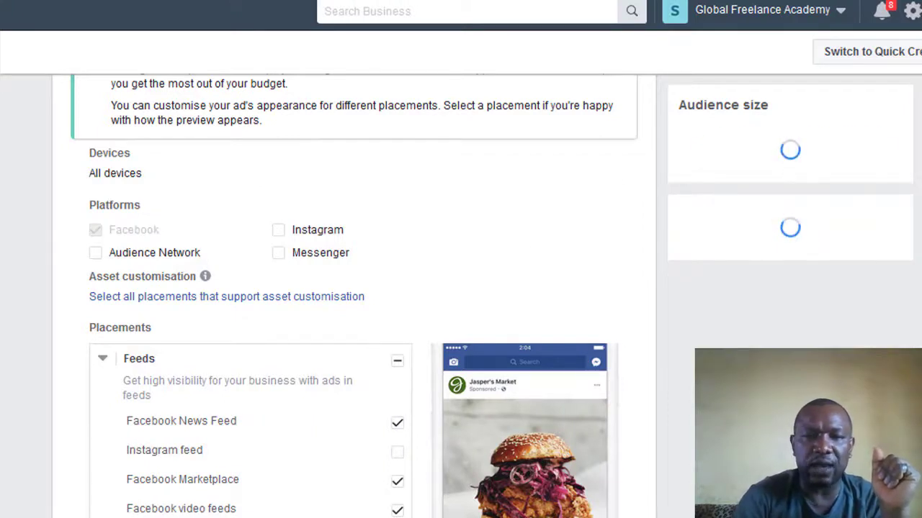
# Remove Facebook Marketplace, video feeds, right column, groups feed and Facebook Stories from the placements, keeping Facebook News Feed
pyautogui.scroll(-2, 353, 295)
pyautogui.scroll(-3, 353, 295)
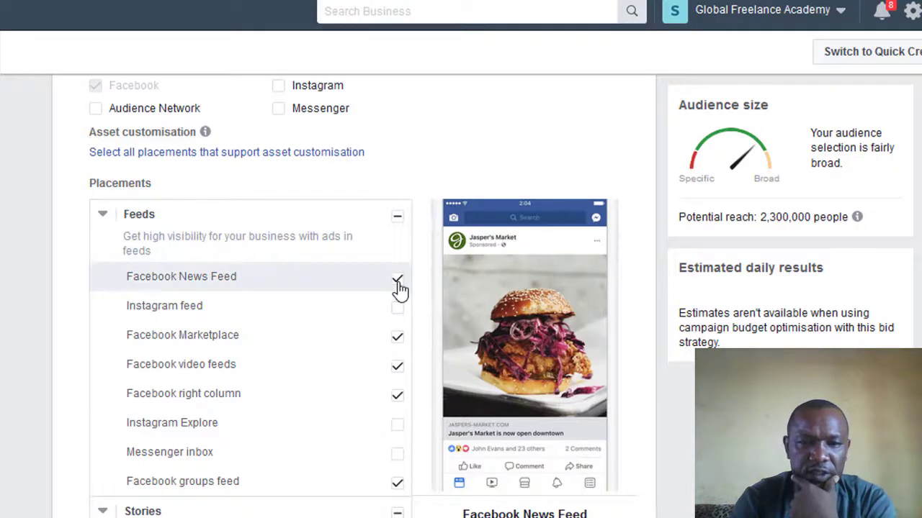
pyautogui.click(396, 339)
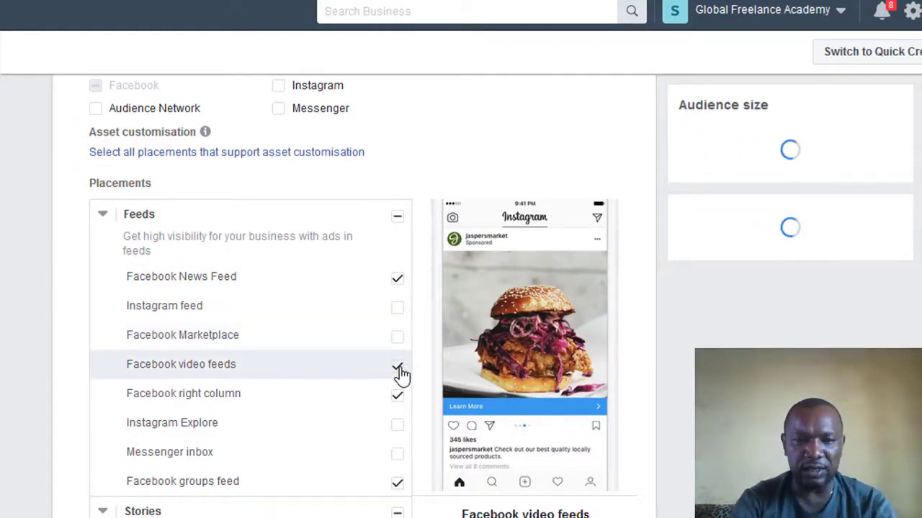
pyautogui.click(398, 369)
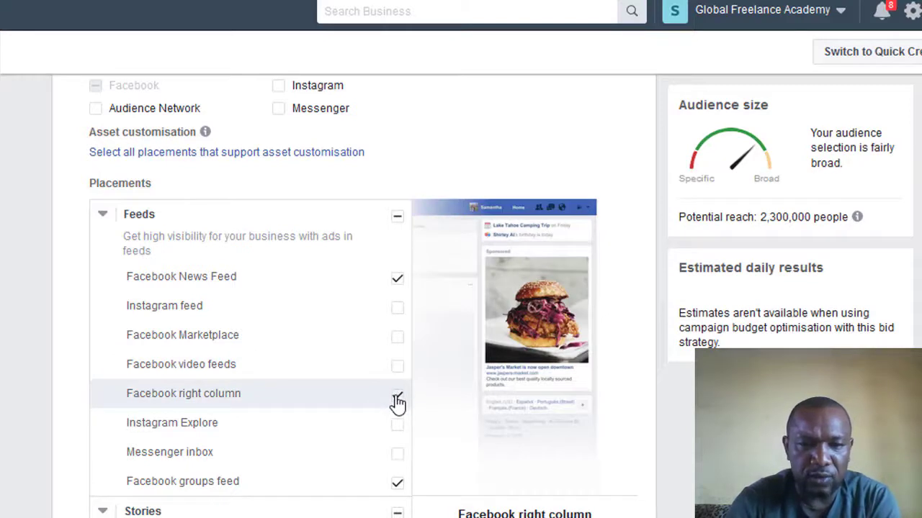
pyautogui.click(397, 399)
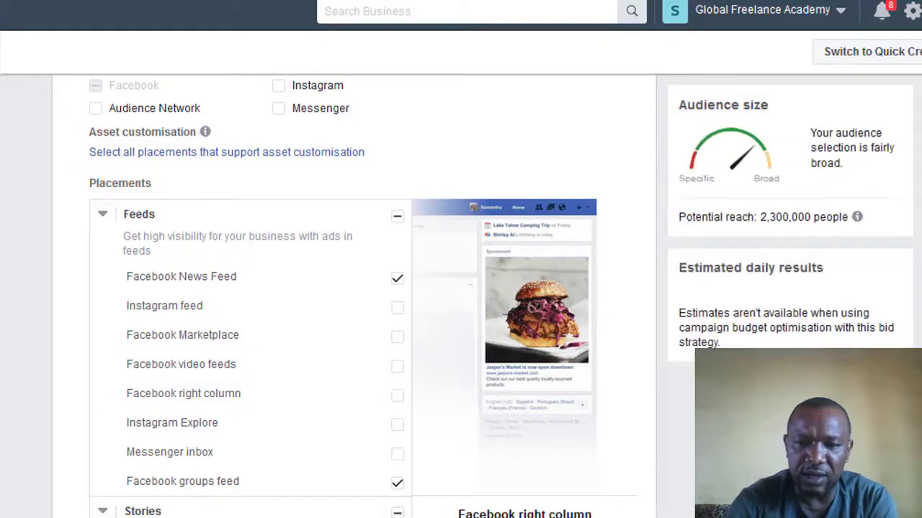
pyautogui.scroll(-3, 515, 384)
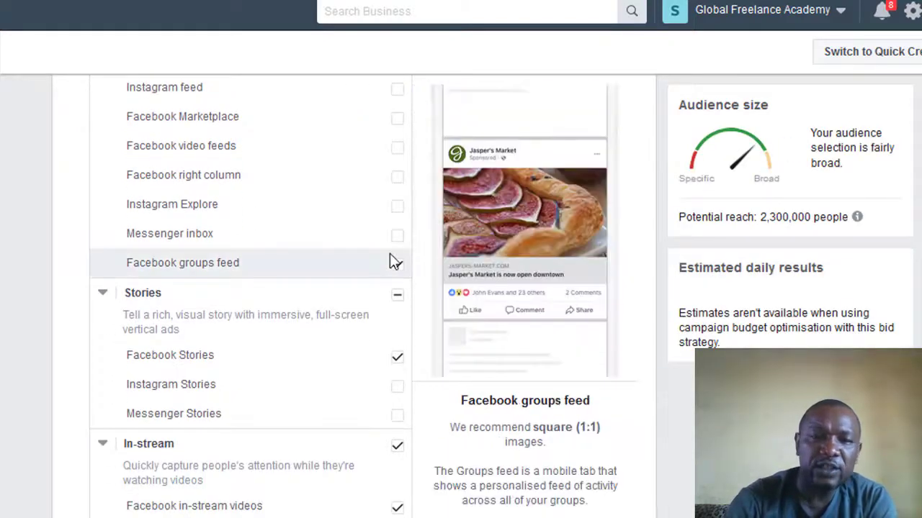
pyautogui.click(397, 268)
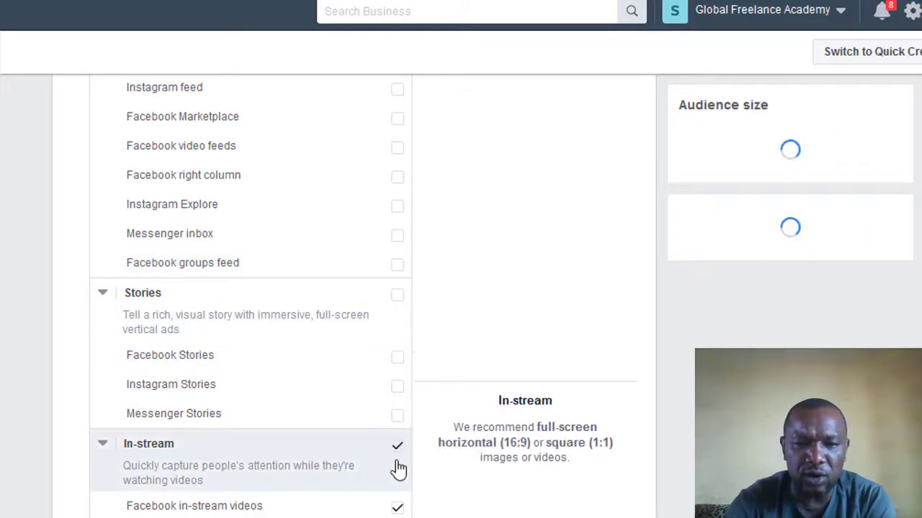
# Remove the Facebook in-stream videos and Facebook Instant Articles placements, leaving the In-stream and In-article groups deselected
pyautogui.click(397, 509)
pyautogui.click(397, 508)
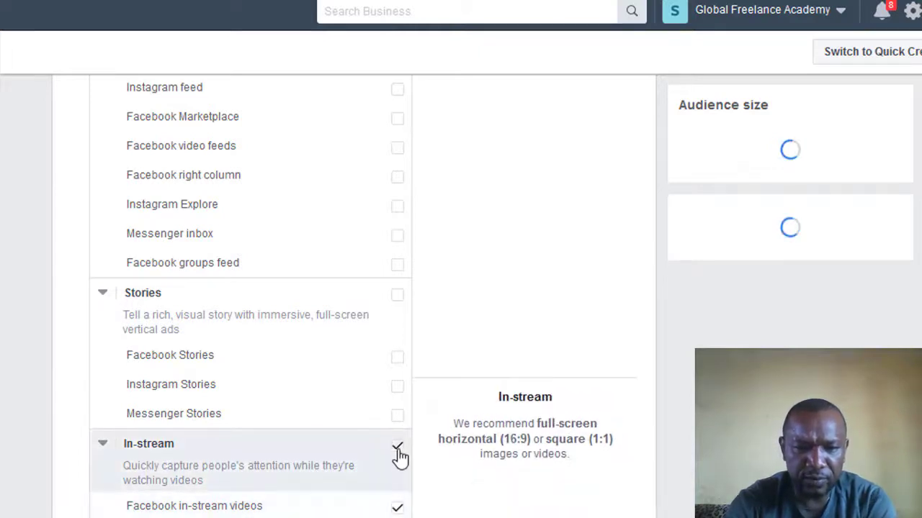
pyautogui.click(397, 508)
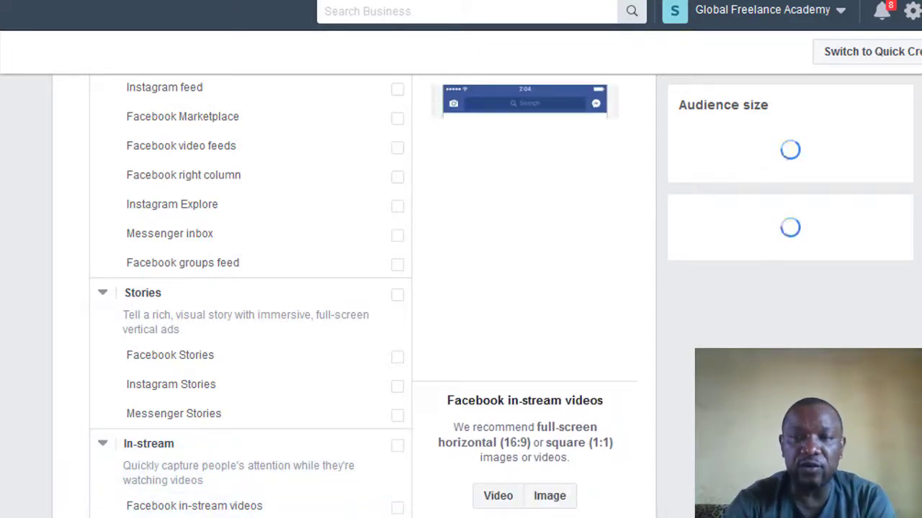
pyautogui.scroll(-3, 250, 288)
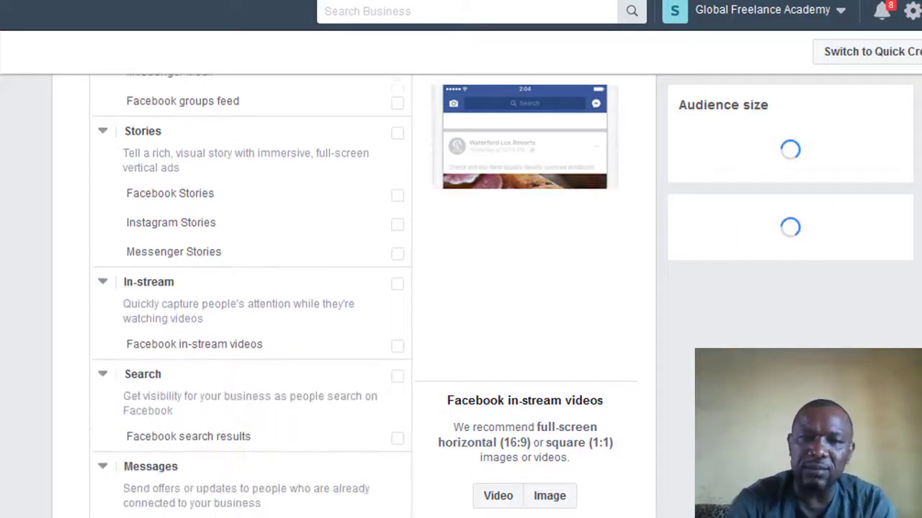
pyautogui.scroll(-5, 250, 296)
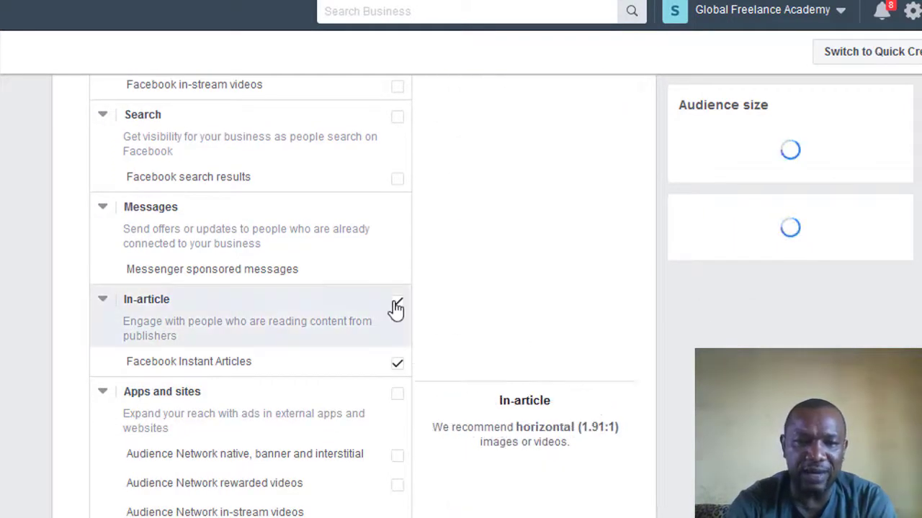
pyautogui.click(397, 340)
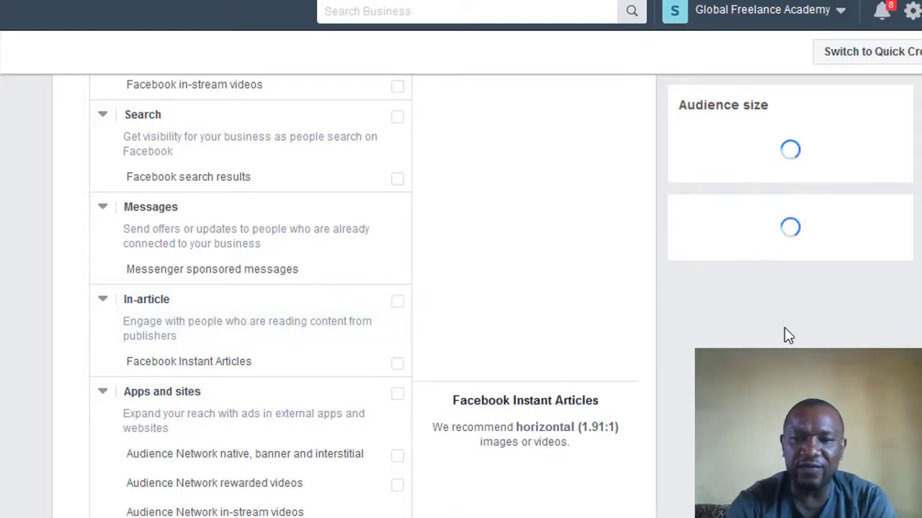
# Check the selections across the whole placement list, from Feeds down to Apps and sites
pyautogui.scroll(-5, 353, 295)
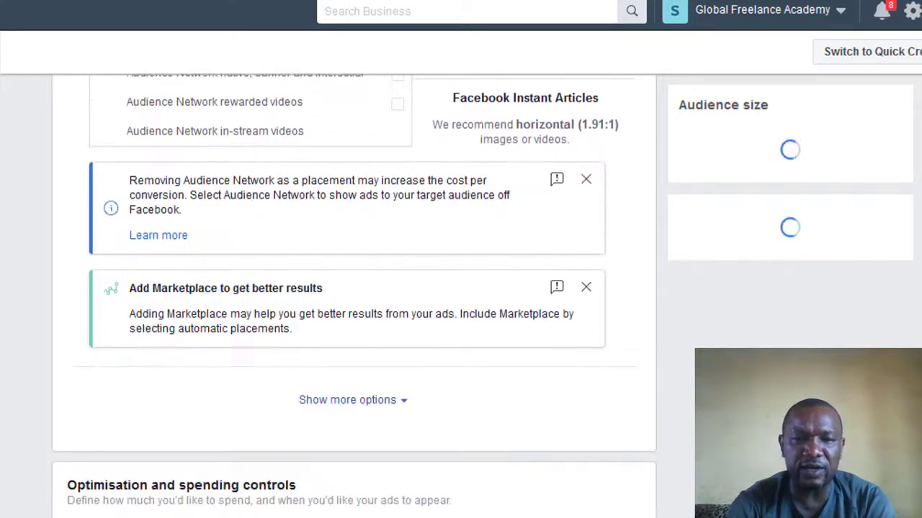
pyautogui.scroll(2, 352, 295)
pyautogui.scroll(-3, 352, 295)
pyautogui.scroll(10, 353, 295)
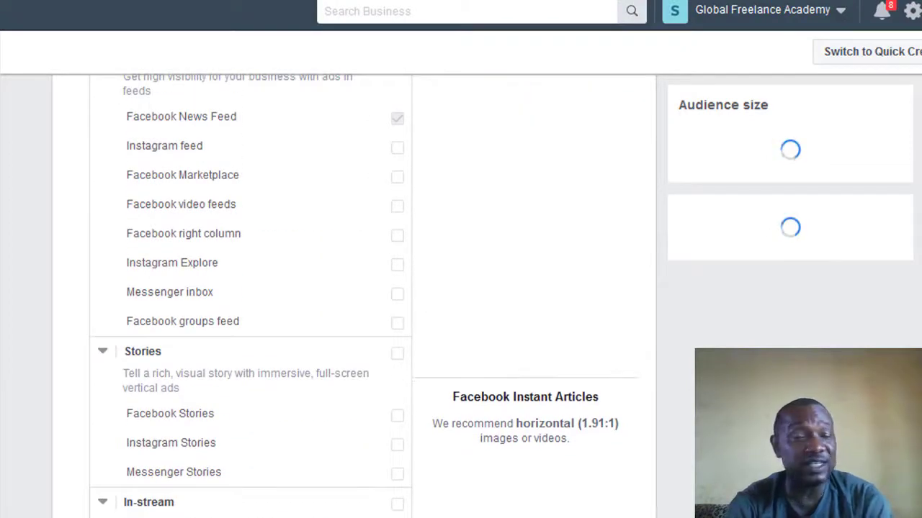
pyautogui.scroll(-6, 250, 296)
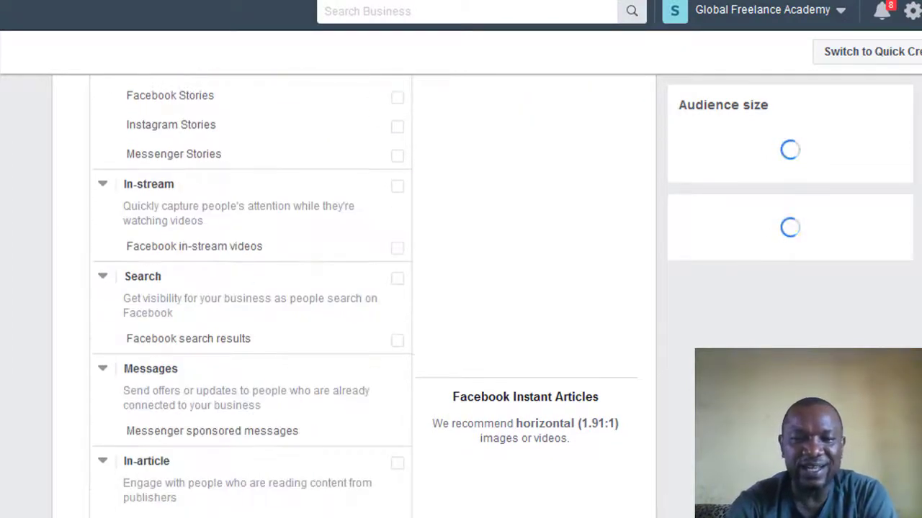
pyautogui.scroll(-4, 352, 295)
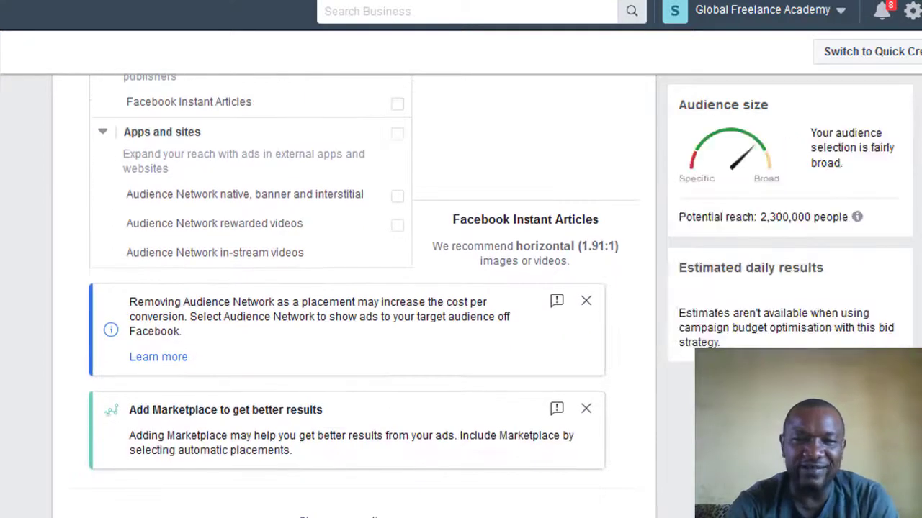
# Examine the additional placement options for specific mobile devices and operating systems, keeping All mobile devices selected
pyautogui.scroll(-1, 353, 296)
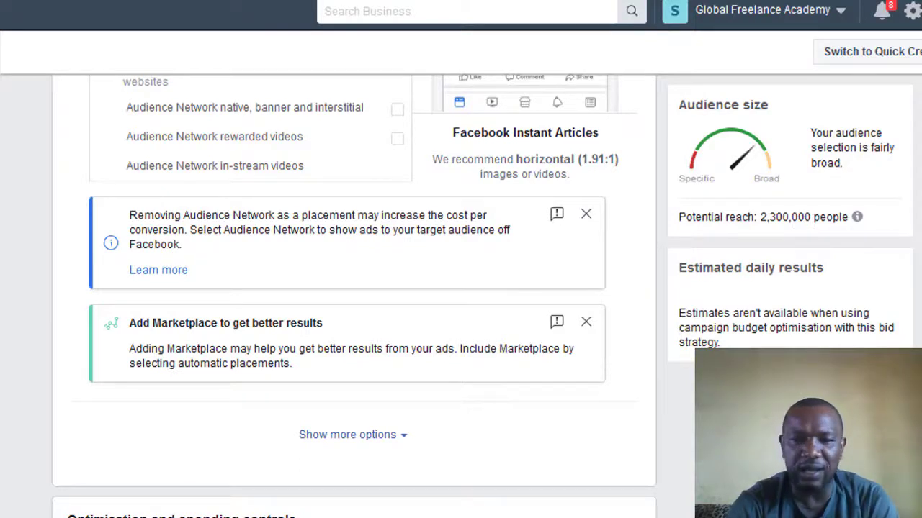
pyautogui.scroll(-3, 354, 291)
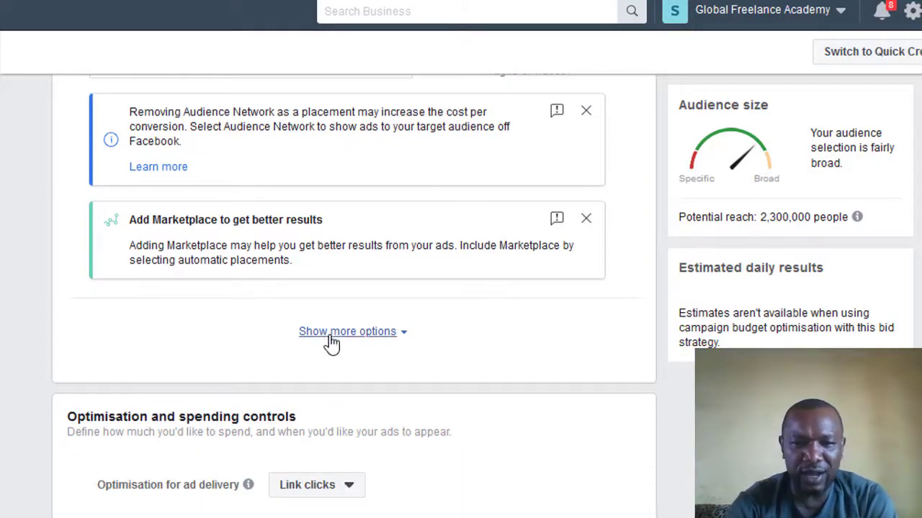
pyautogui.click(331, 338)
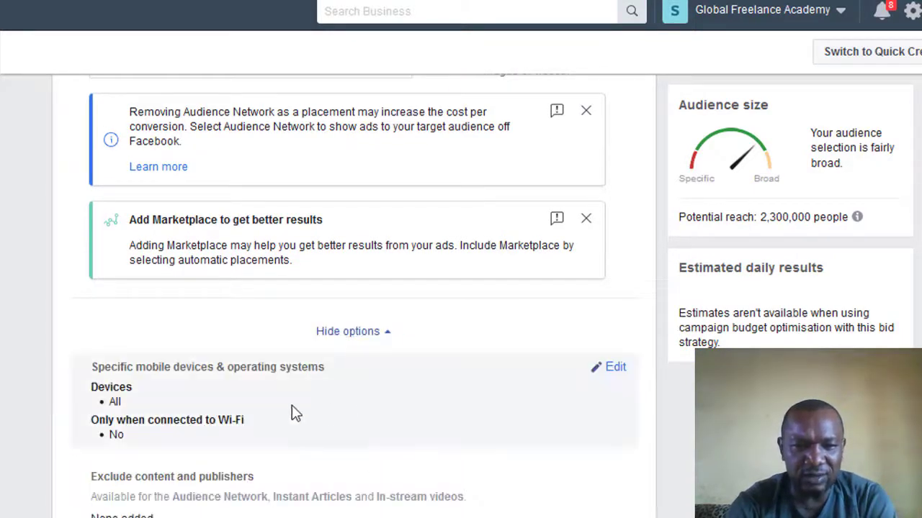
pyautogui.click(613, 375)
pyautogui.click(209, 397)
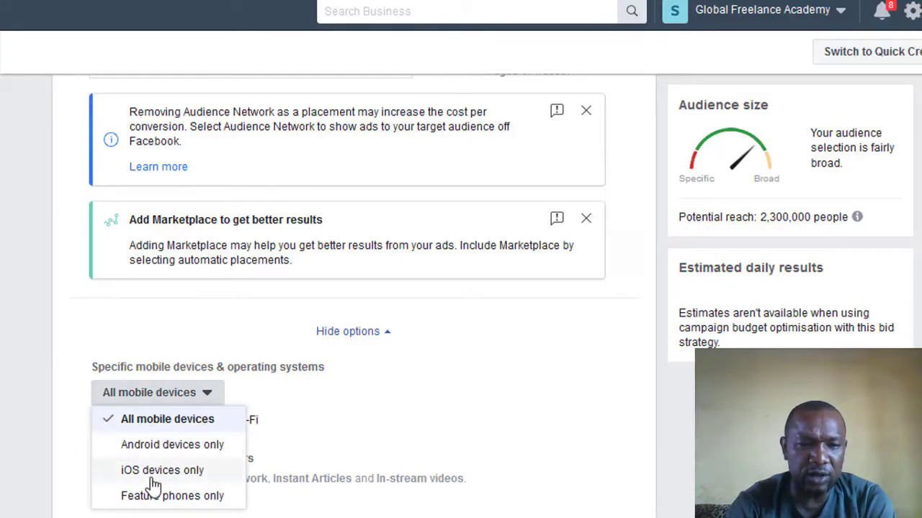
pyautogui.click(401, 401)
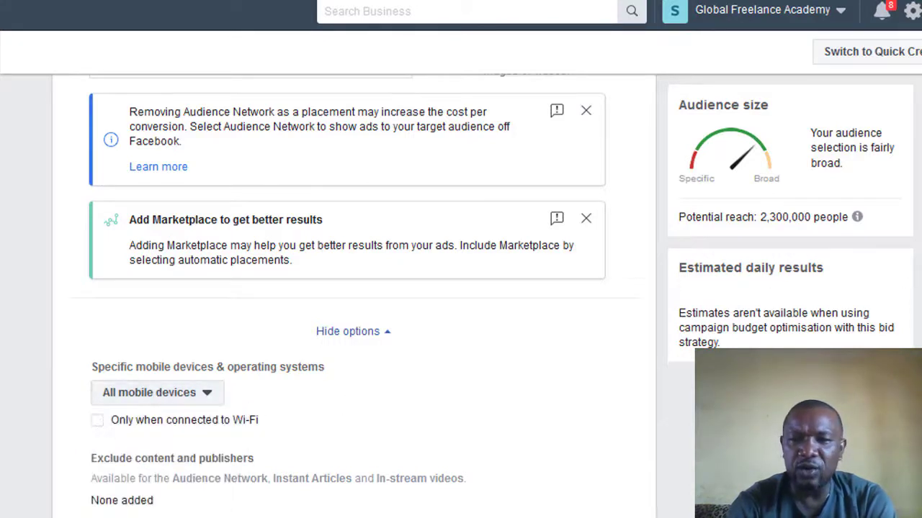
# Dismiss the "Select multiple placements" tip above the device settings under manual placements
pyautogui.scroll(15, 358, 296)
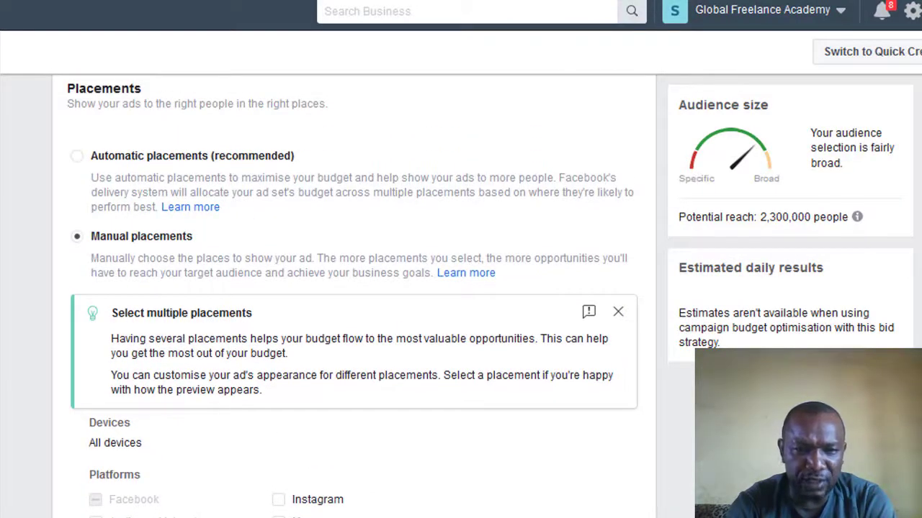
pyautogui.click(617, 312)
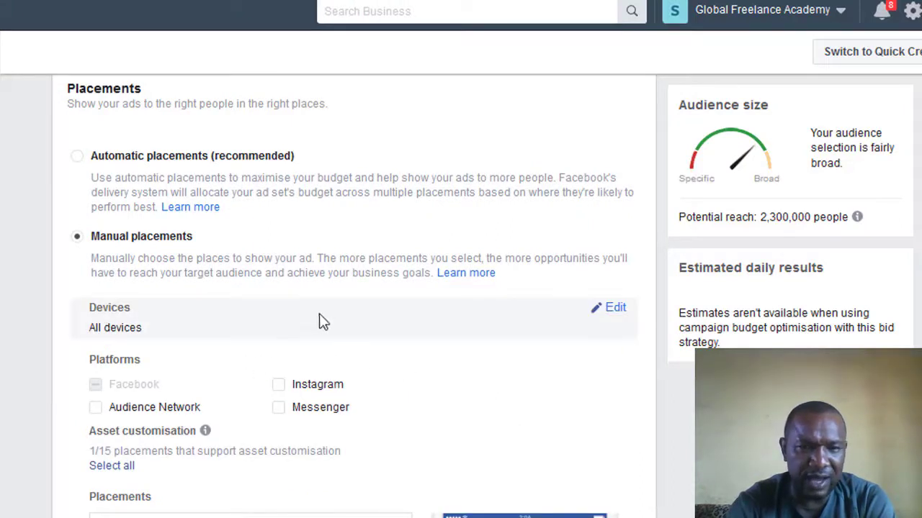
# Examine the device choices for the manual placements, keeping All devices (recommended) with both Mobile and Desktop selected
pyautogui.click(615, 311)
pyautogui.click(126, 339)
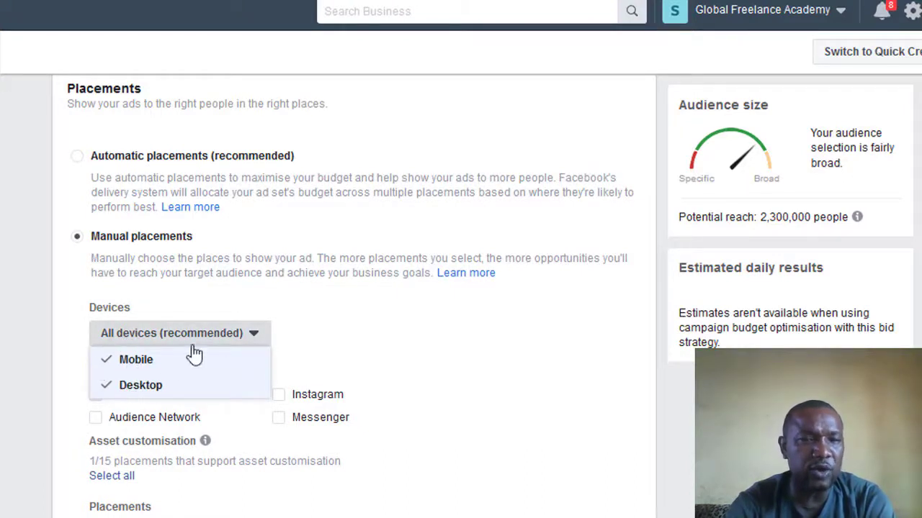
pyautogui.click(386, 327)
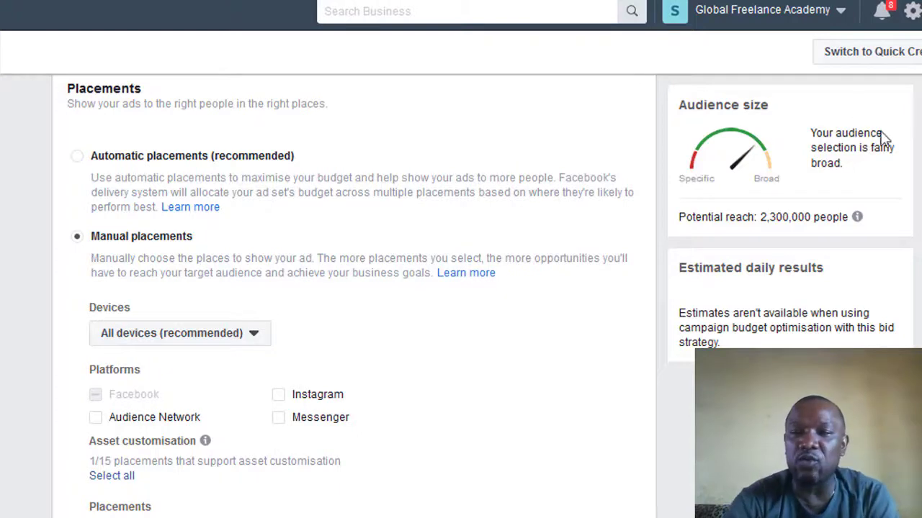
# Review the placement selections, the specific mobile device choices and the Exclude content and publishers setting
pyautogui.scroll(-3, 353, 295)
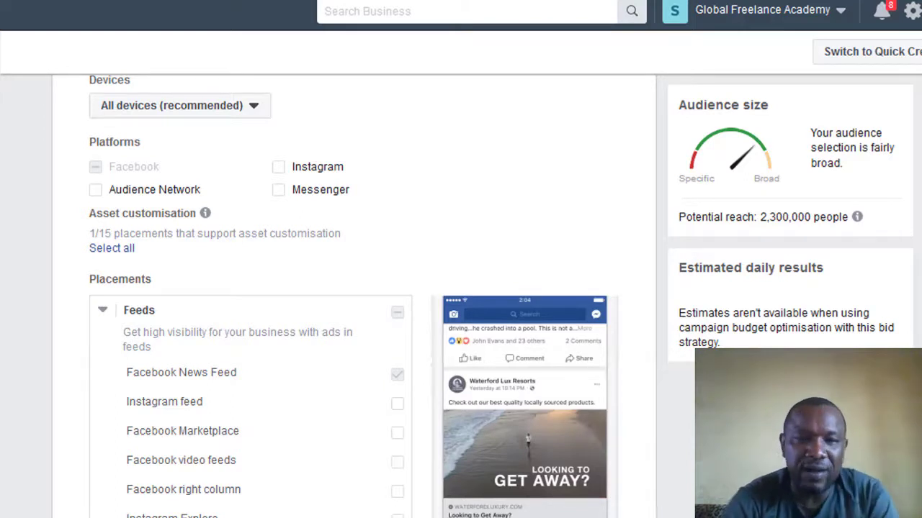
pyautogui.scroll(-1, 353, 295)
pyautogui.scroll(-2, 353, 295)
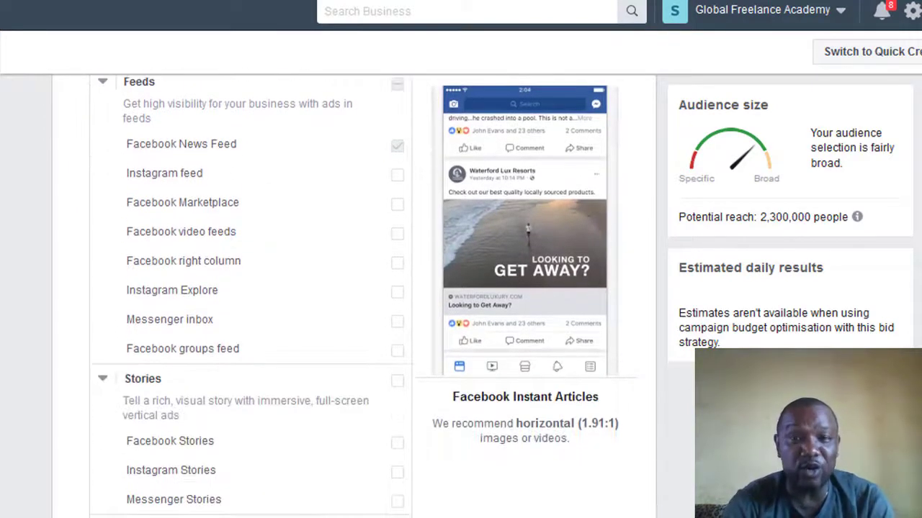
pyautogui.scroll(-3, 353, 295)
pyautogui.scroll(-4, 353, 295)
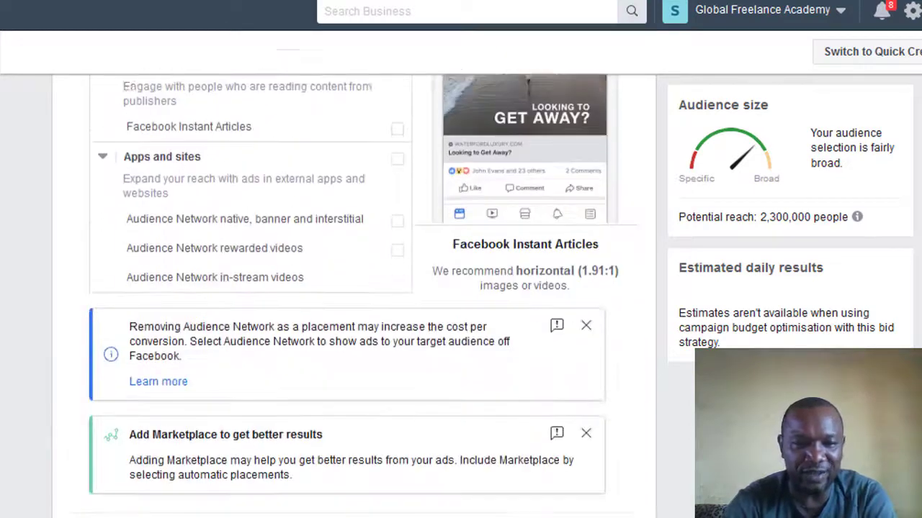
pyautogui.scroll(-1, 353, 296)
pyautogui.scroll(-3, 353, 295)
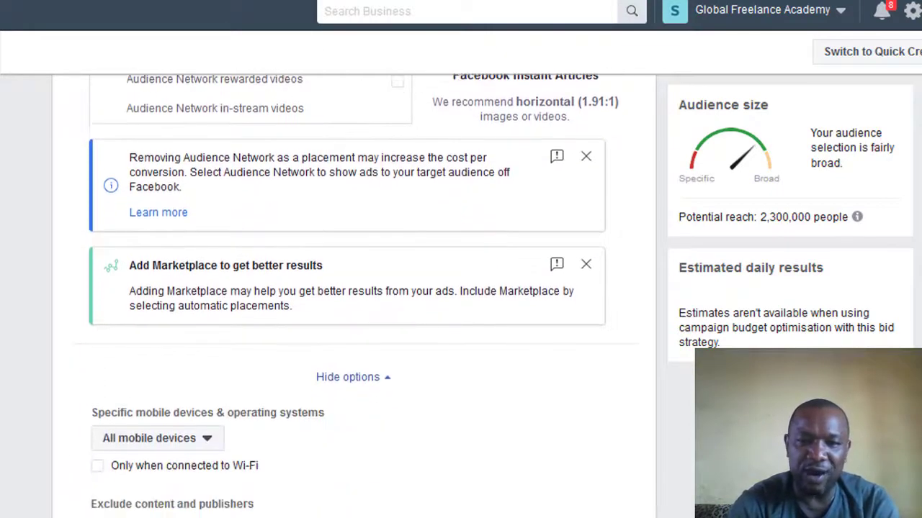
pyautogui.scroll(-4, 353, 295)
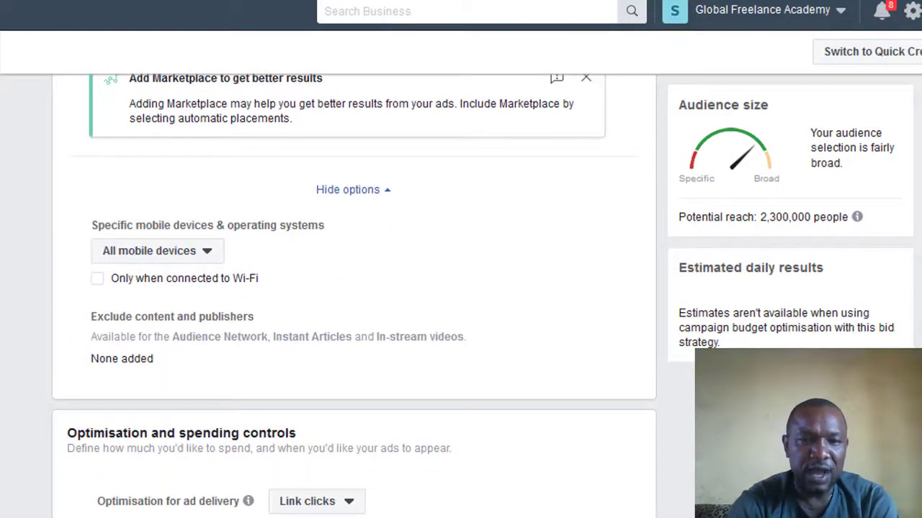
pyautogui.click(205, 255)
pyautogui.click(336, 280)
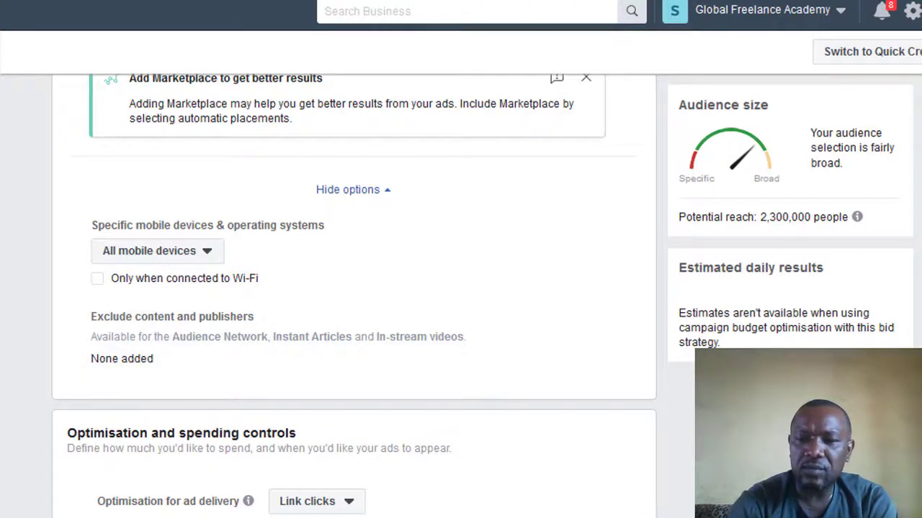
pyautogui.scroll(-2, 354, 295)
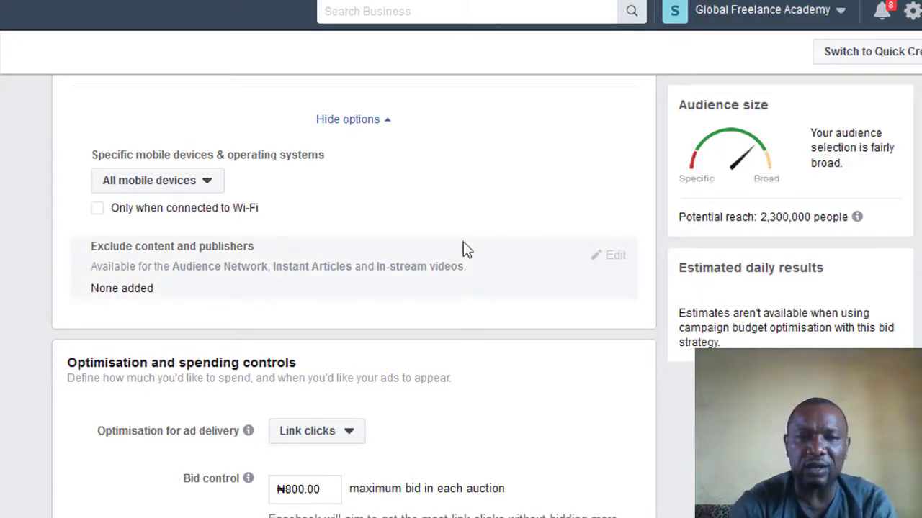
pyautogui.moveTo(608, 253)
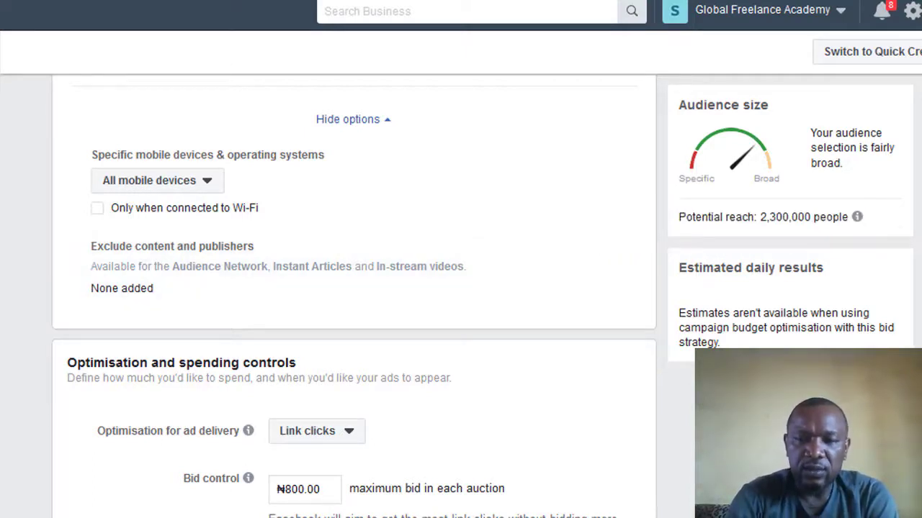
# Choose Link clicks as the optimisation for ad delivery under Optimisation and spending controls
pyautogui.scroll(-2, 353, 288)
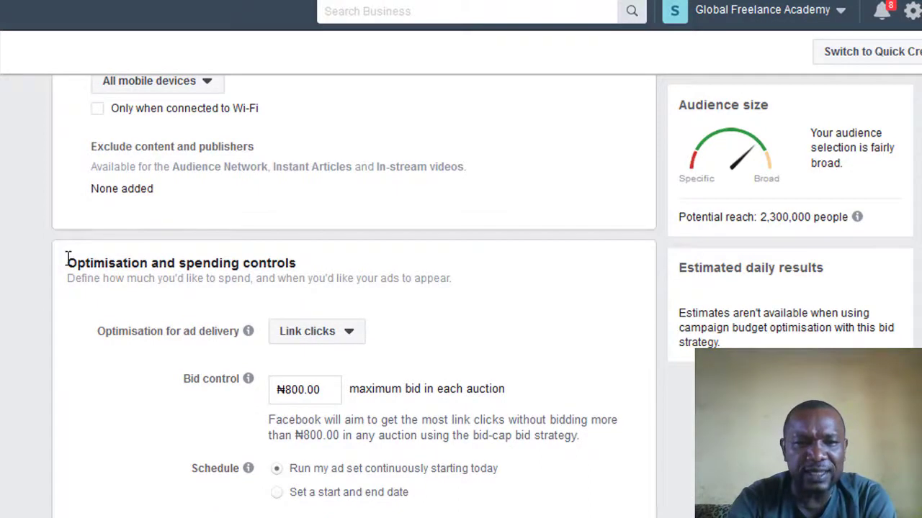
pyautogui.moveTo(67, 259); pyautogui.dragTo(293, 263)
pyautogui.click(303, 269)
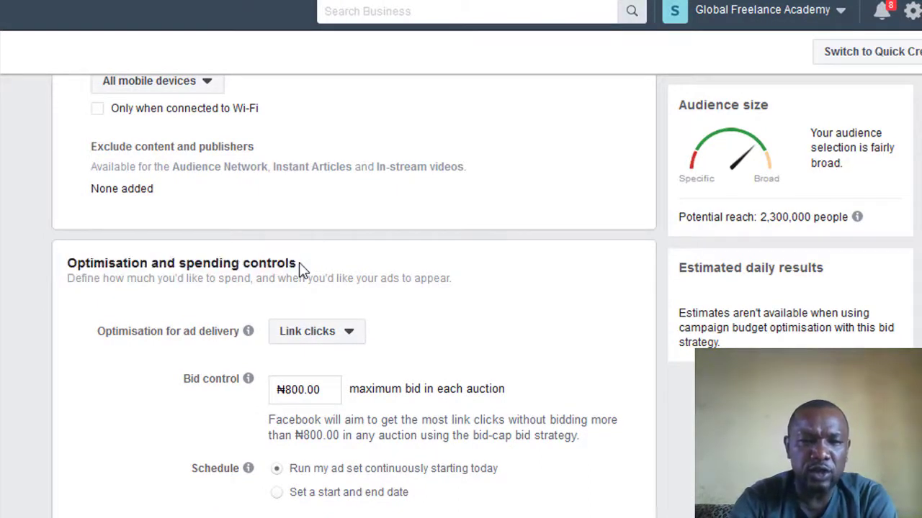
pyautogui.click(350, 335)
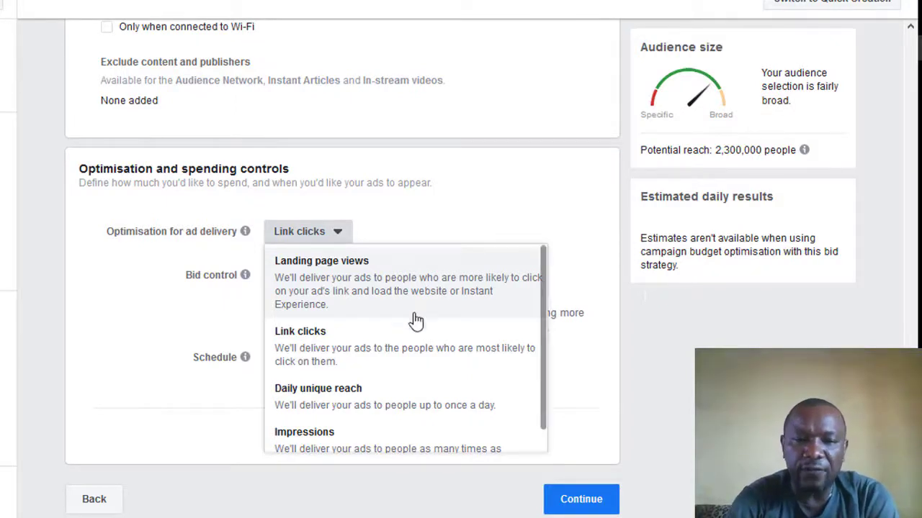
pyautogui.click(303, 333)
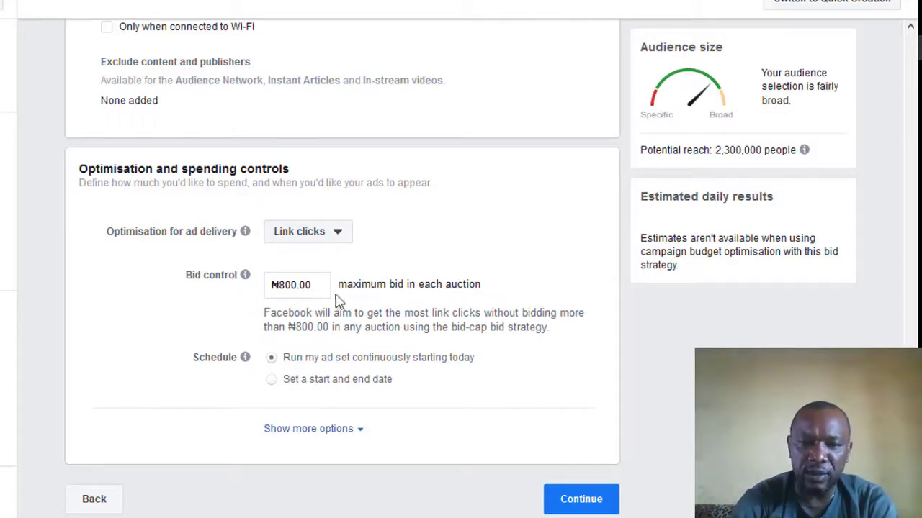
# Set the bid control to a maximum bid of ₦20.00 in each auction
pyautogui.click(284, 287)
pyautogui.press('BackSpace')
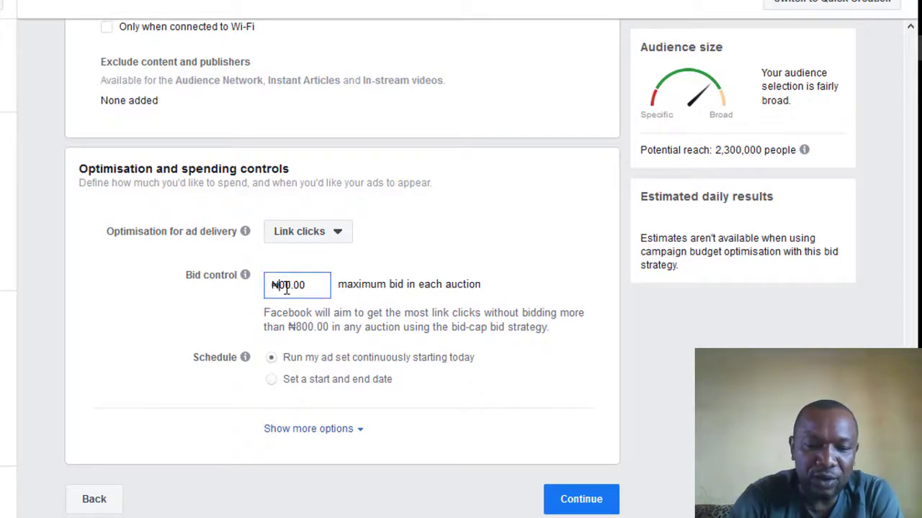
pyautogui.write('2')
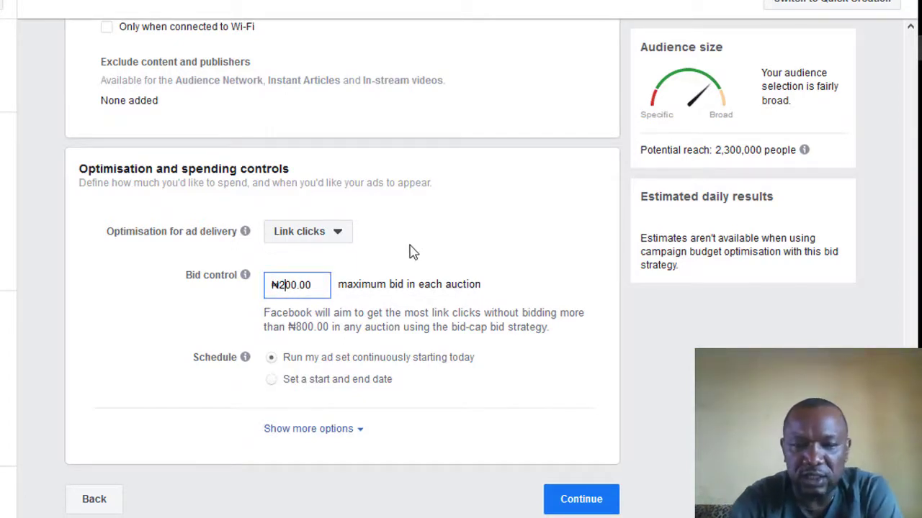
pyautogui.press('Delete')
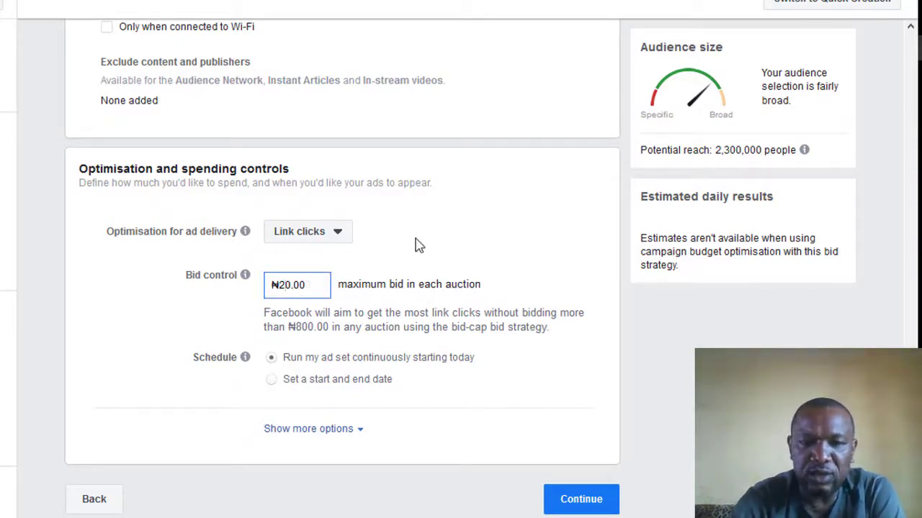
pyautogui.click(446, 229)
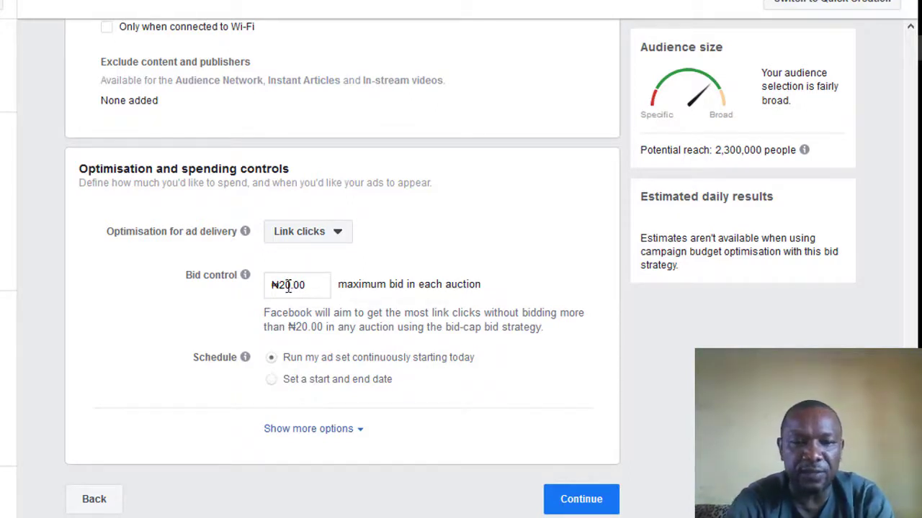
# Try lower maximum bids of ₦5.00 and ₦1.00 in the ad set's bid control
pyautogui.click(287, 286)
pyautogui.press('BackSpace')
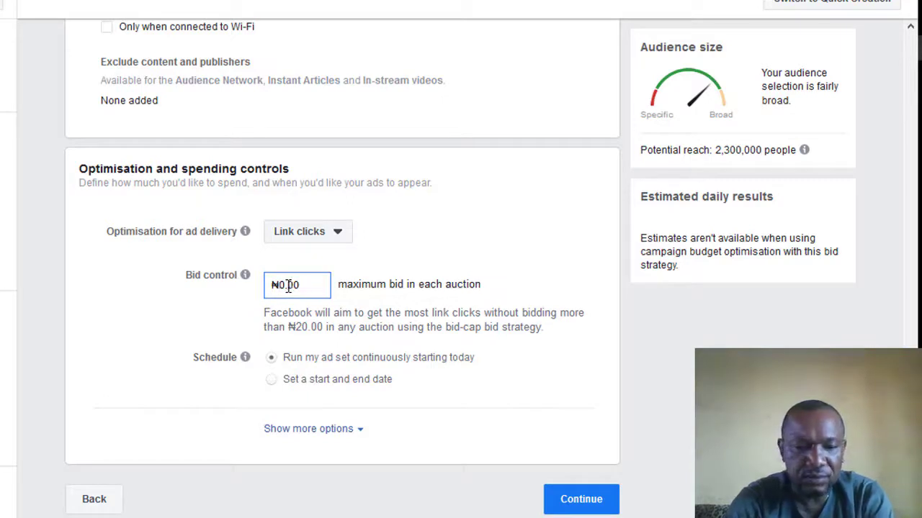
pyautogui.press('BackSpace')
pyautogui.write('5')
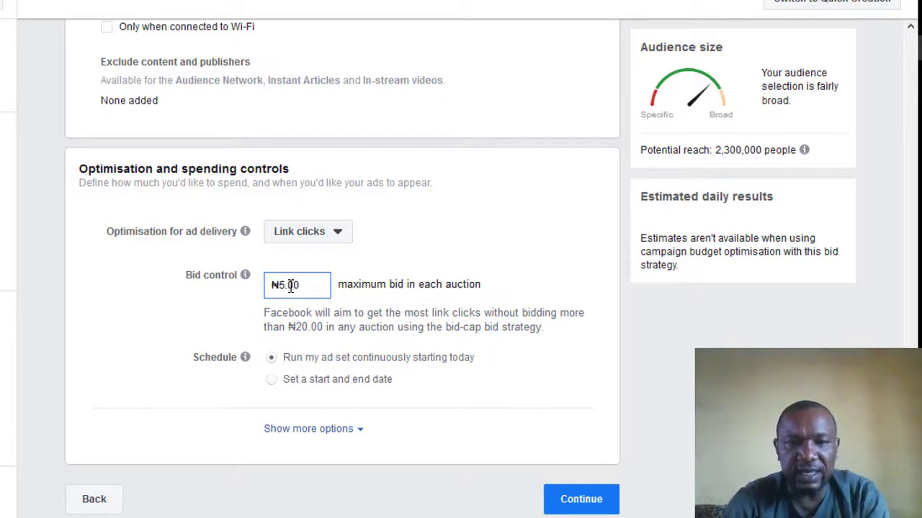
pyautogui.click(436, 248)
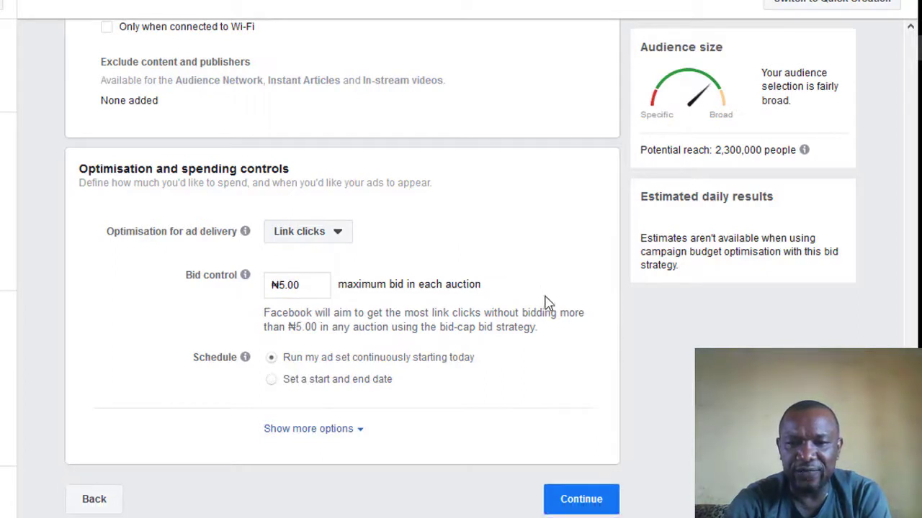
pyautogui.click(284, 289)
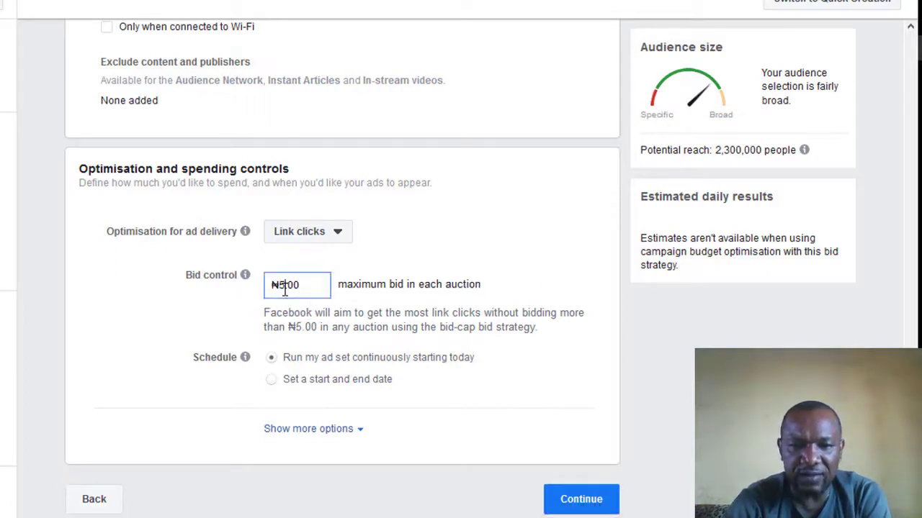
pyautogui.click(517, 256)
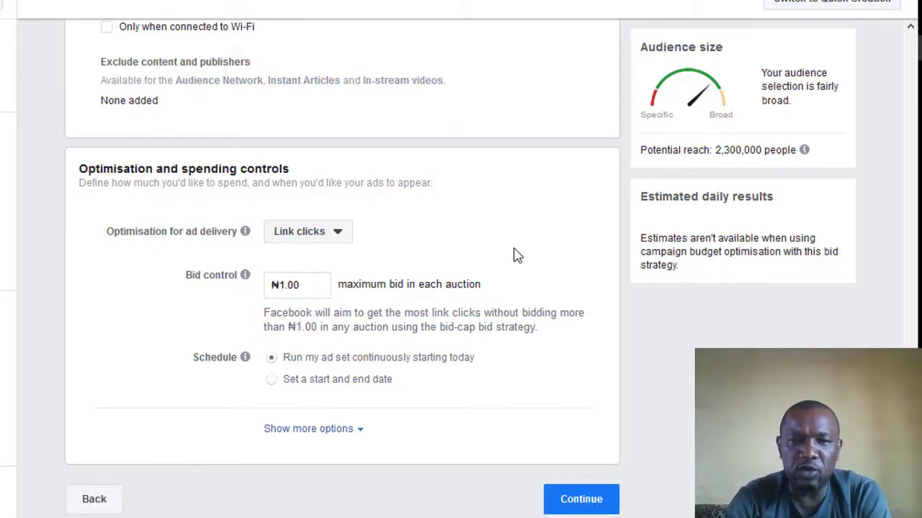
# Set the maximum bid in each auction back to ₦20.00
pyautogui.click(286, 285)
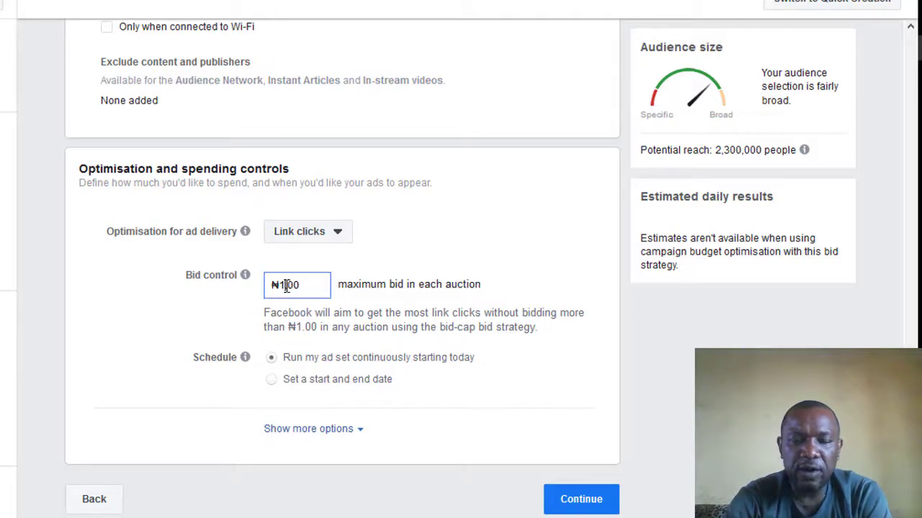
pyautogui.press('BackSpace')
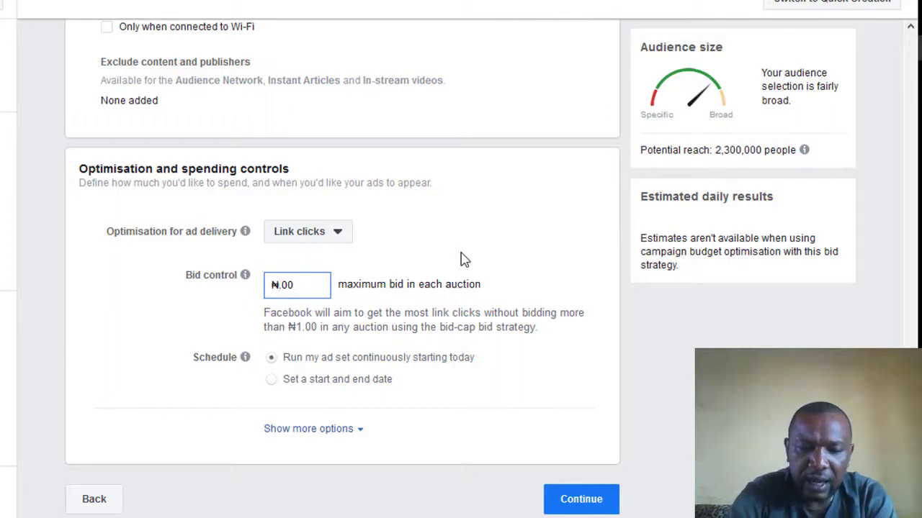
pyautogui.write('20')
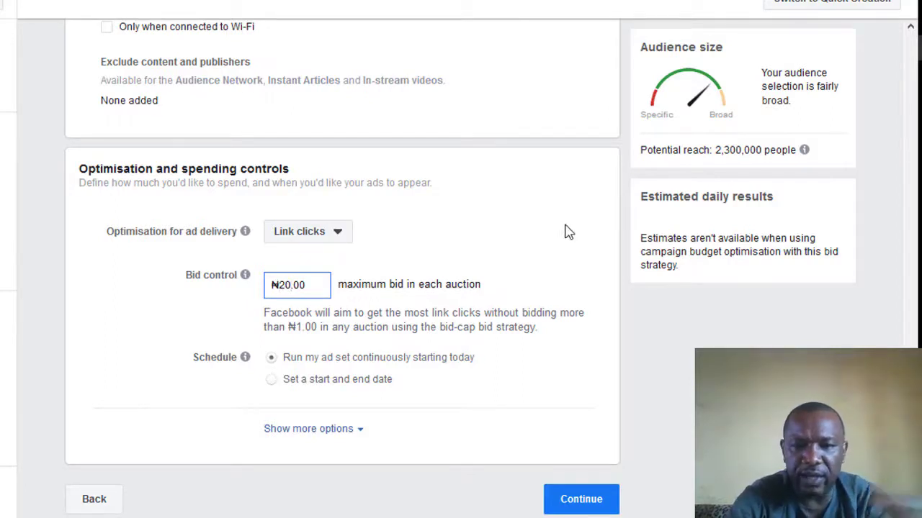
pyautogui.click(793, 293)
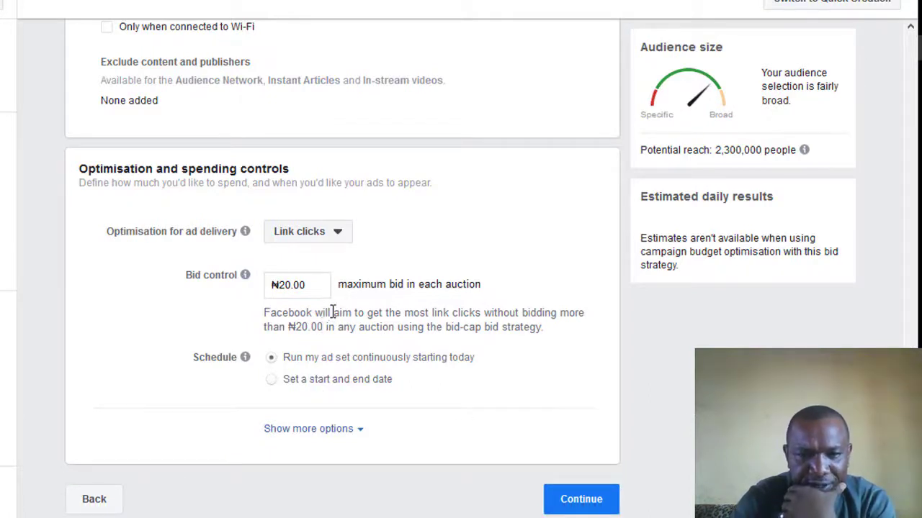
# Show the additional spending options and examine the When you are charged choices, Impression and Link Click (CPC)
pyautogui.click(323, 430)
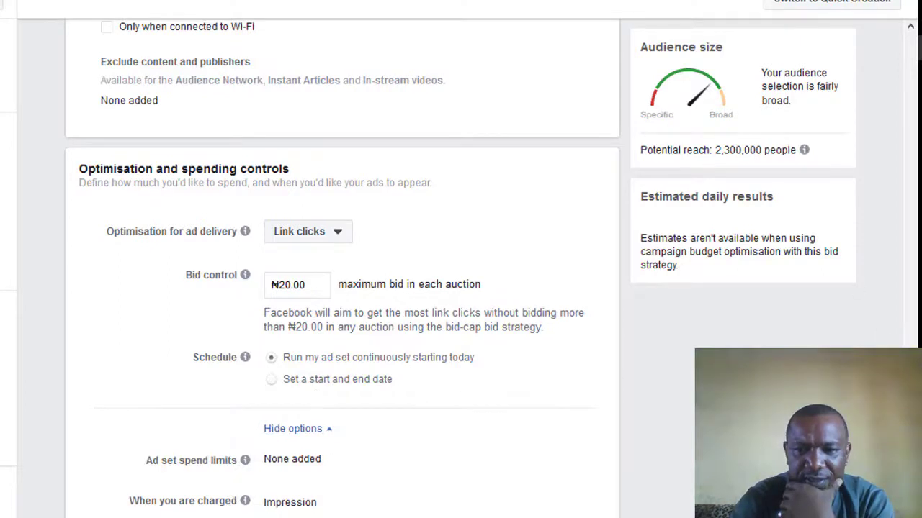
pyautogui.scroll(-1, 342, 288)
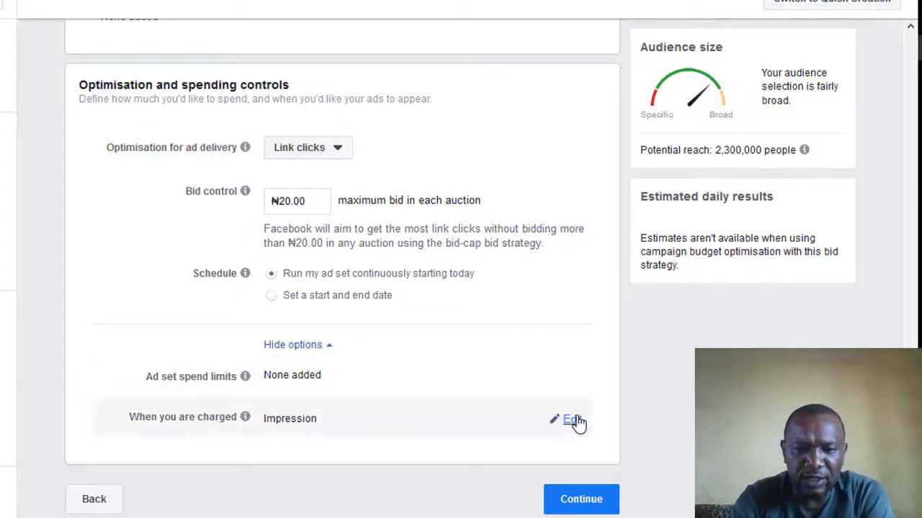
pyautogui.click(573, 421)
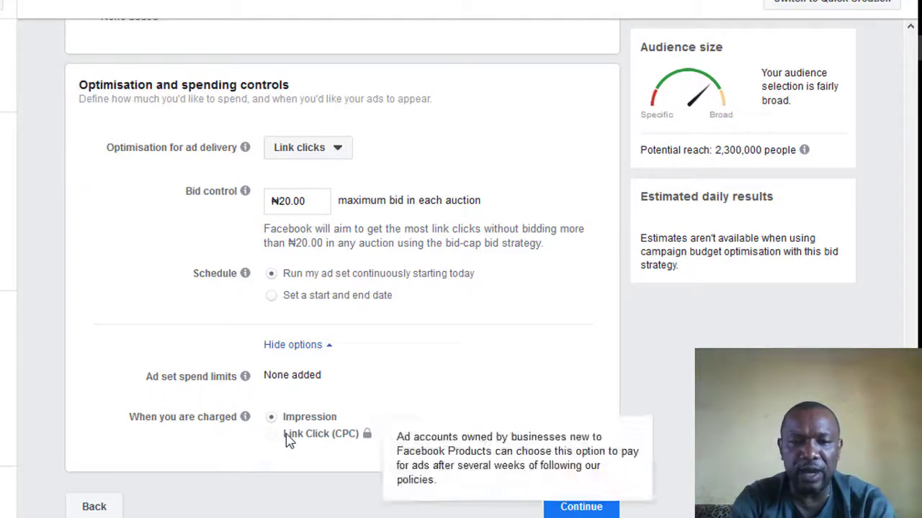
pyautogui.moveTo(306, 438)
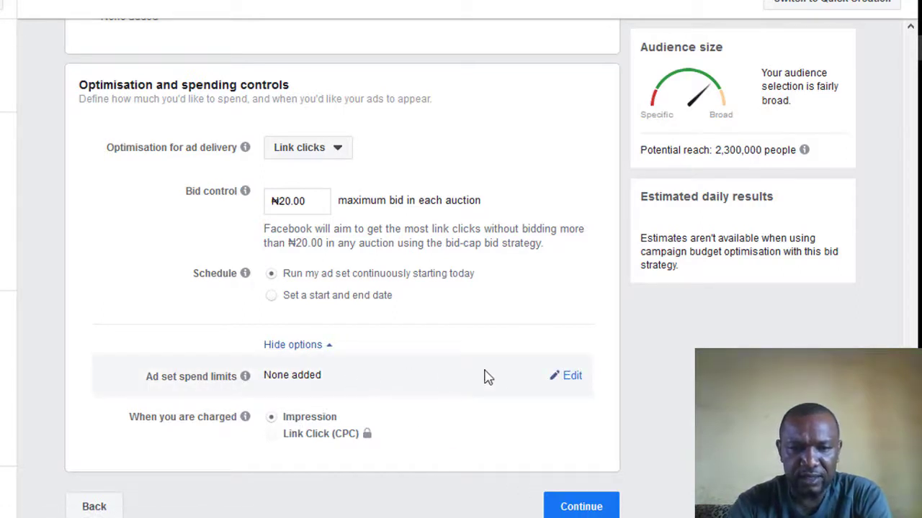
# Show the ad set's daily minimum and maximum spend limit fields, leave them blank, and continue to the ad setup
pyautogui.click(567, 380)
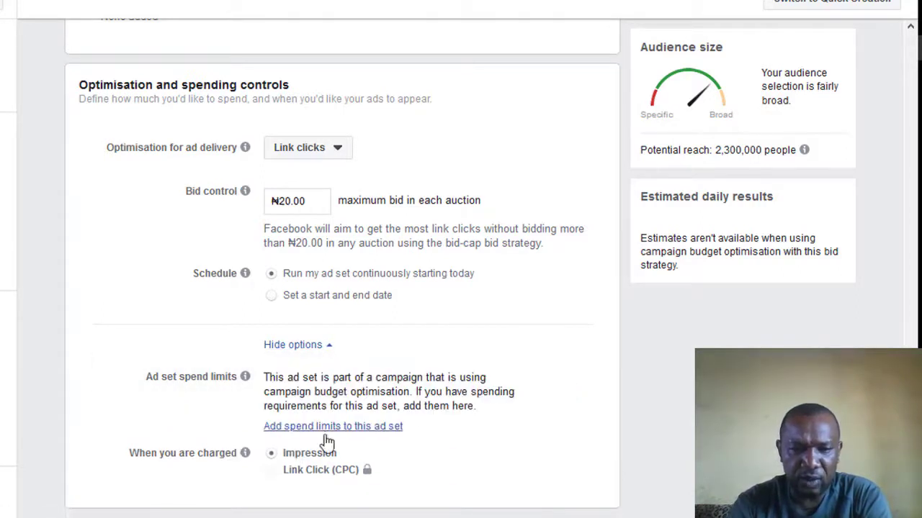
pyautogui.click(302, 427)
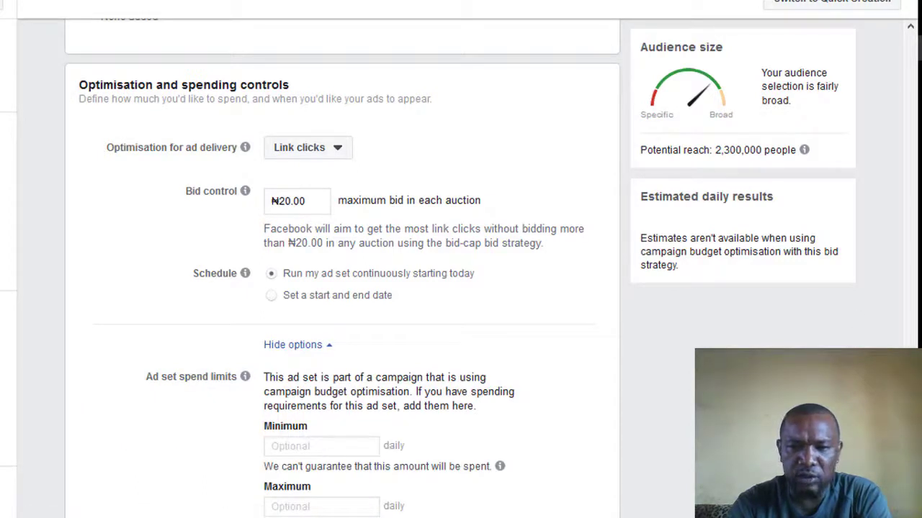
pyautogui.scroll(-2, 342, 288)
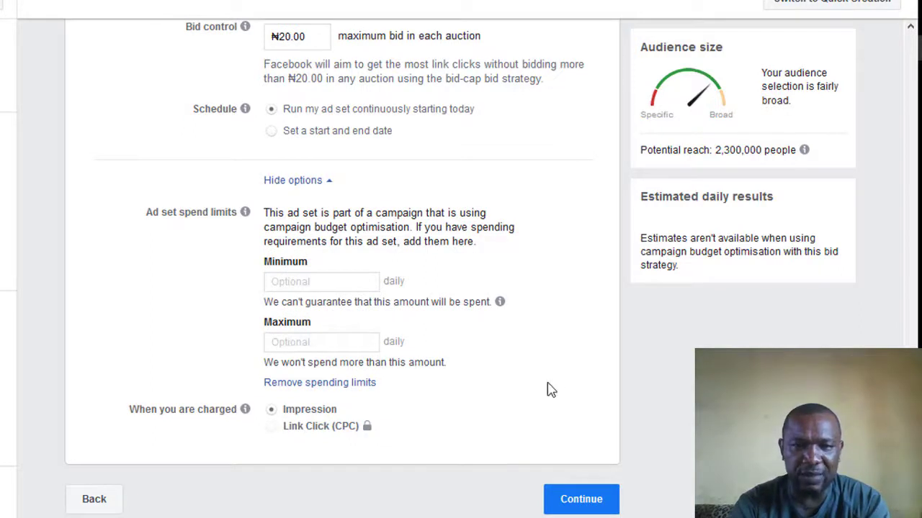
pyautogui.click(347, 283)
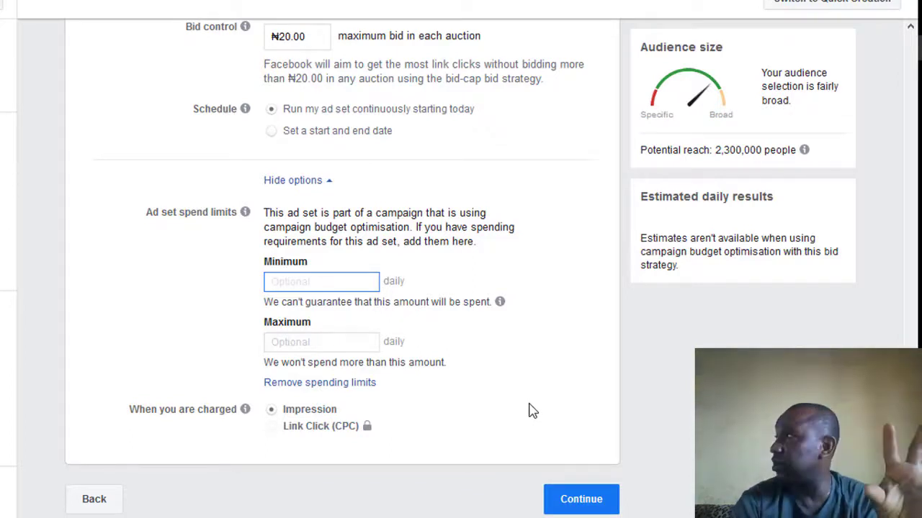
pyautogui.click(574, 499)
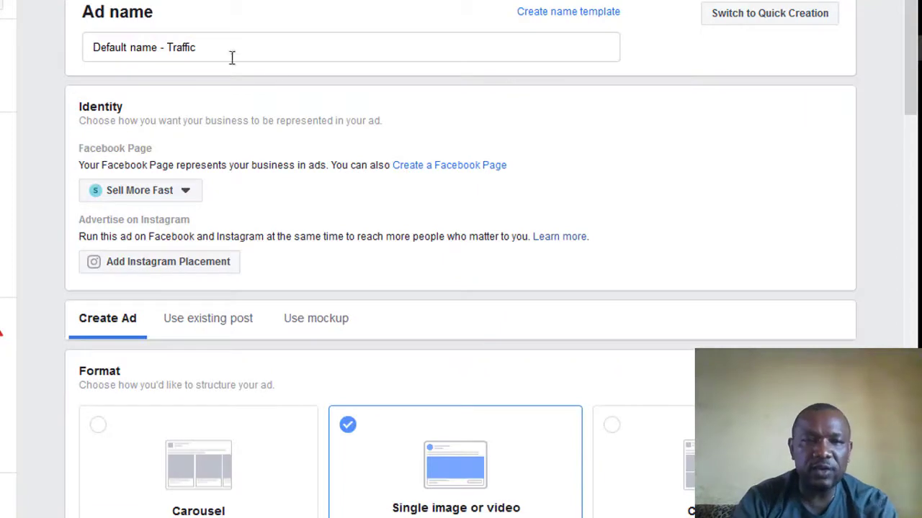
# Name the ad "Traffic - SMF1 - NG"
pyautogui.moveTo(218, 49); pyautogui.dragTo(90, 50)
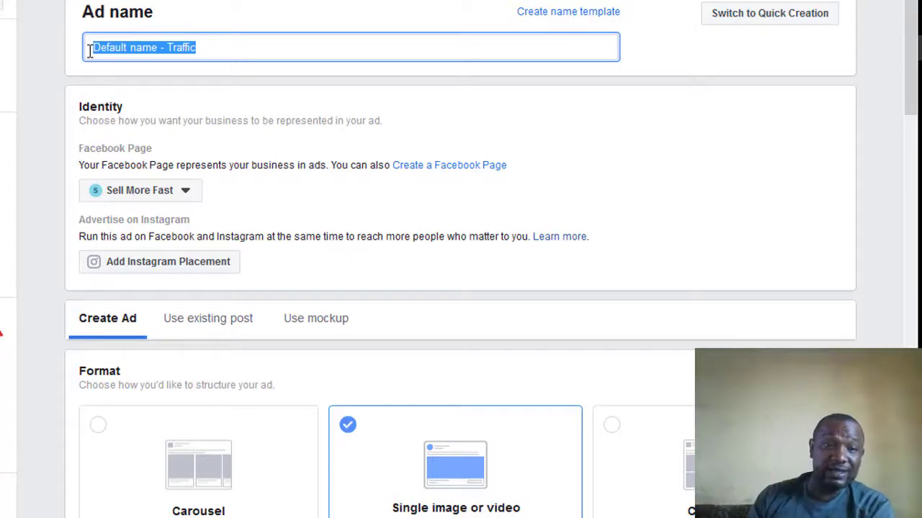
pyautogui.write('Traffic - SMF - NG')
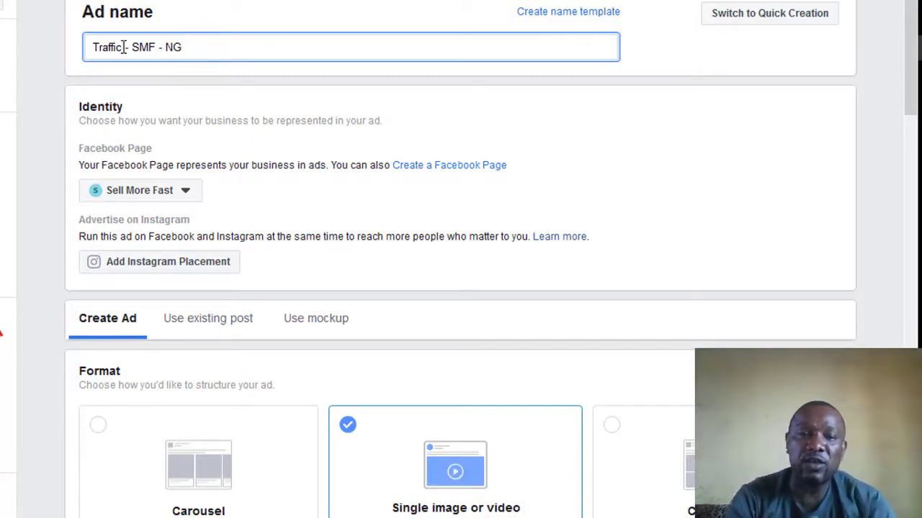
pyautogui.moveTo(123, 47); pyautogui.dragTo(94, 47)
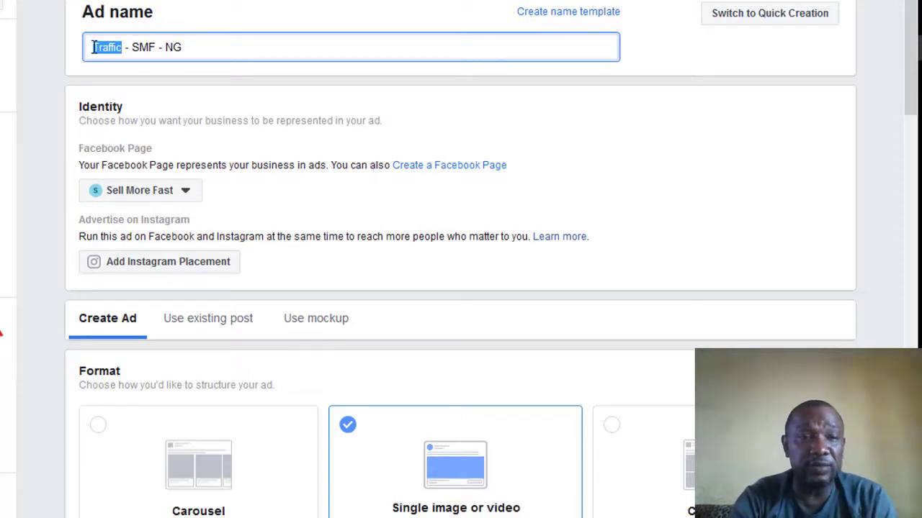
pyautogui.moveTo(157, 46)
pyautogui.mouseDown()
pyautogui.moveTo(131, 48)
pyautogui.moveTo(165, 48)
pyautogui.mouseUp()
pyautogui.click(180, 47)
pyautogui.click(157, 47)
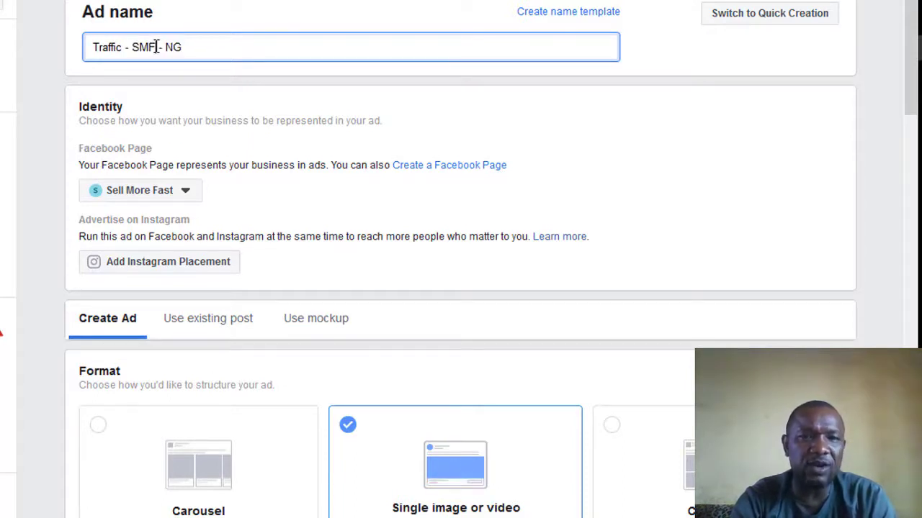
pyautogui.write('1')
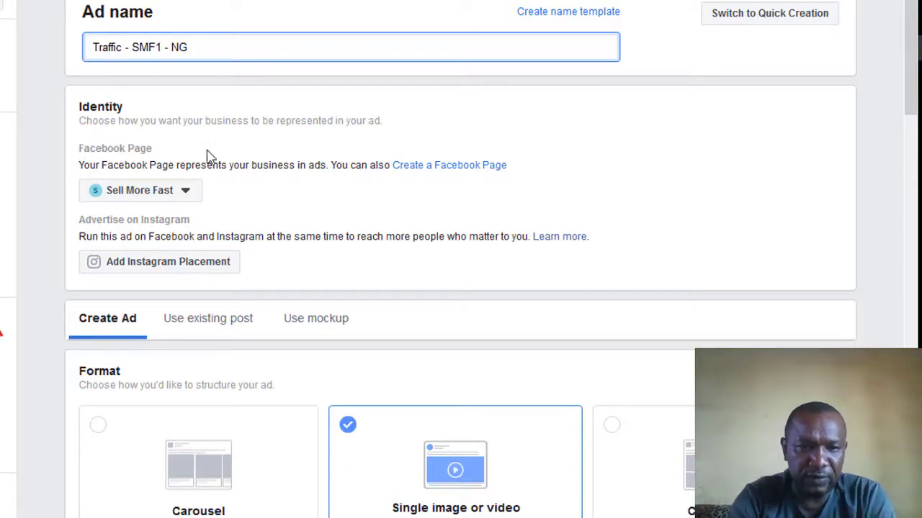
# Choose the Global Freelance Academy Facebook Page as the ad's identity
pyautogui.click(185, 191)
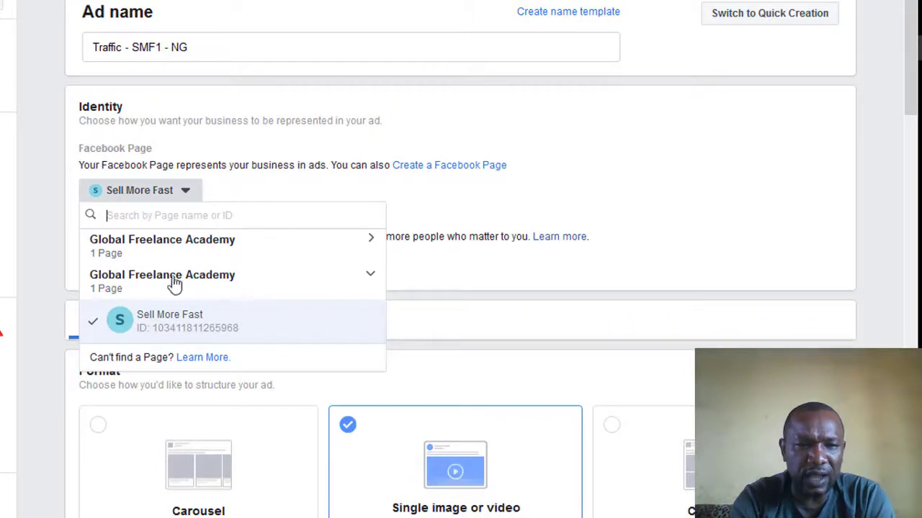
pyautogui.click(150, 250)
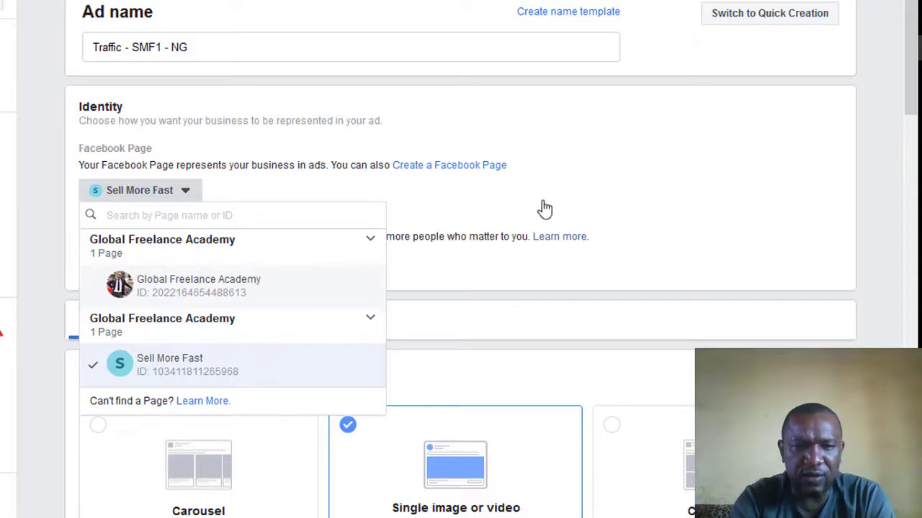
pyautogui.click(457, 199)
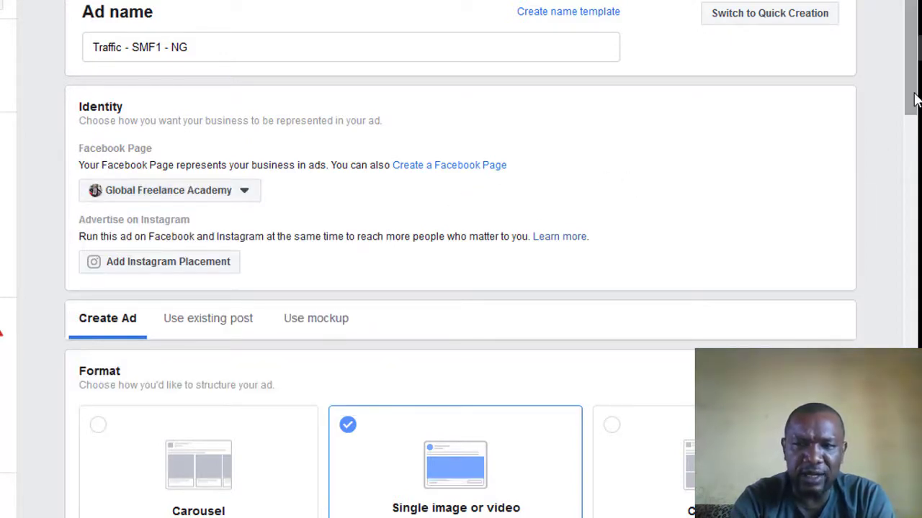
# Examine the ad's Format, Media and Text & links sections and show the choices for adding media
pyautogui.moveTo(912, 99); pyautogui.dragTo(915, 123)
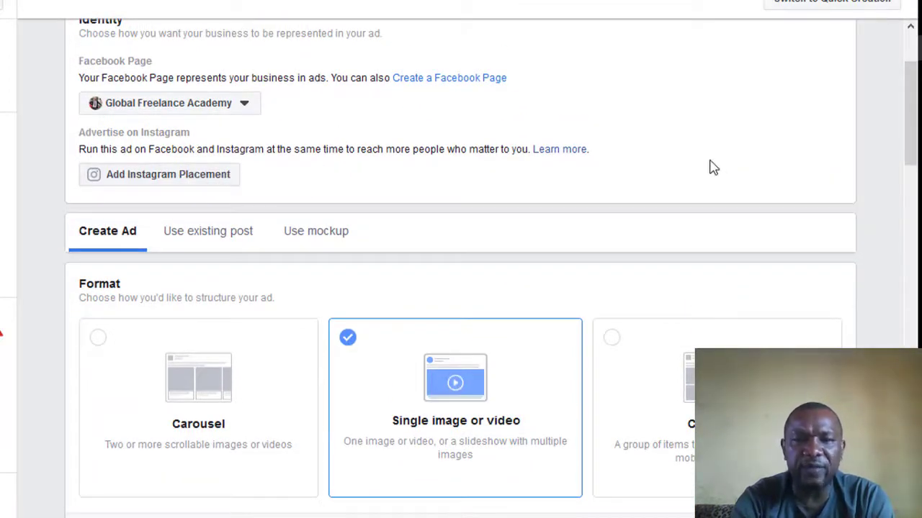
pyautogui.moveTo(909, 137); pyautogui.dragTo(909, 151)
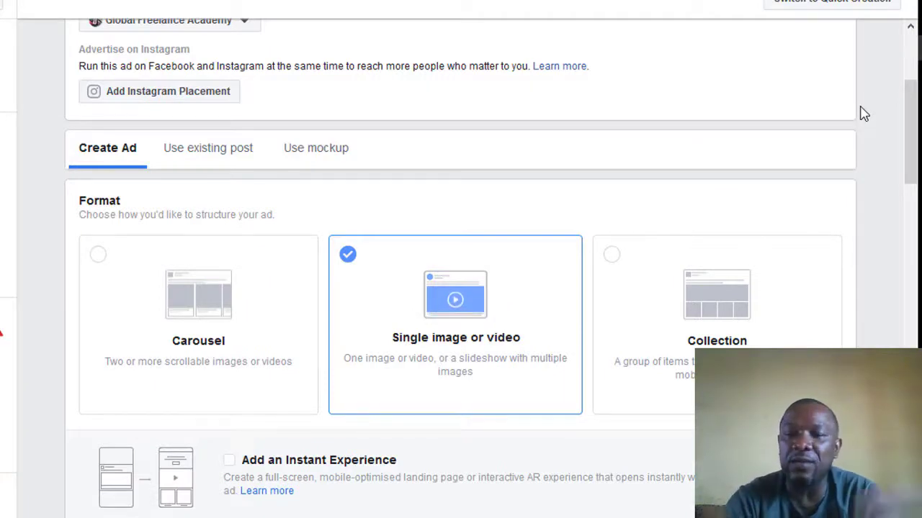
pyautogui.moveTo(907, 120); pyautogui.dragTo(914, 173)
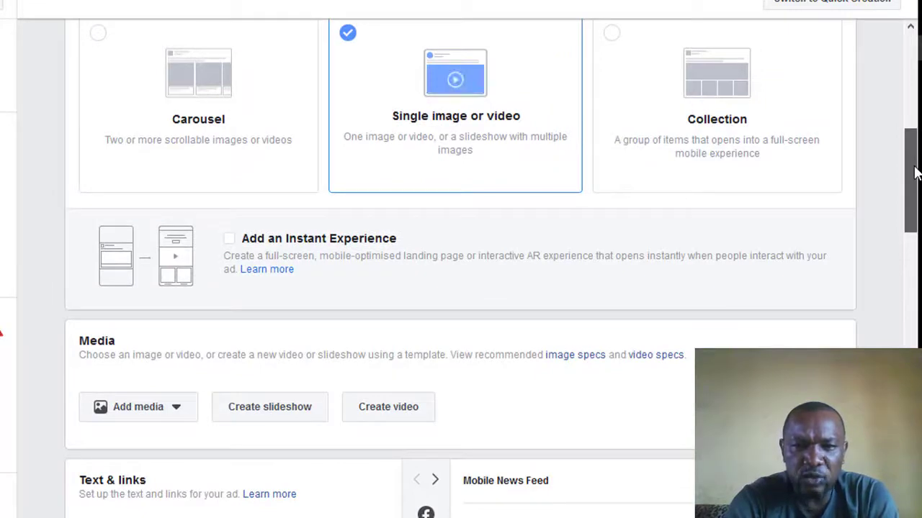
pyautogui.scroll(1, 914, 173)
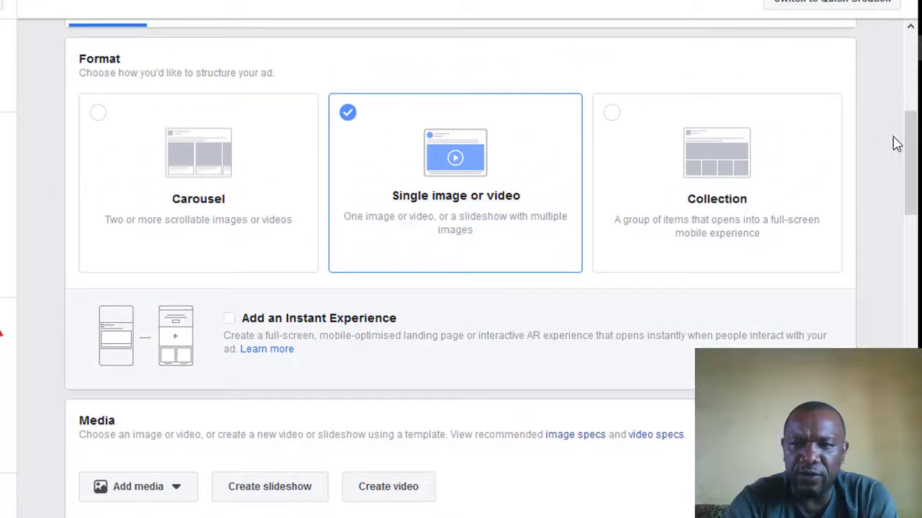
pyautogui.moveTo(908, 148); pyautogui.dragTo(914, 230)
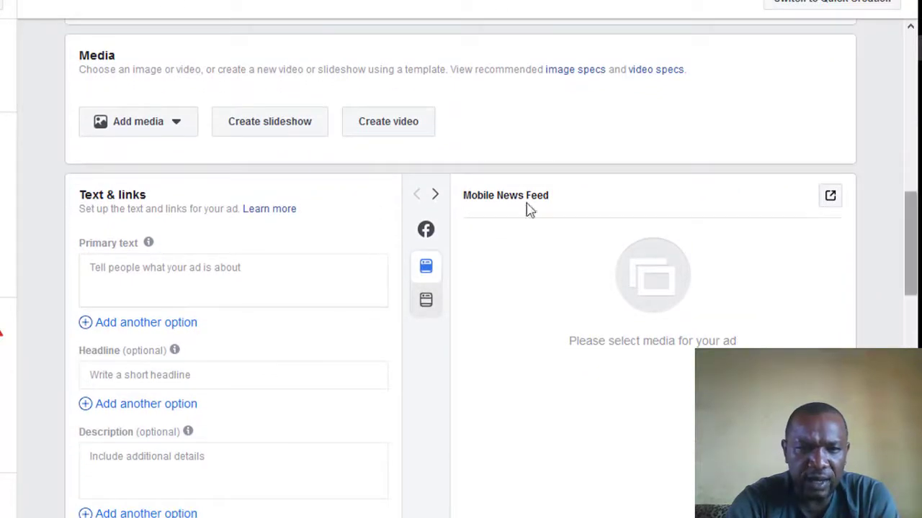
pyautogui.click(178, 127)
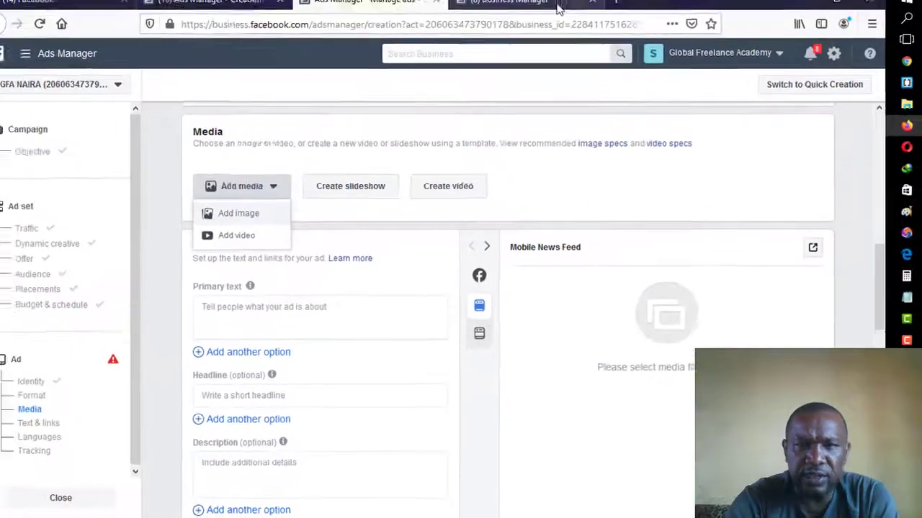
# Open pixabay.com in a new browser tab
pyautogui.click(615, 2)
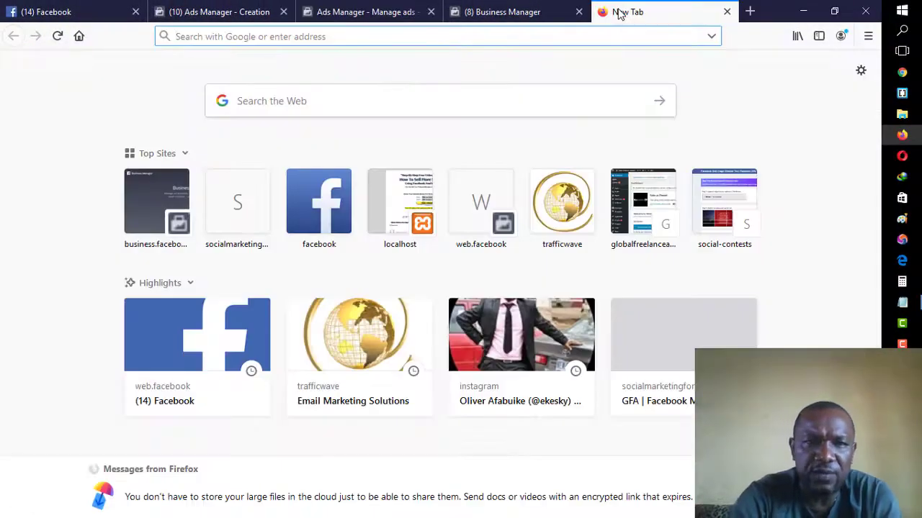
pyautogui.write('pixa')
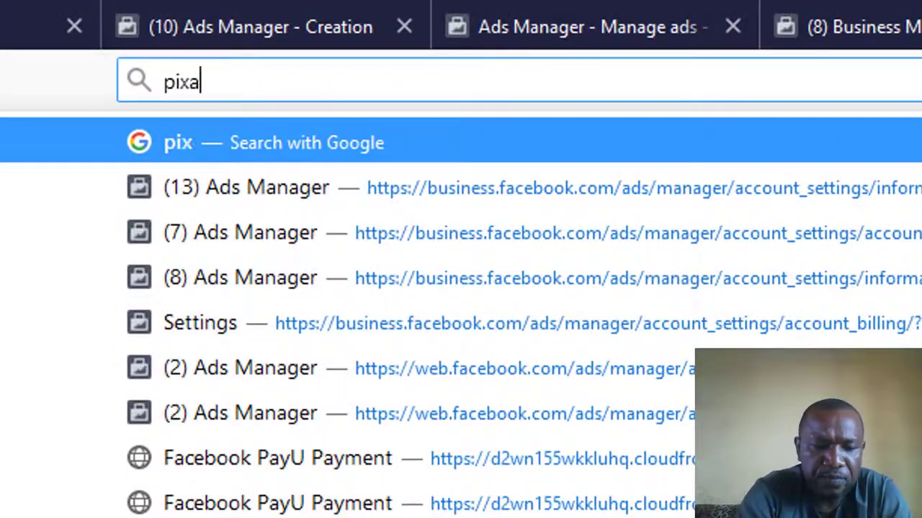
pyautogui.write('bay')
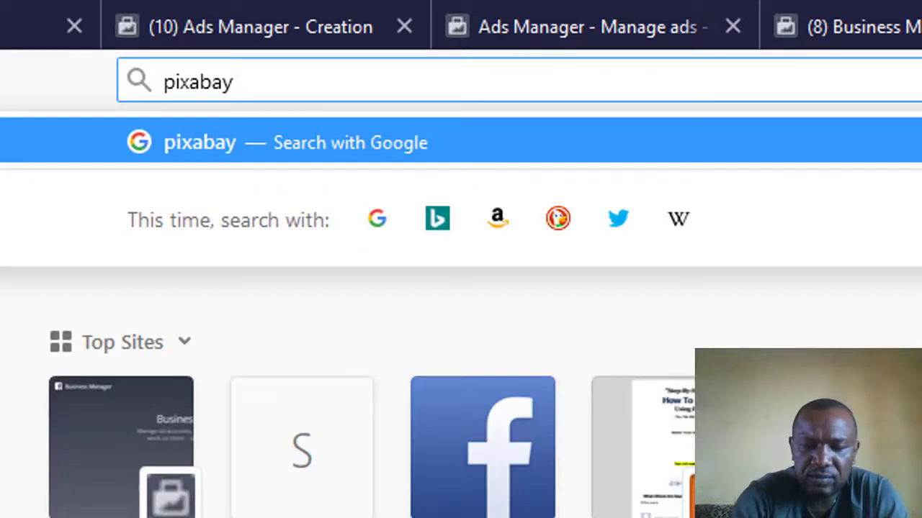
pyautogui.write('.com')
pyautogui.press('Return')
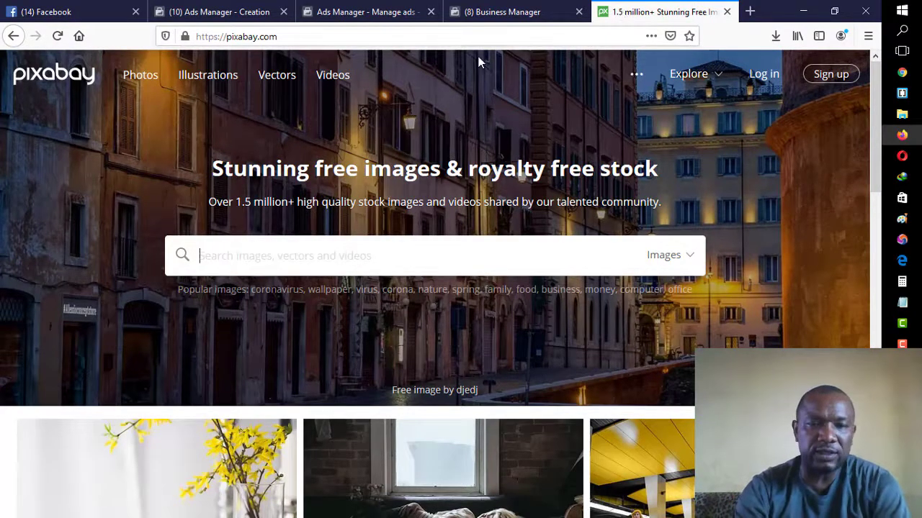
# Search Pixabay for "money" images and open the photo of coins and a potato balanced on a spoon over a calculator
pyautogui.write('money')
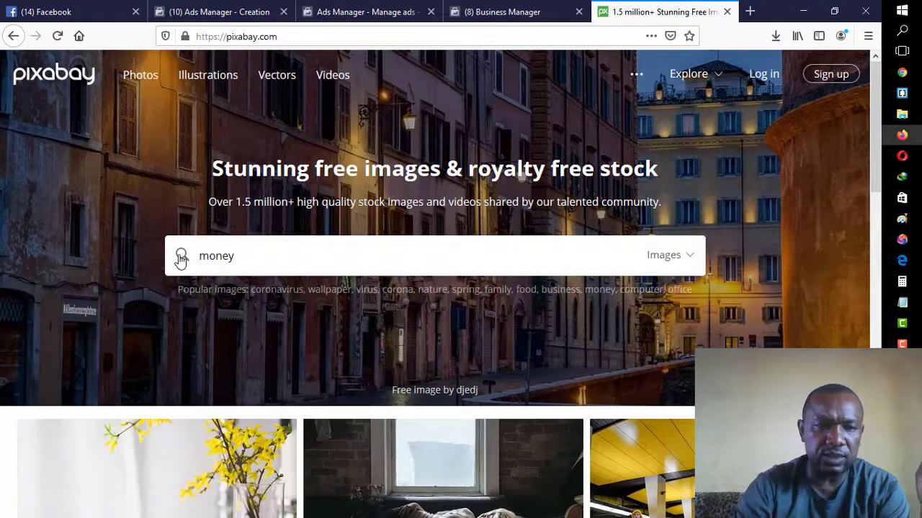
pyautogui.click(184, 256)
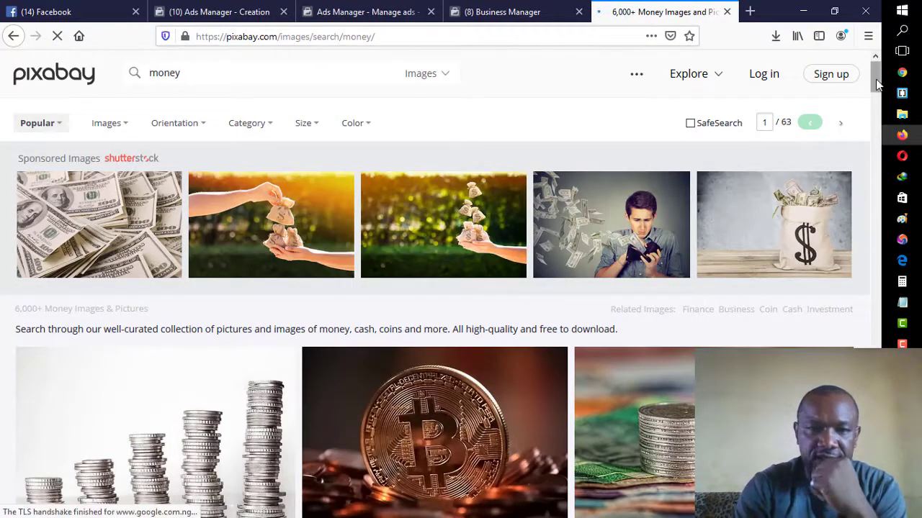
pyautogui.moveTo(877, 85); pyautogui.dragTo(881, 193)
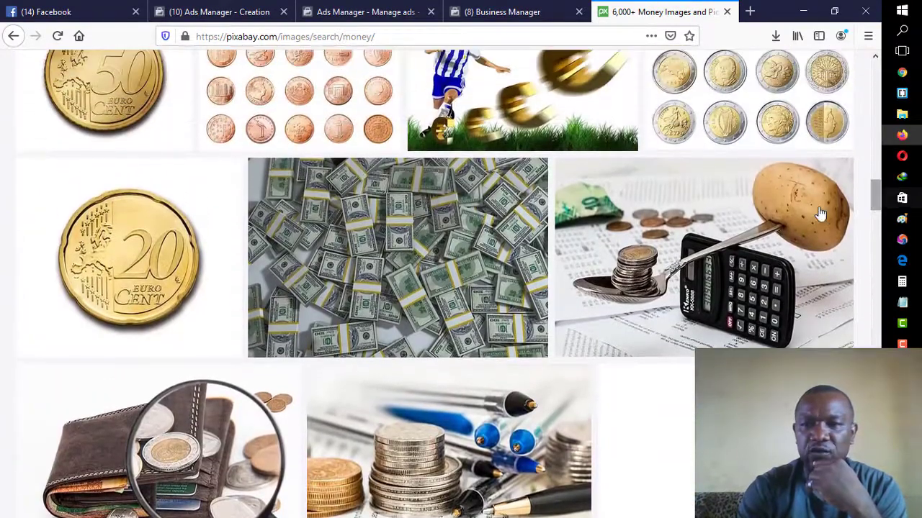
pyautogui.click(731, 221)
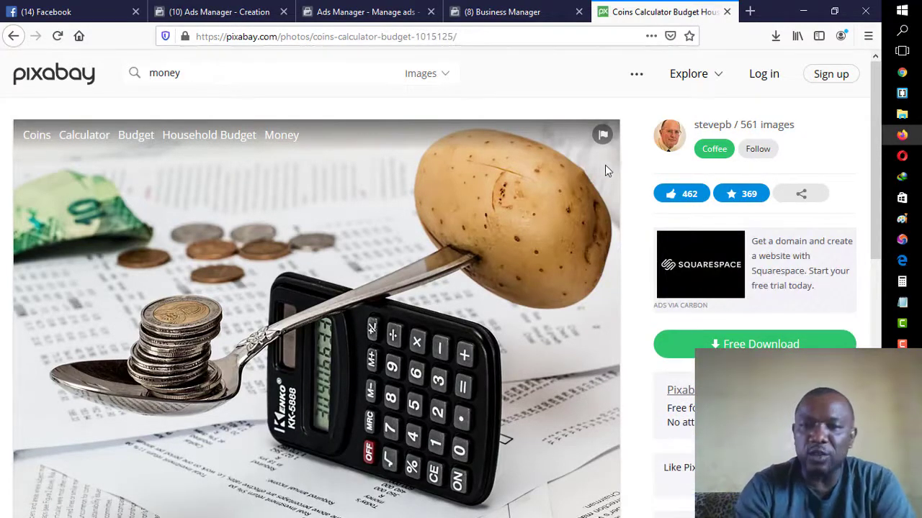
# Request the free 1920×1280 JPG download of the coins-and-calculator photo, complete the robot check, and close the download dialog
pyautogui.scroll(-1, 877, 176)
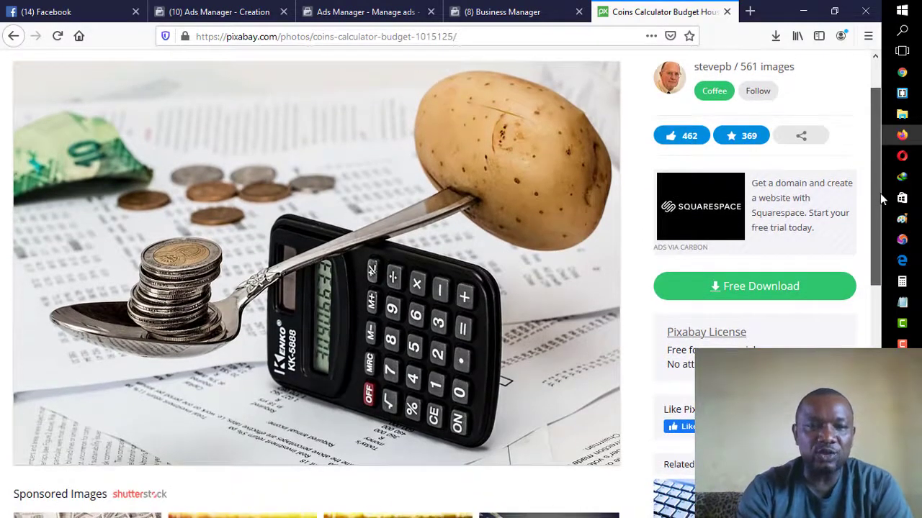
pyautogui.scroll(-1, 880, 193)
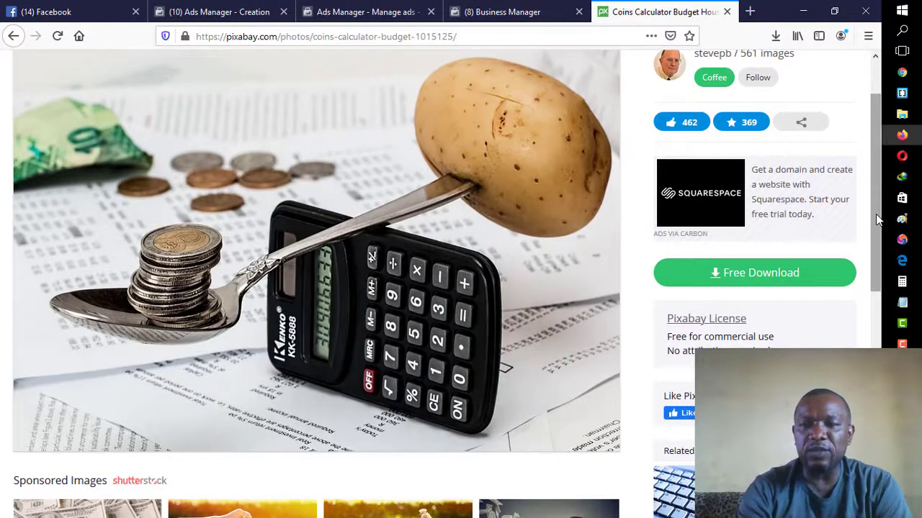
pyautogui.moveTo(875, 214); pyautogui.dragTo(878, 243)
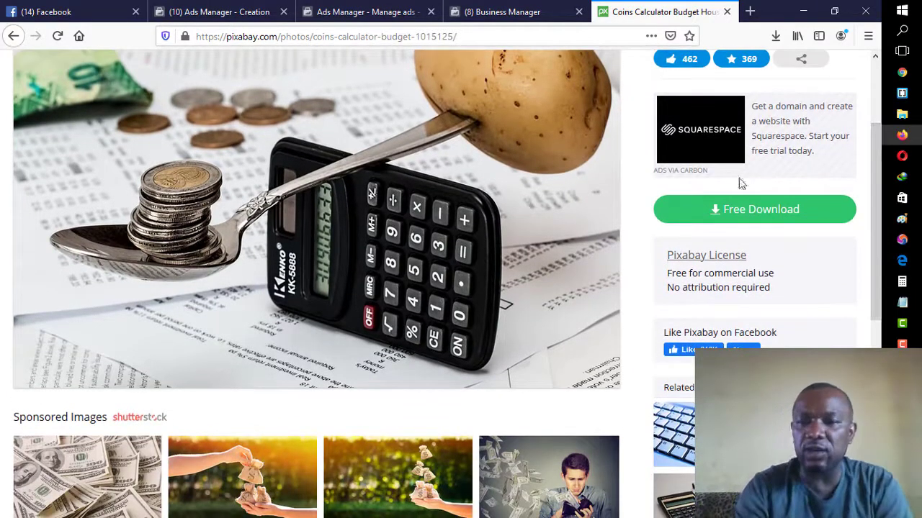
pyautogui.click(720, 210)
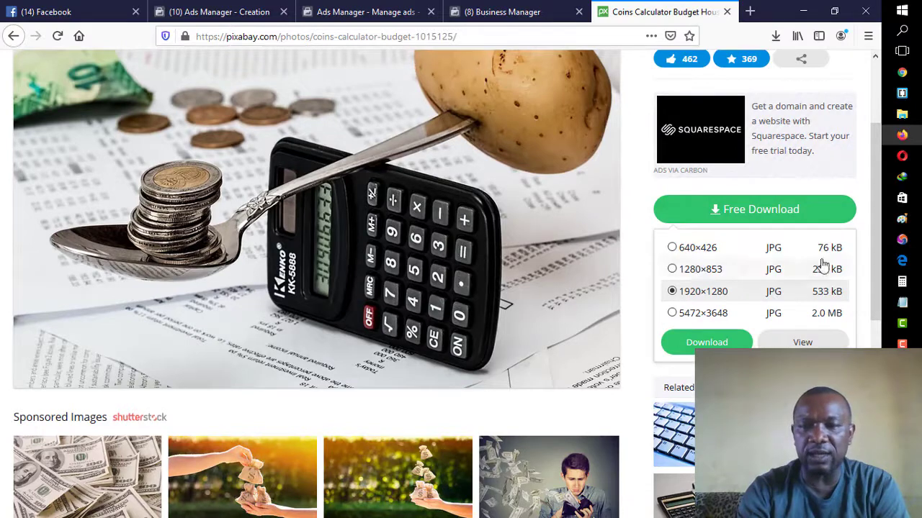
pyautogui.moveTo(872, 256); pyautogui.dragTo(877, 301)
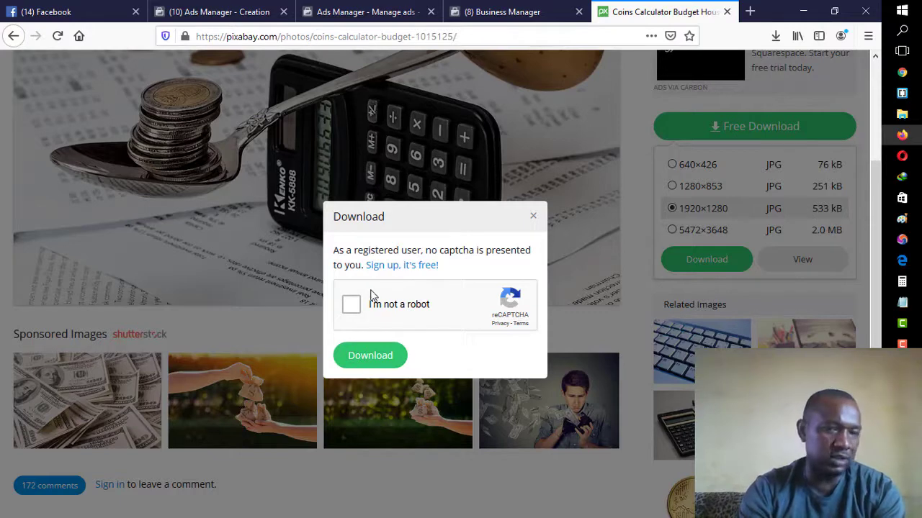
pyautogui.click(347, 308)
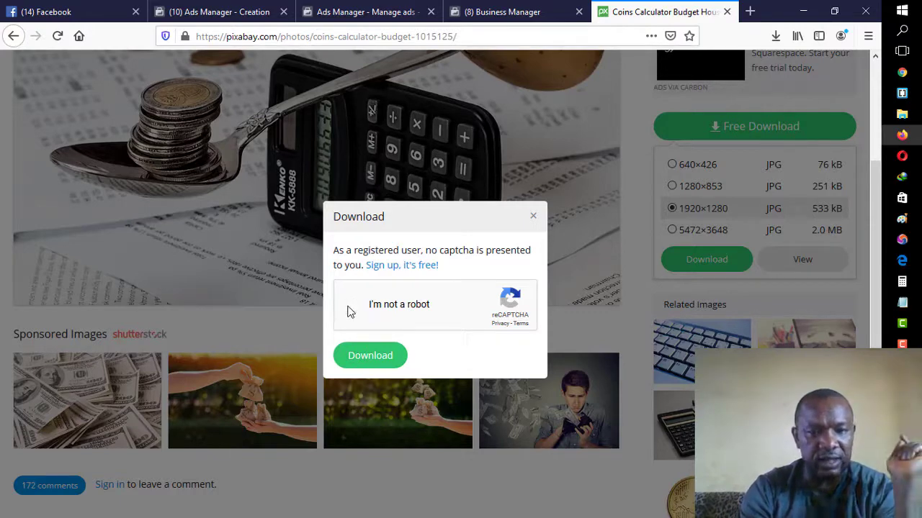
pyautogui.click(368, 358)
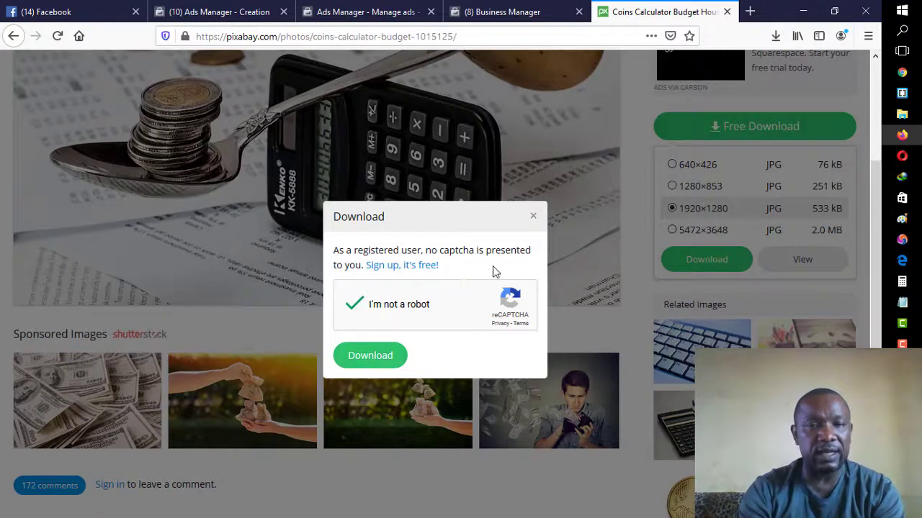
pyautogui.click(533, 216)
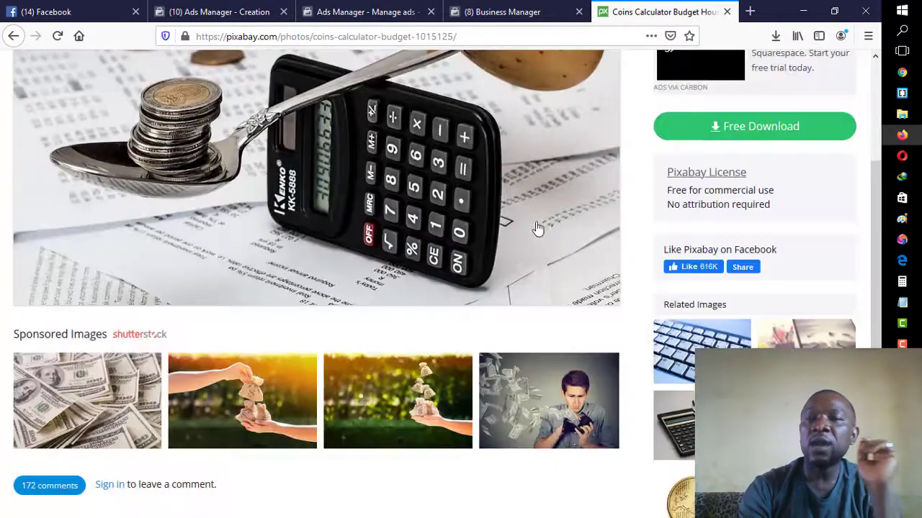
# Check the browser's recent downloads and the desktop for the saved coins-and-calculator photo, and return to the browser
pyautogui.click(775, 36)
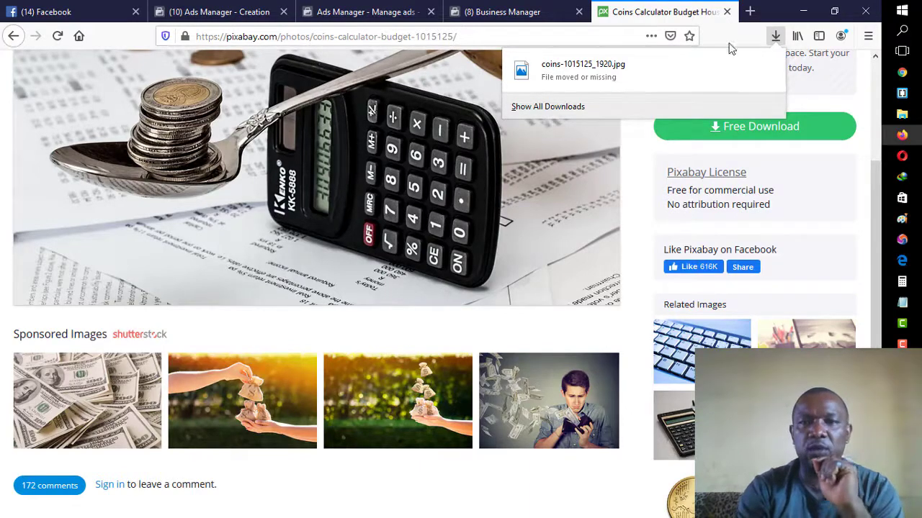
pyautogui.click(805, 9)
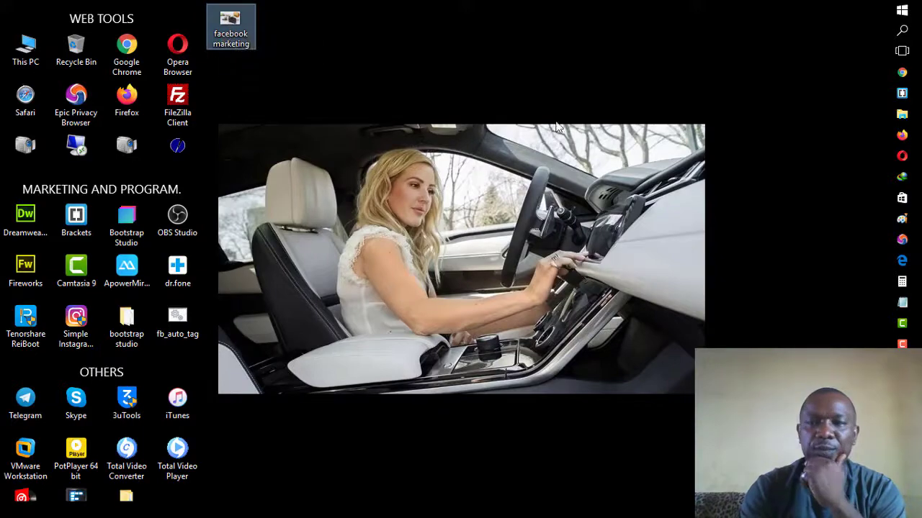
pyautogui.click(902, 134)
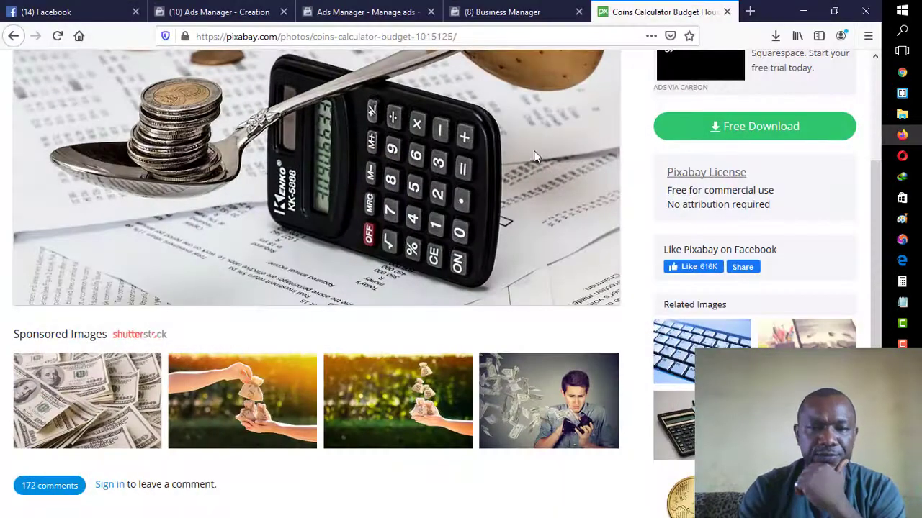
# Back in Ads Manager, add an image to the ad's media by uploading "facebook marketing" from the Desktop folder
pyautogui.click(317, 10)
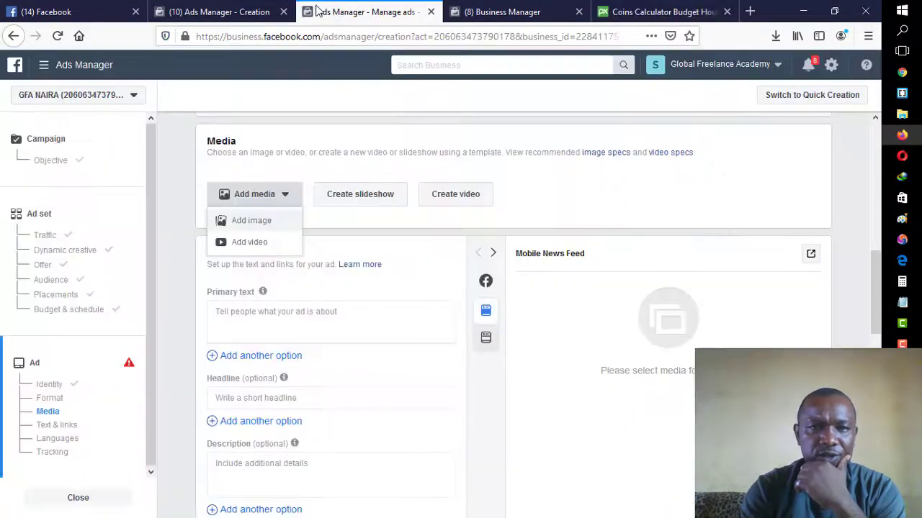
pyautogui.click(250, 225)
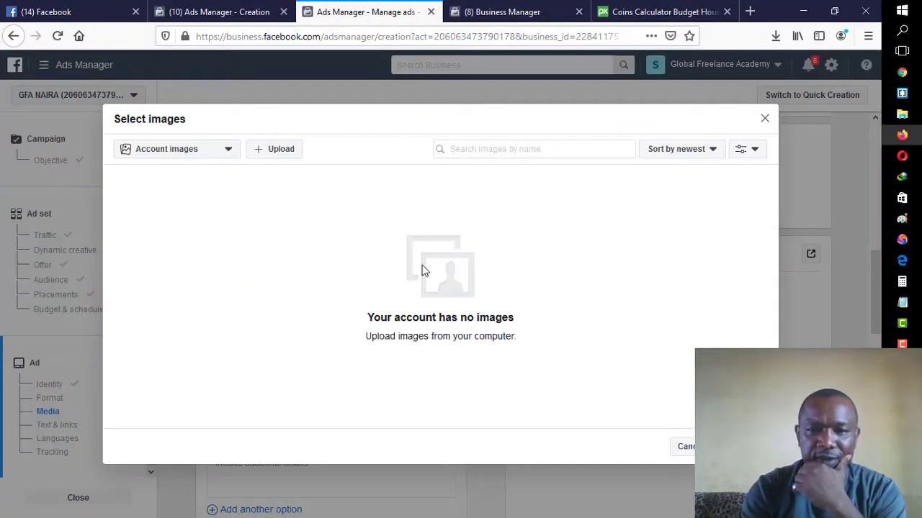
pyautogui.click(230, 154)
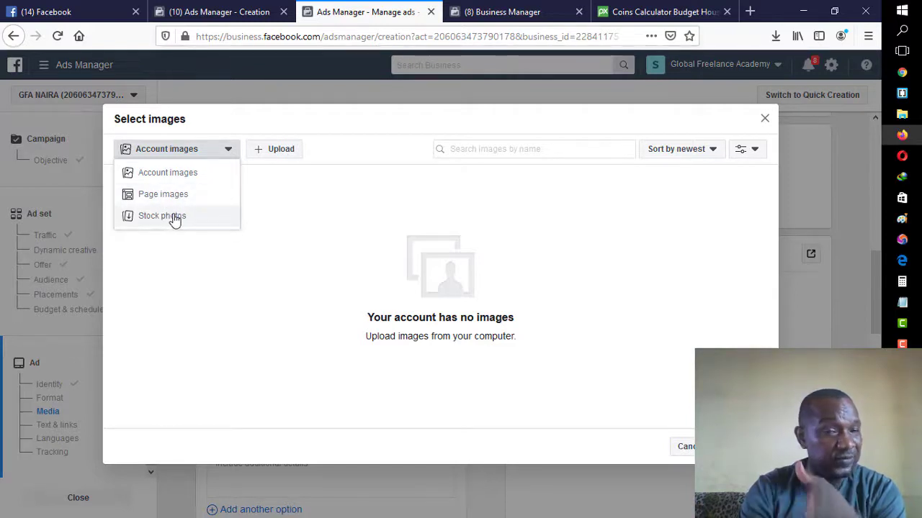
pyautogui.click(276, 150)
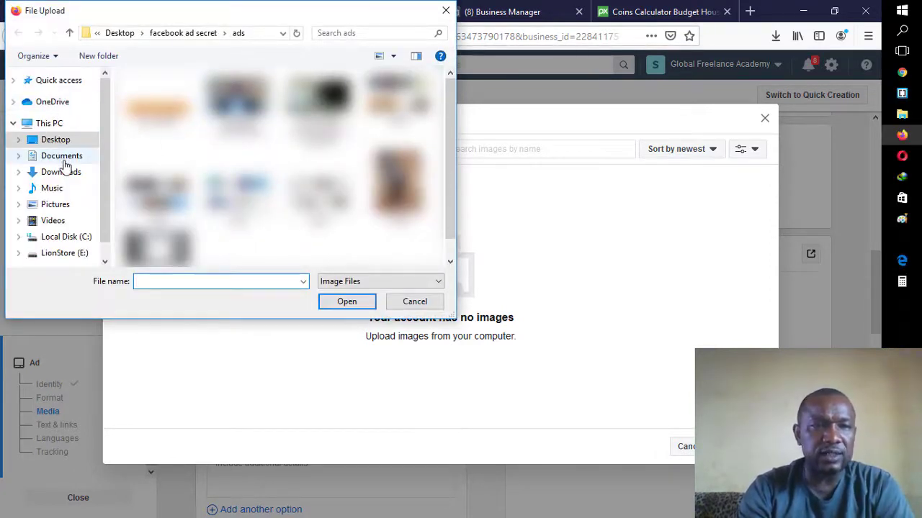
pyautogui.click(58, 141)
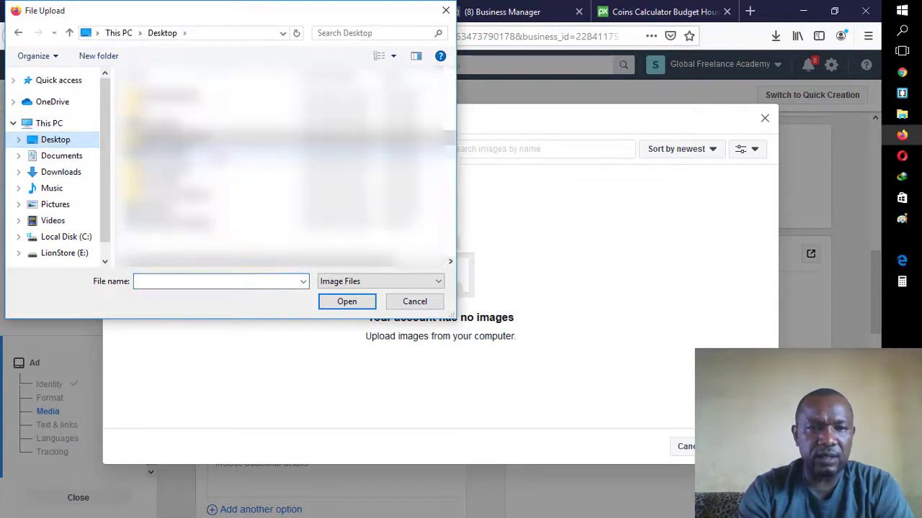
pyautogui.click(176, 136)
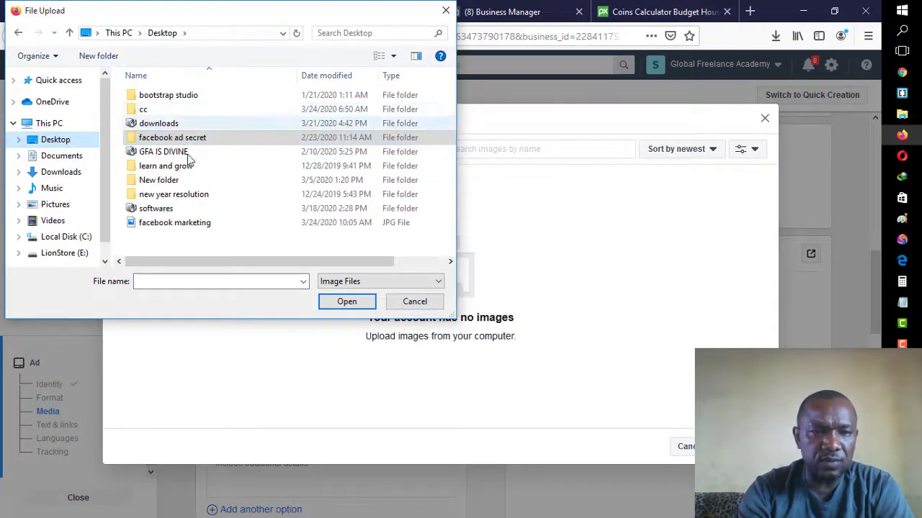
pyautogui.doubleClick(189, 223)
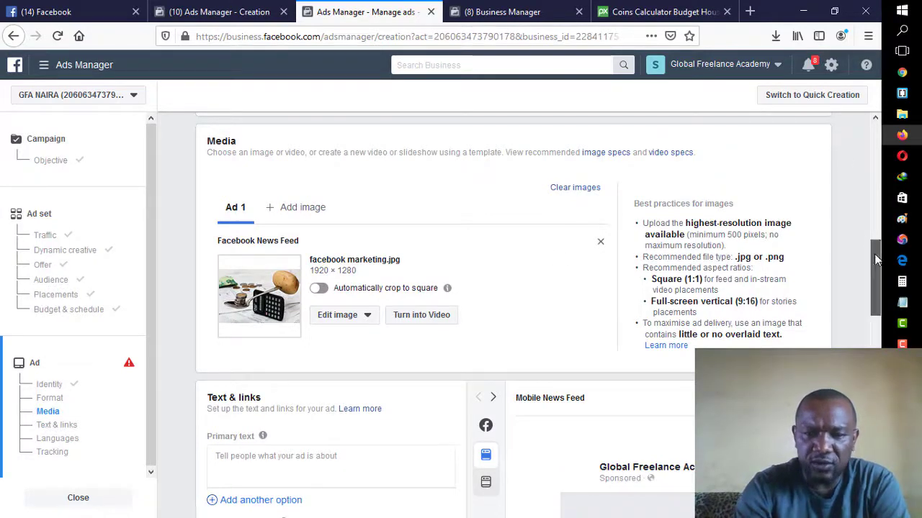
# Examine the Primary text, Headline and Description fields in the ad's Text & links section
pyautogui.moveTo(873, 254); pyautogui.dragTo(880, 301)
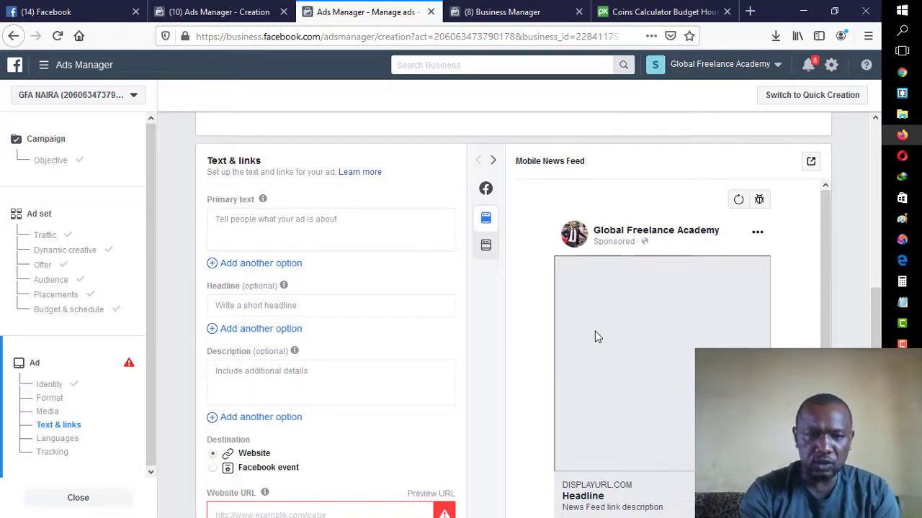
pyautogui.click(332, 227)
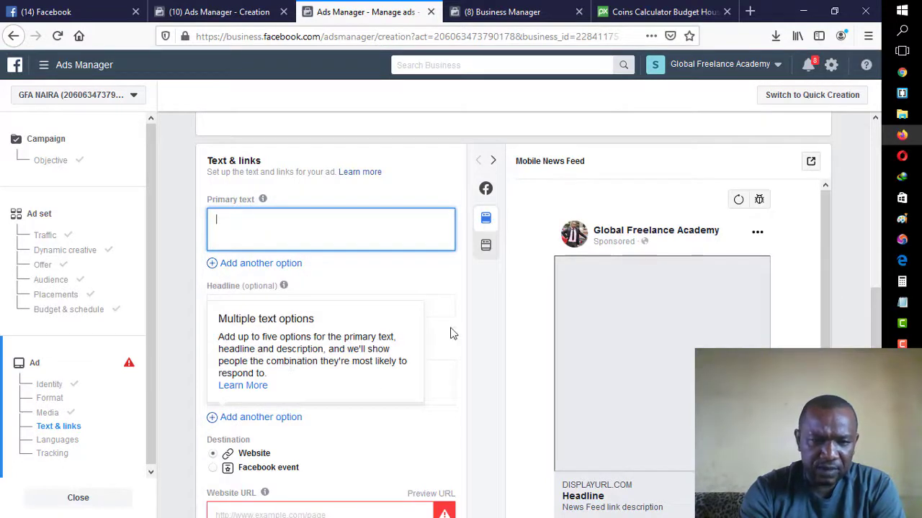
pyautogui.click(472, 313)
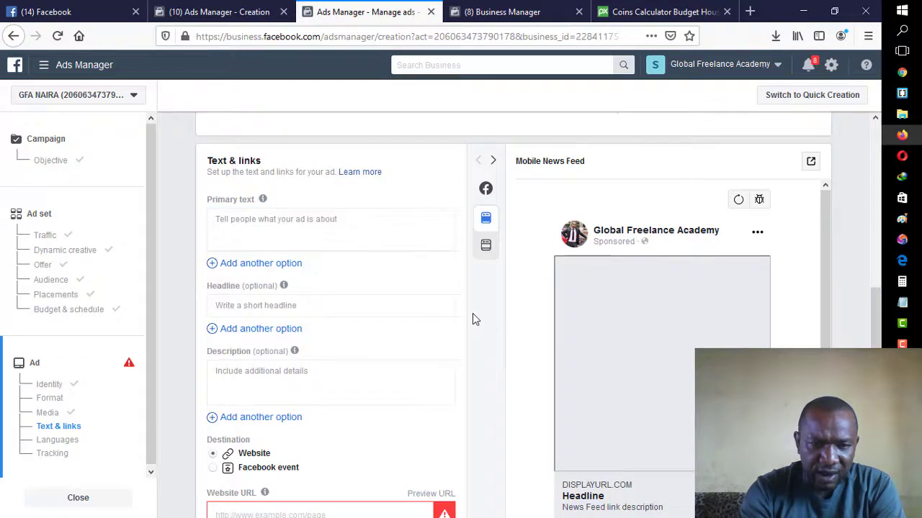
pyautogui.click(254, 302)
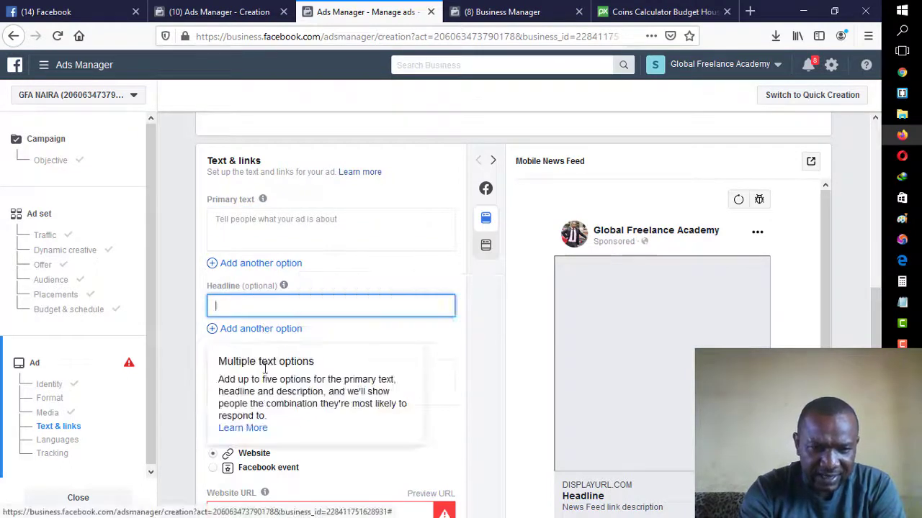
pyautogui.click(514, 320)
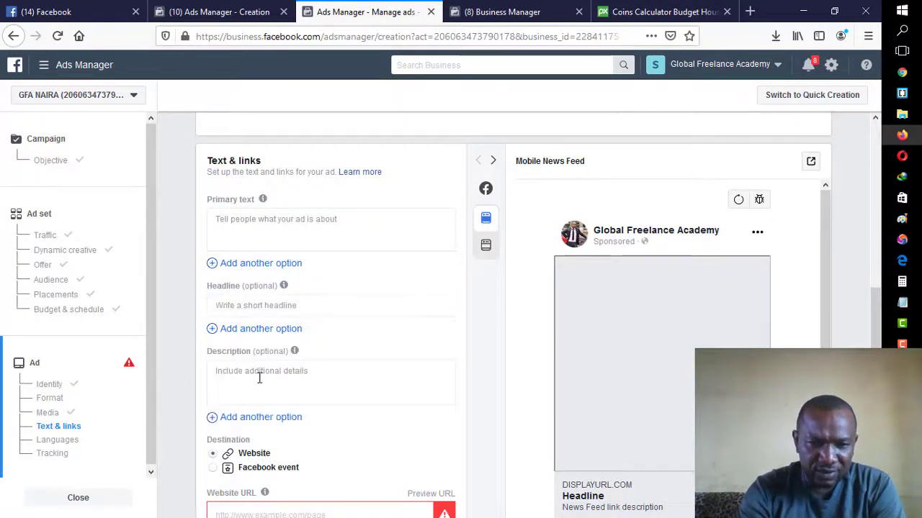
pyautogui.click(259, 377)
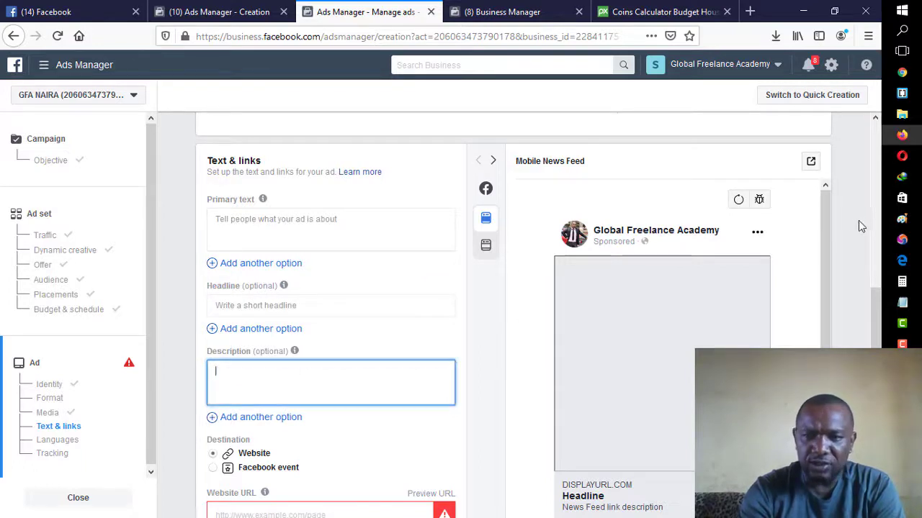
pyautogui.moveTo(874, 297); pyautogui.dragTo(877, 300)
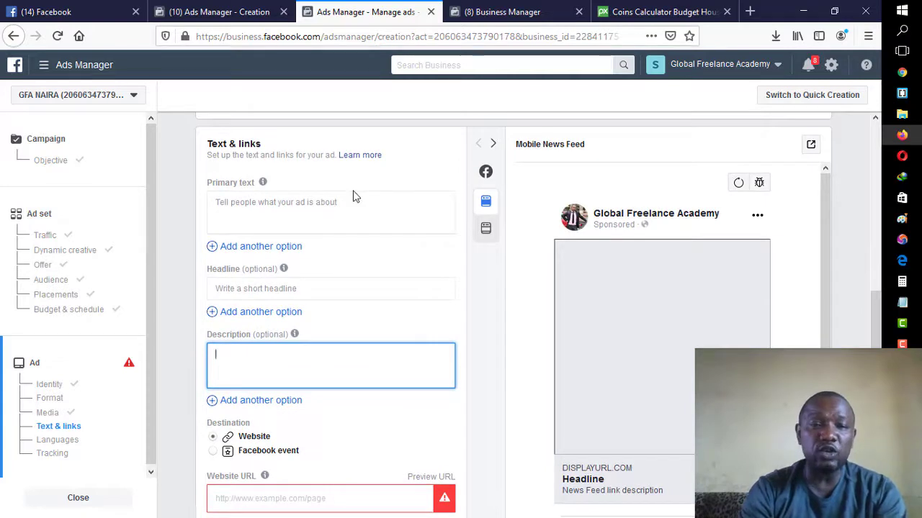
# Enter "he;llo" as the ad's primary text
pyautogui.click(297, 208)
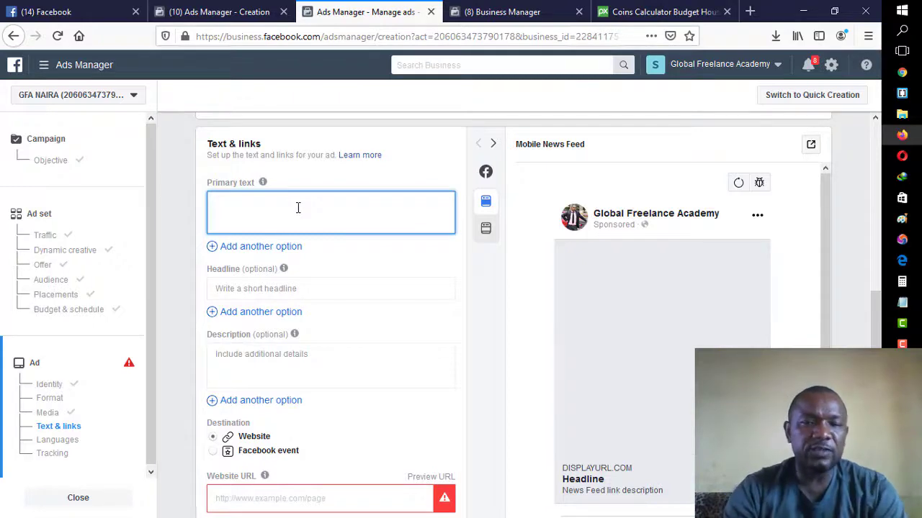
pyautogui.scroll(2, 297, 208)
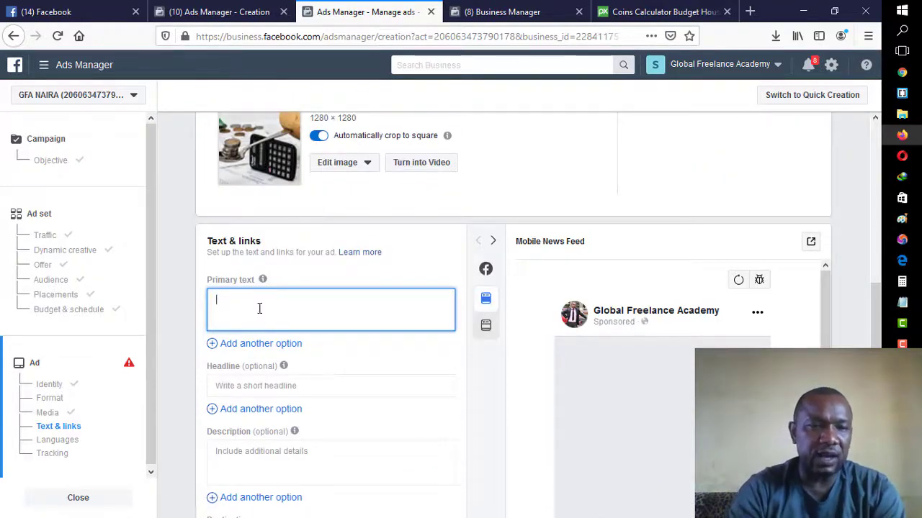
pyautogui.write('he')
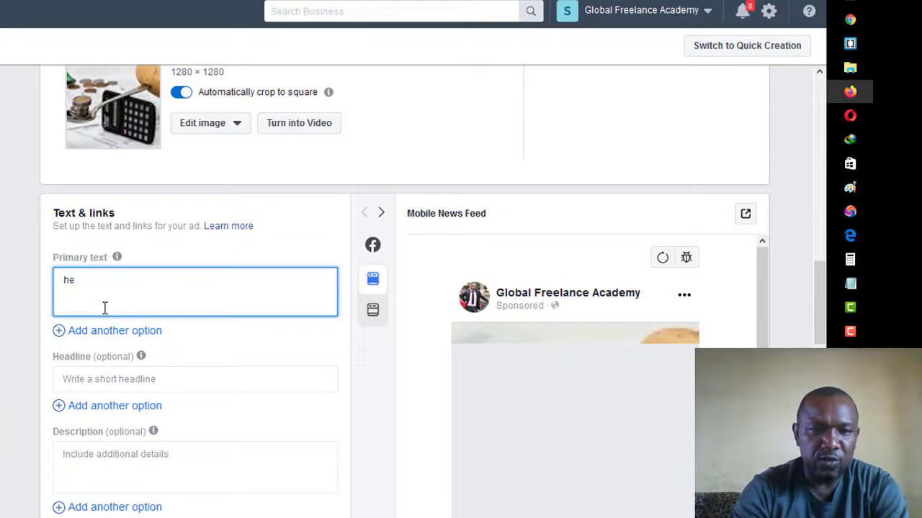
pyautogui.write(';llo')
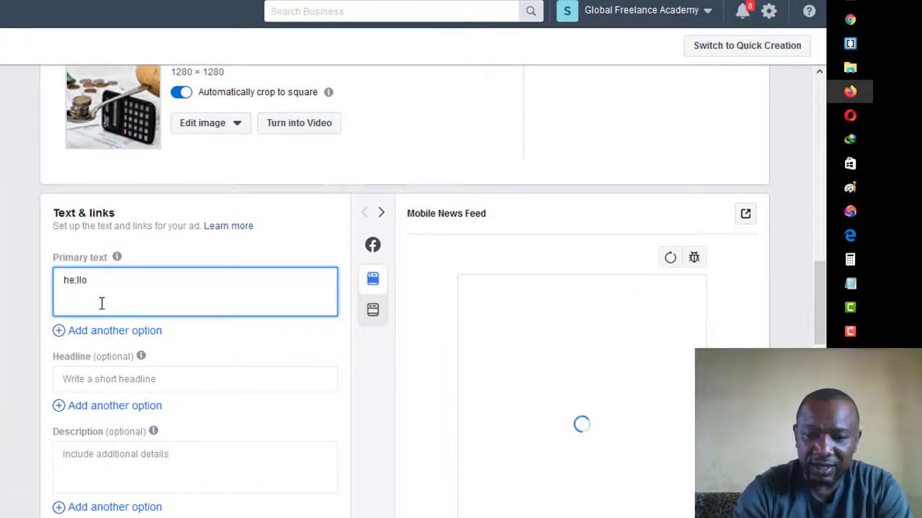
# Set the ad's headline to "smile" and its description to "am her"
pyautogui.click(105, 380)
pyautogui.write('s')
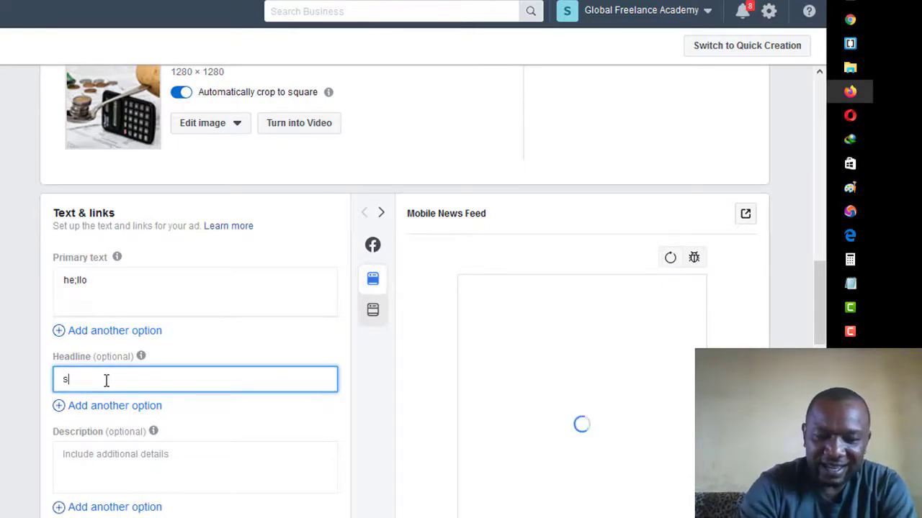
pyautogui.write('mile')
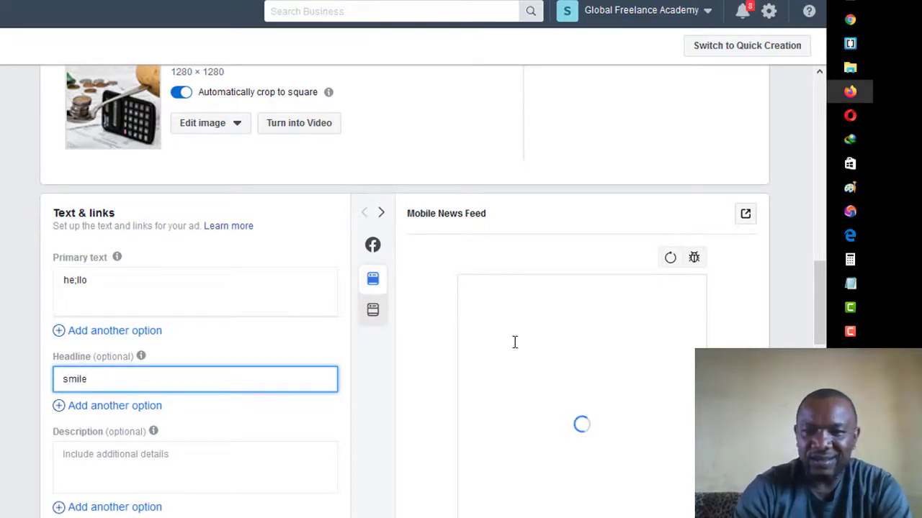
pyautogui.moveTo(820, 310)
pyautogui.mouseDown()
pyautogui.moveTo(825, 342)
pyautogui.moveTo(824, 325)
pyautogui.mouseUp()
pyautogui.click(152, 320)
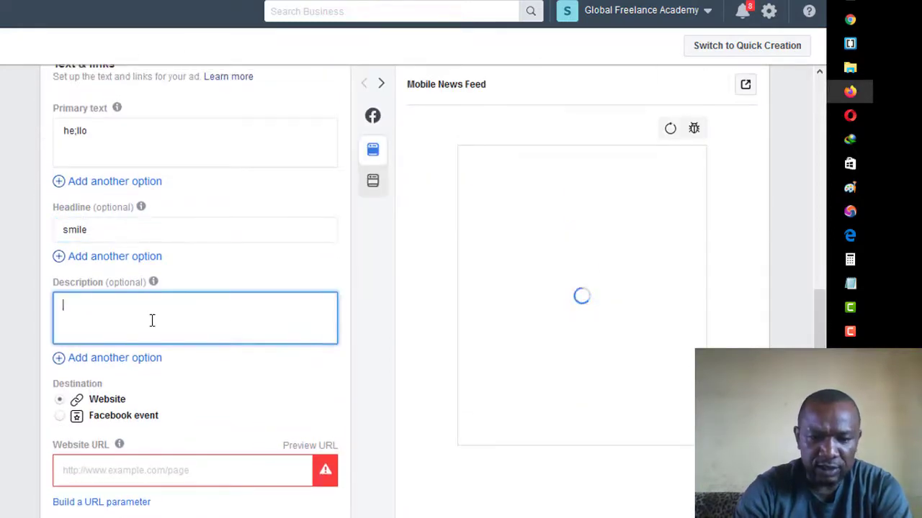
pyautogui.write('am her')
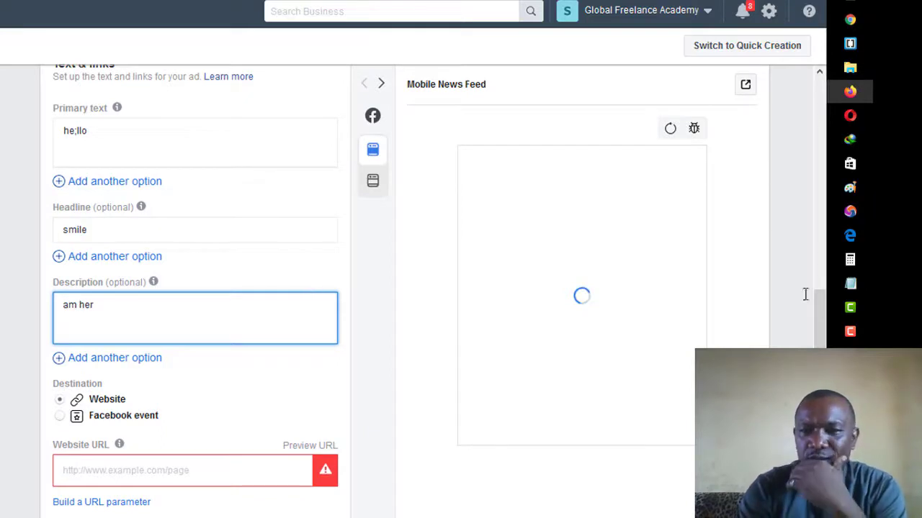
pyautogui.scroll(3, 819, 310)
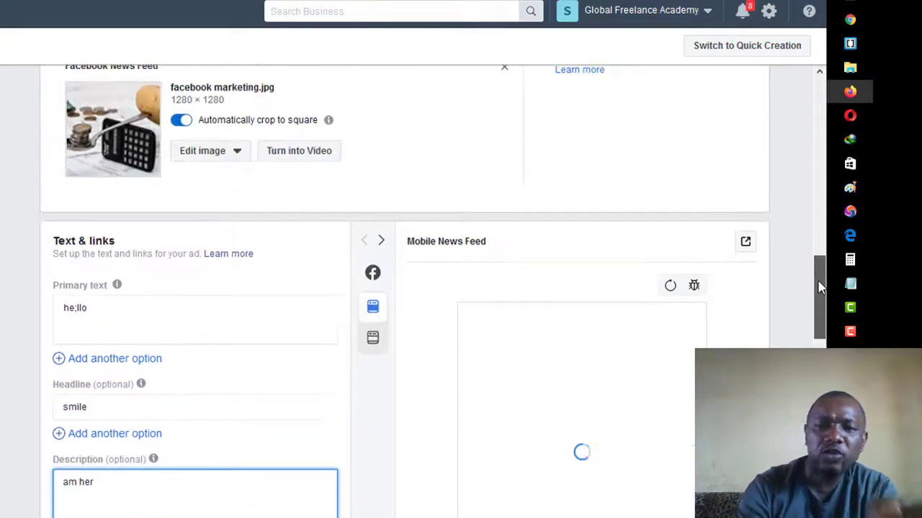
pyautogui.scroll(-1, 822, 299)
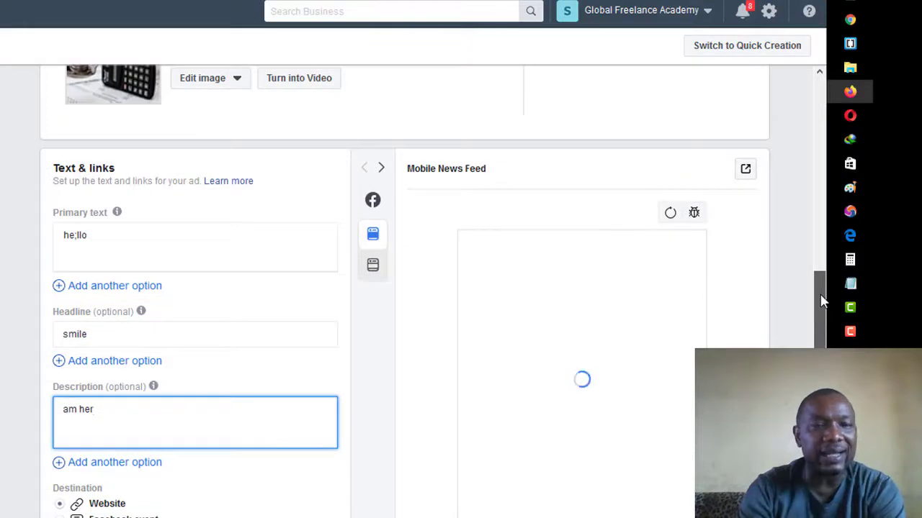
pyautogui.scroll(-1, 822, 301)
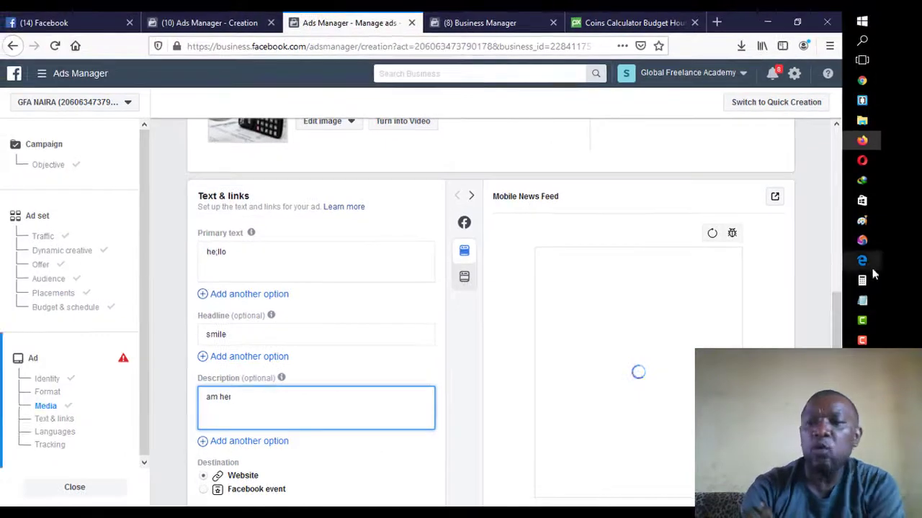
pyautogui.click(863, 302)
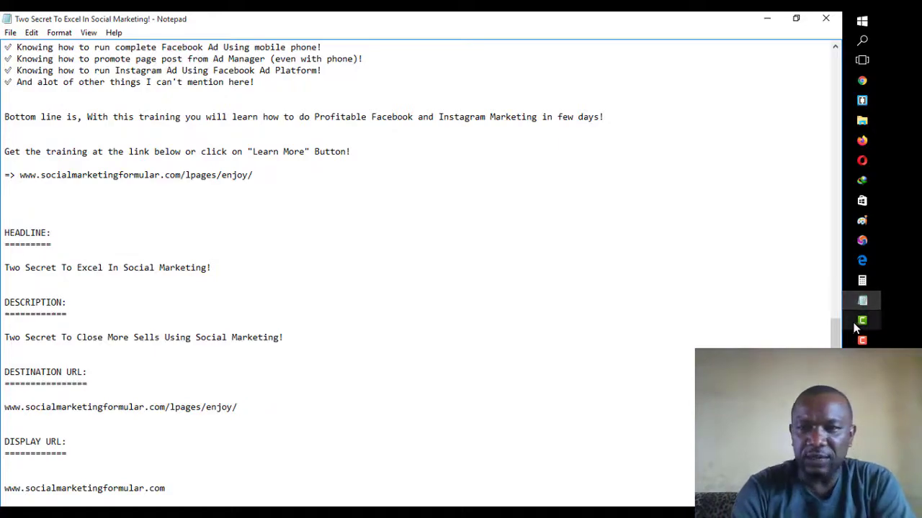
pyautogui.scroll(7, 835, 202)
pyautogui.scroll(13, 835, 201)
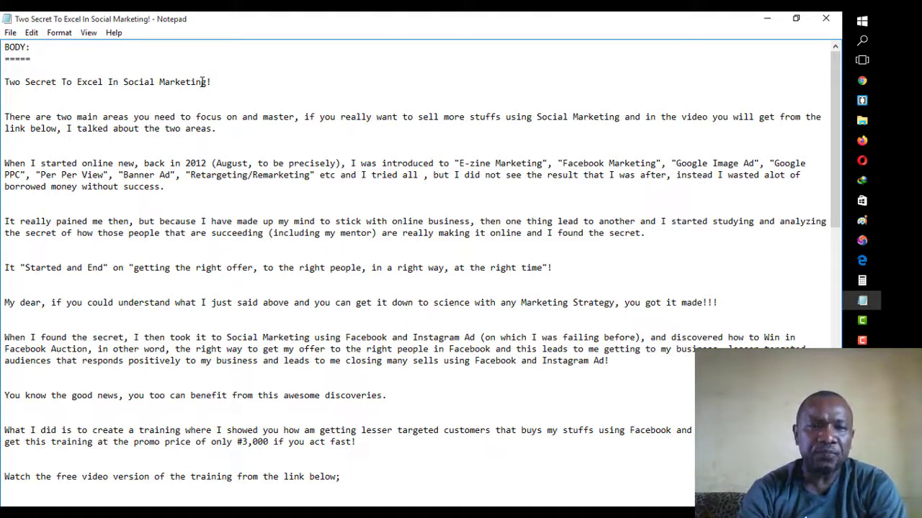
pyautogui.moveTo(212, 81); pyautogui.dragTo(270, 357)
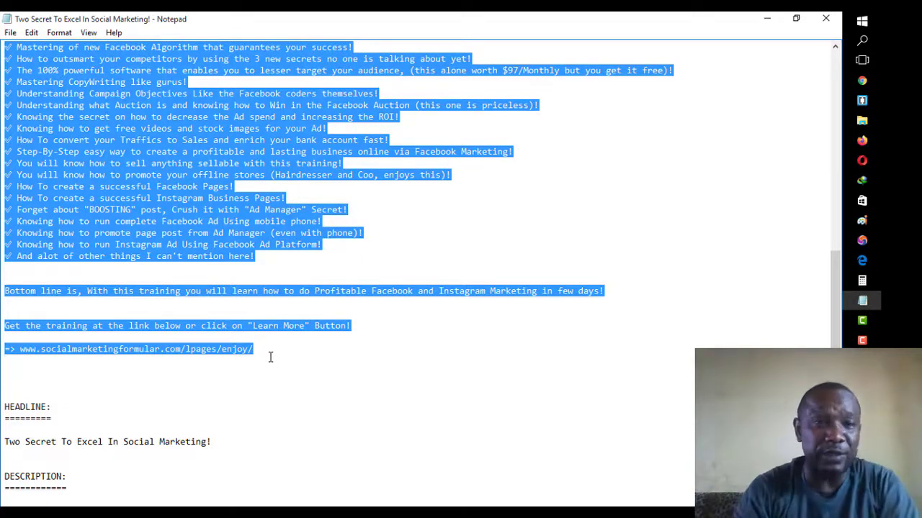
pyautogui.click(766, 19)
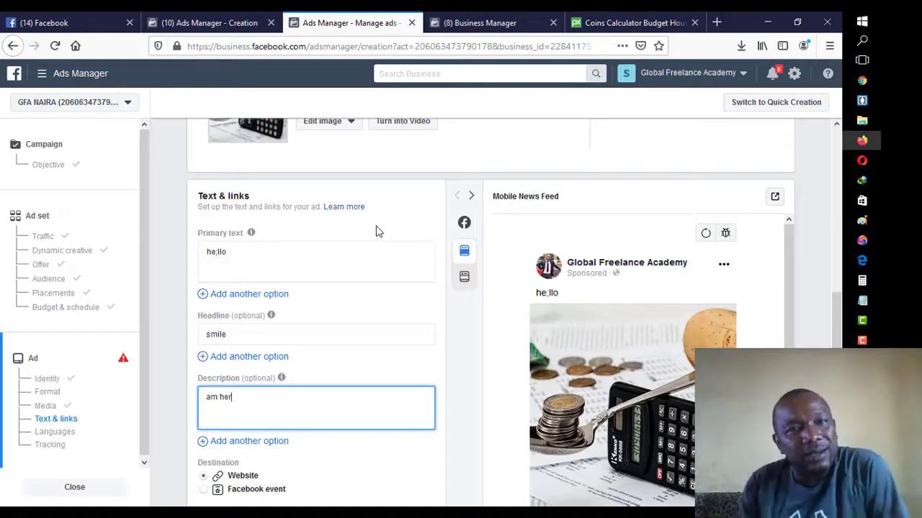
# Replace the ad's primary text "he;llo" with the BODY copy copied from Notepad
pyautogui.click(254, 256)
pyautogui.moveTo(254, 256); pyautogui.dragTo(191, 257)
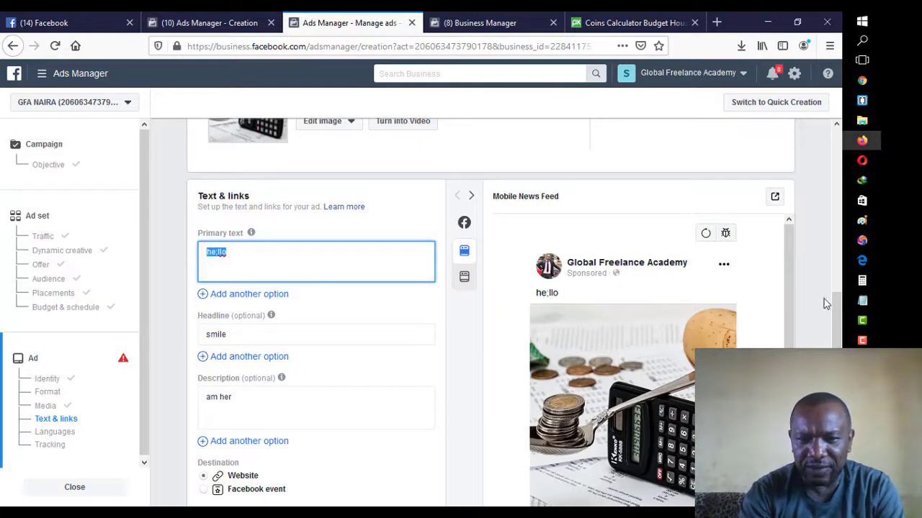
pyautogui.scroll(-3, 838, 339)
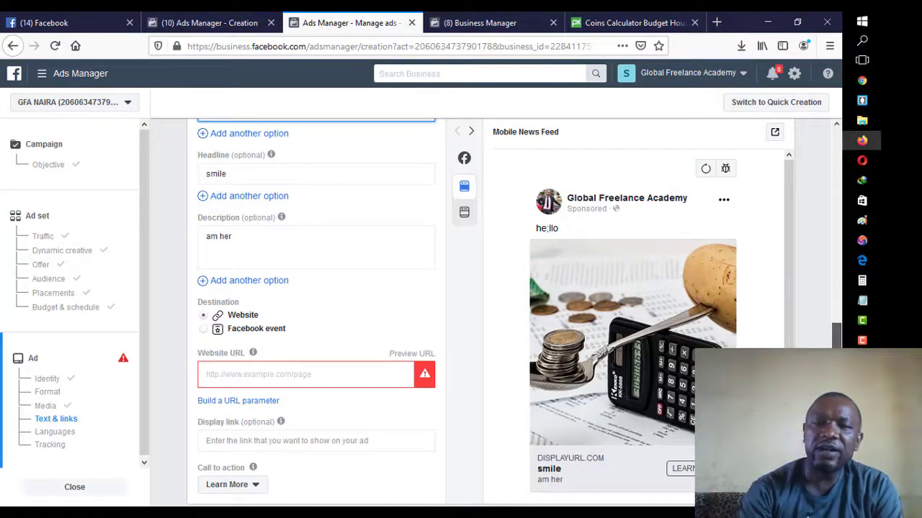
pyautogui.scroll(3, 832, 334)
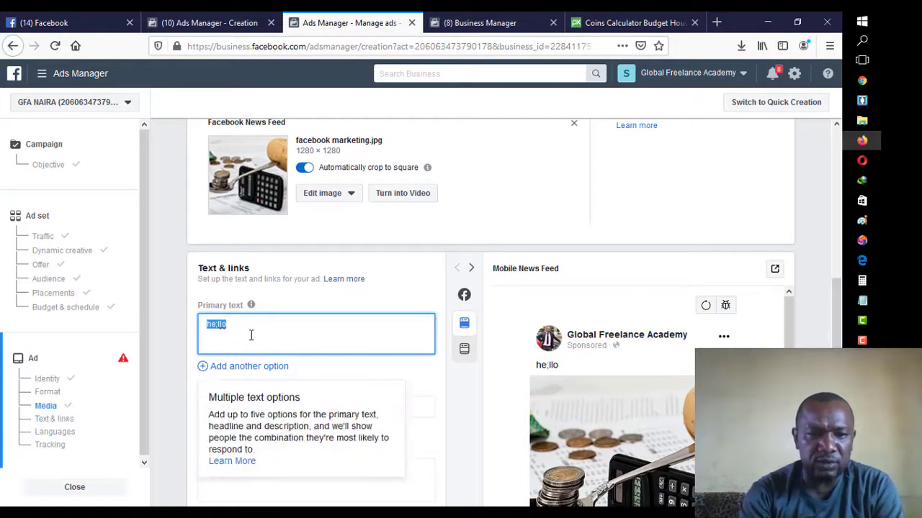
pyautogui.press('BackSpace')
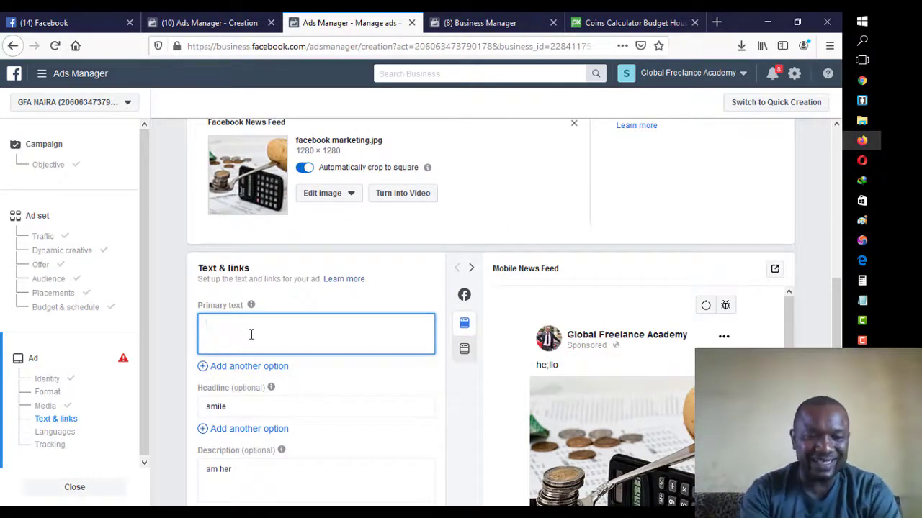
pyautogui.hotkey('ctrl', 'v')
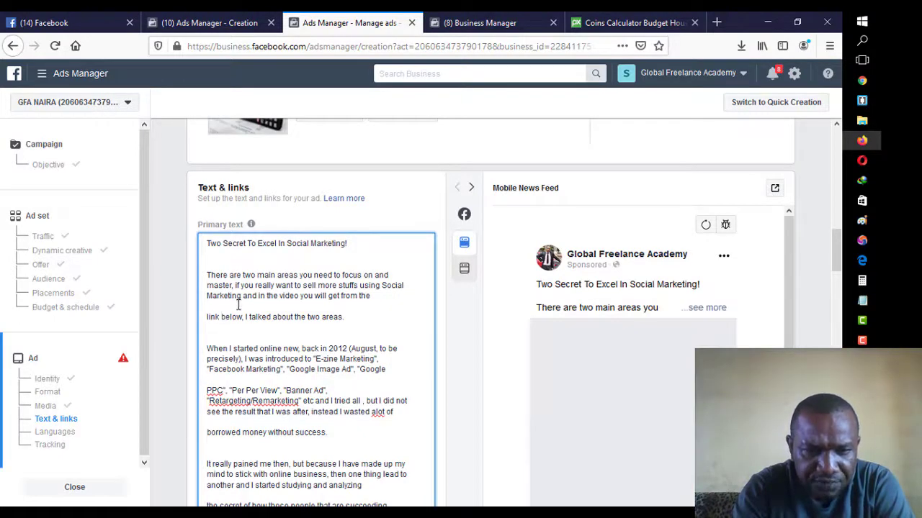
# Check the paragraph layout in the Notepad copy, return to Ads Manager and remove the stray line breaks before "link below" in the primary text
pyautogui.click(871, 302)
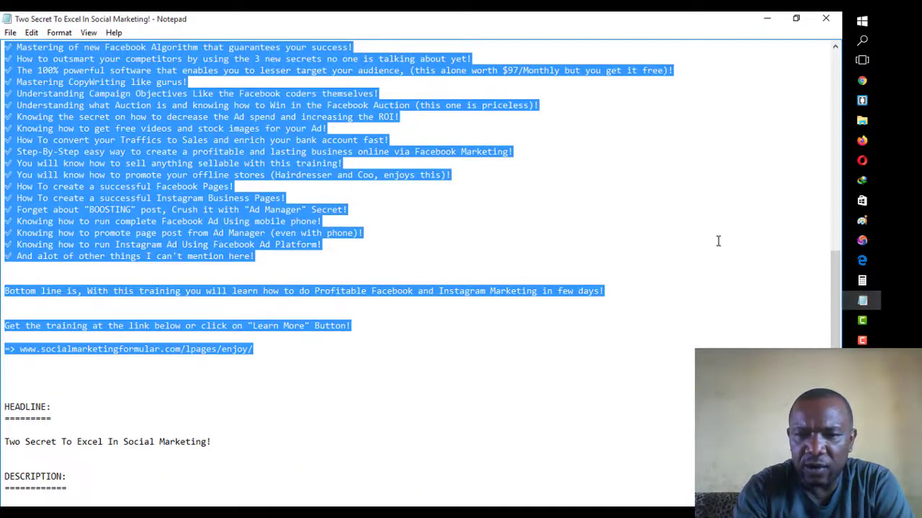
pyautogui.click(727, 223)
pyautogui.moveTo(836, 258); pyautogui.dragTo(825, 91)
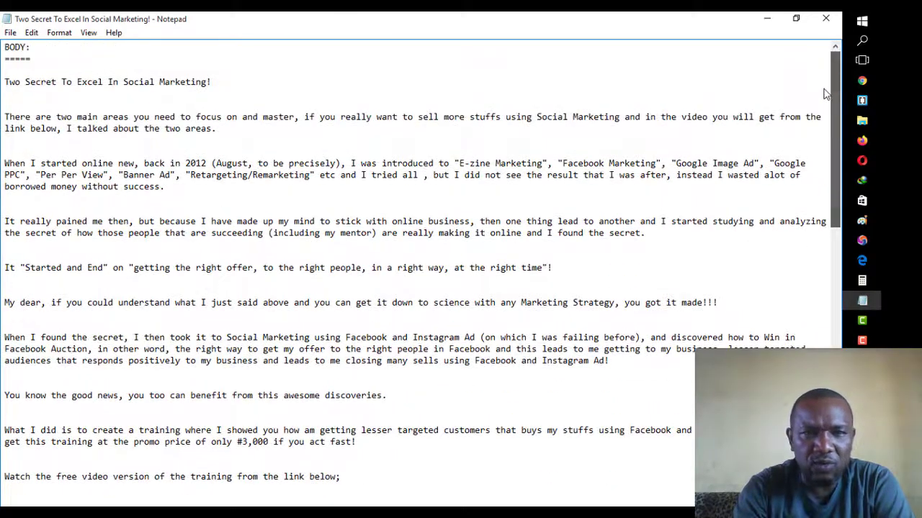
pyautogui.click(766, 20)
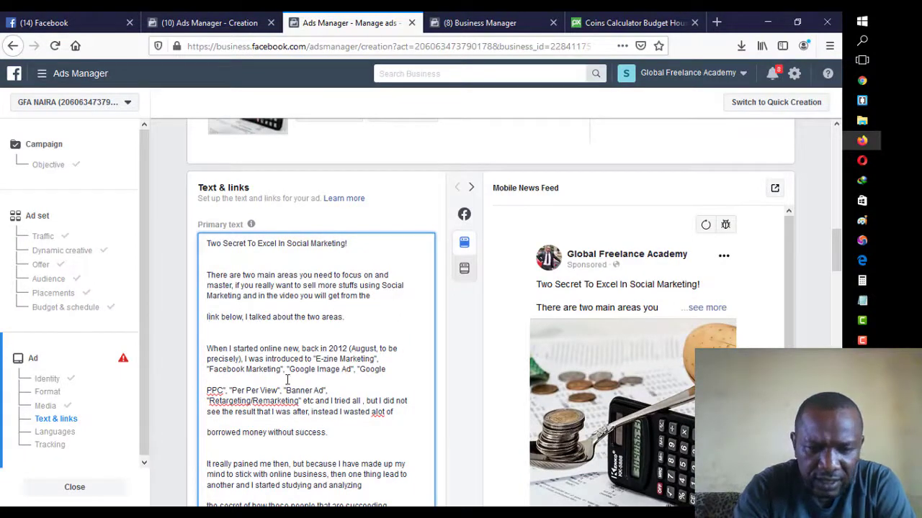
pyautogui.press('BackSpace')
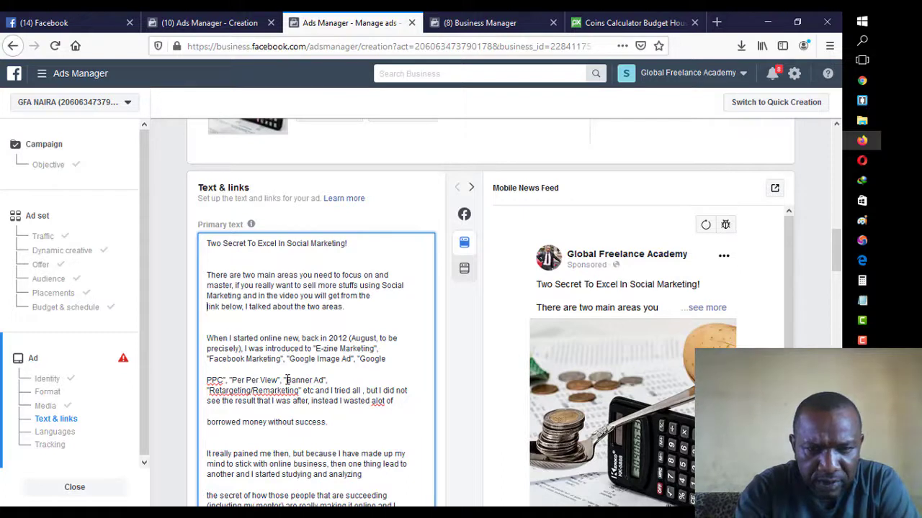
pyautogui.press('BackSpace')
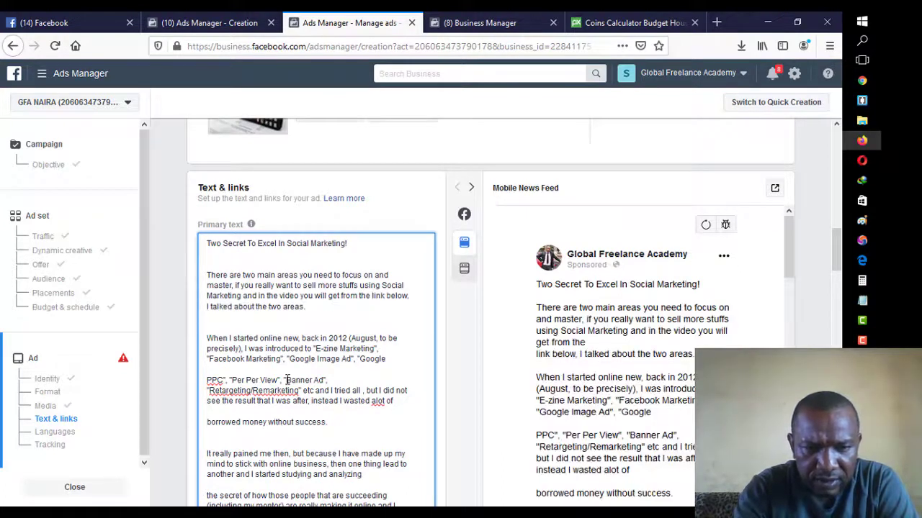
# Remove the stray line breaks before "PPC" and "borrowed money without success" in the paragraph starting "When I started online new"
pyautogui.click(208, 380)
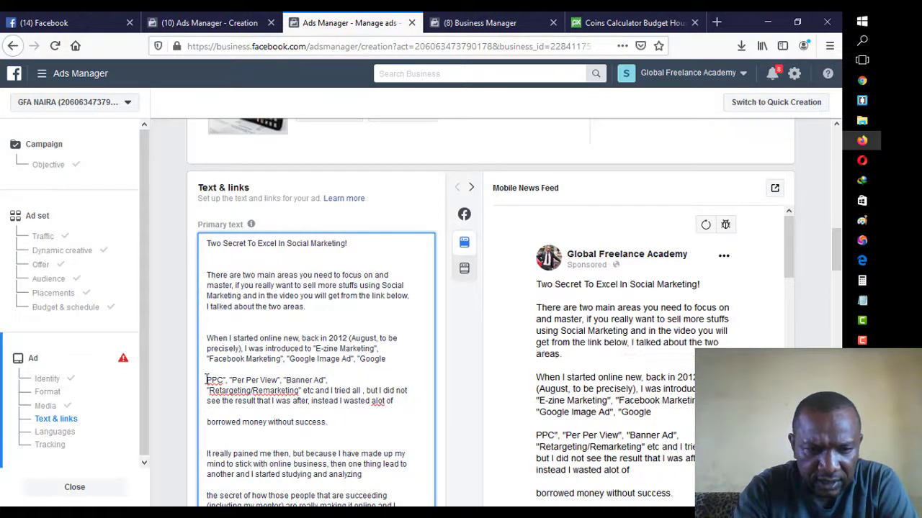
pyautogui.click(301, 390)
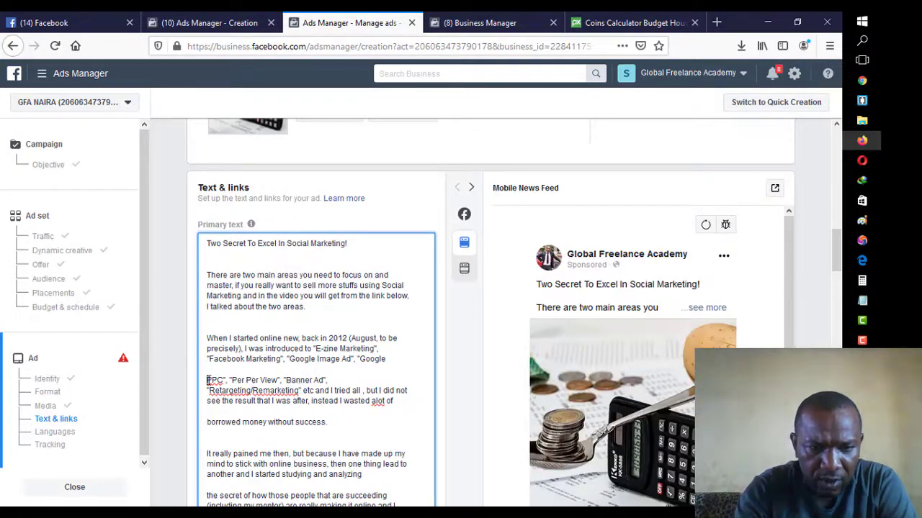
pyautogui.press('BackSpace')
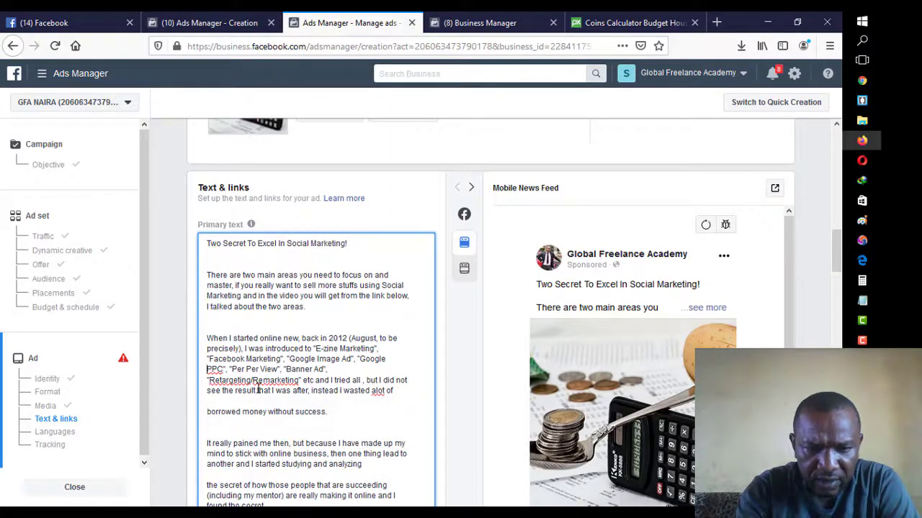
pyautogui.press('BackSpace')
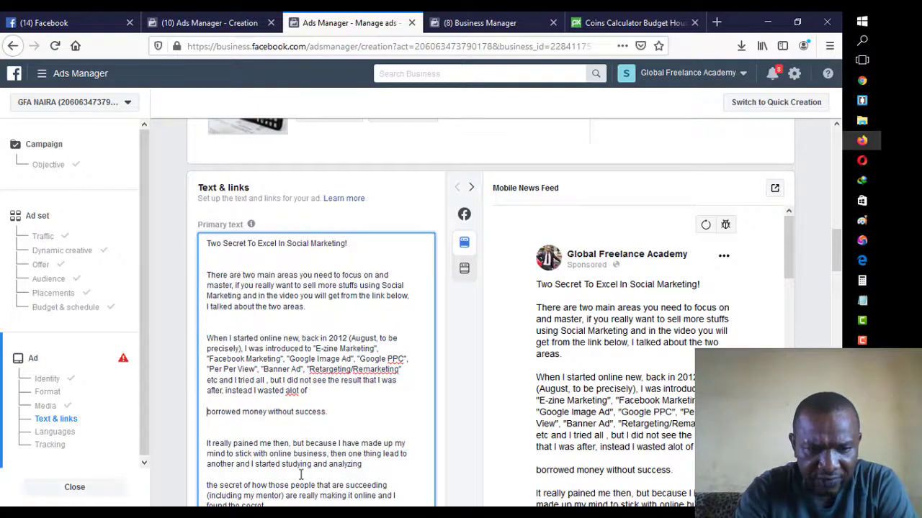
pyautogui.press('BackSpace')
pyautogui.press('BackSpace')
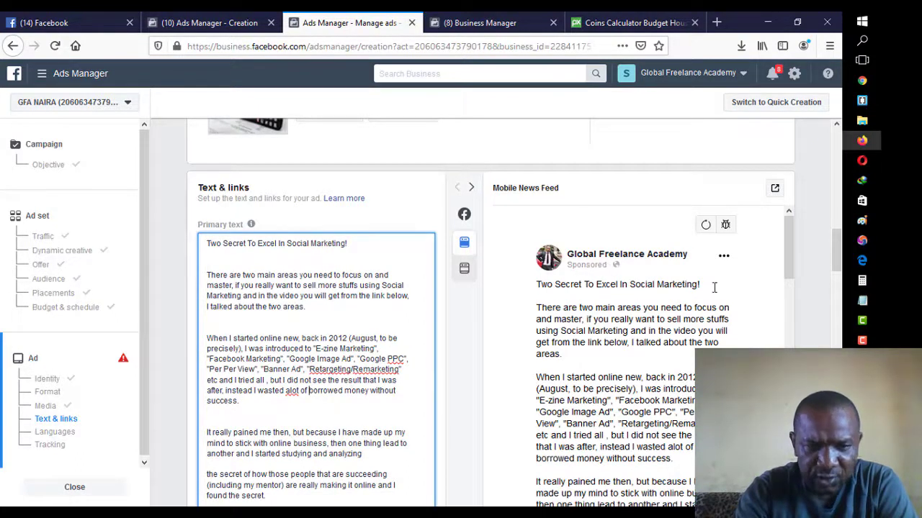
# Join "the secret of how those people" to the preceding line in the paragraph starting "It really pained me then"
pyautogui.moveTo(834, 251); pyautogui.dragTo(837, 274)
pyautogui.click(209, 273)
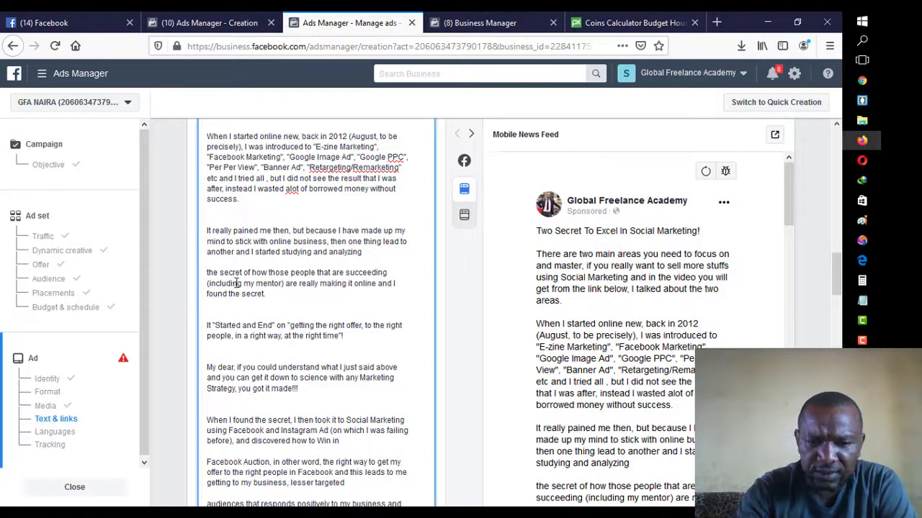
pyautogui.press('BackSpace')
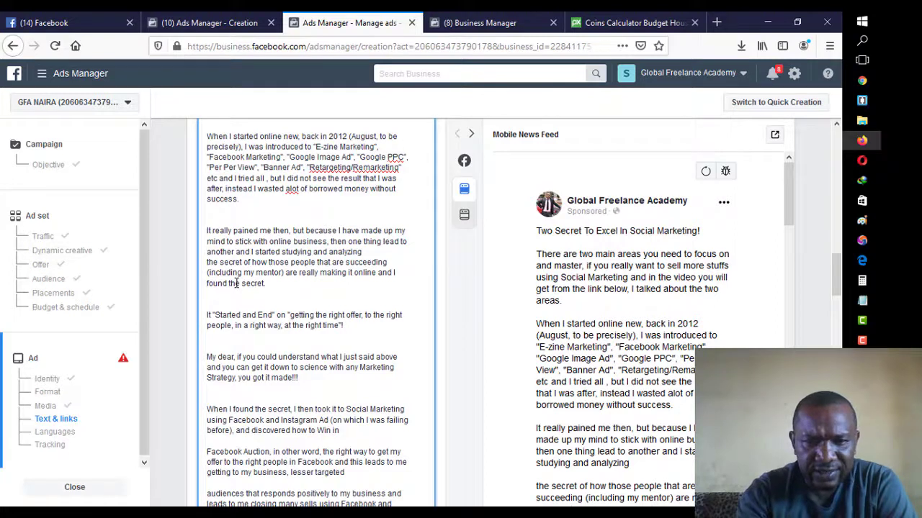
pyautogui.press('BackSpace')
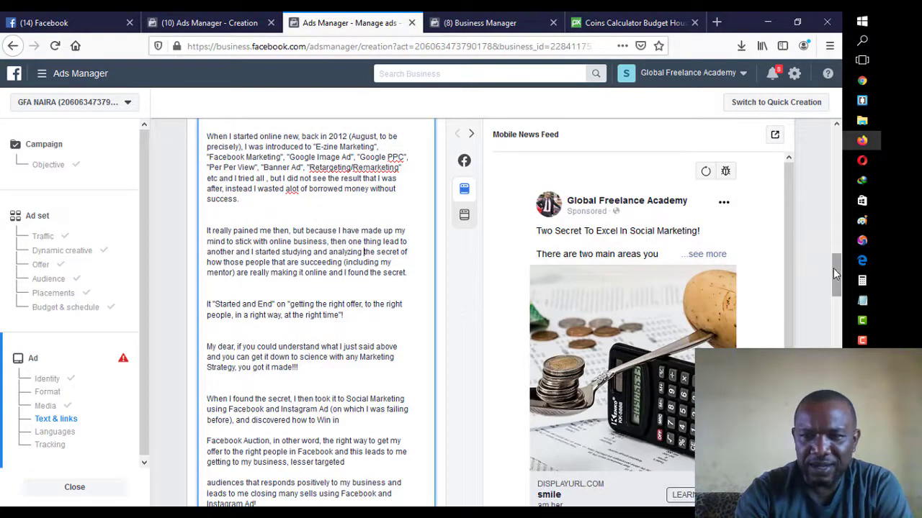
# Remove the stray line breaks before "Facebook Auction", "audiences that responds positively" and "get this training" in the primary text
pyautogui.scroll(-3, 834, 270)
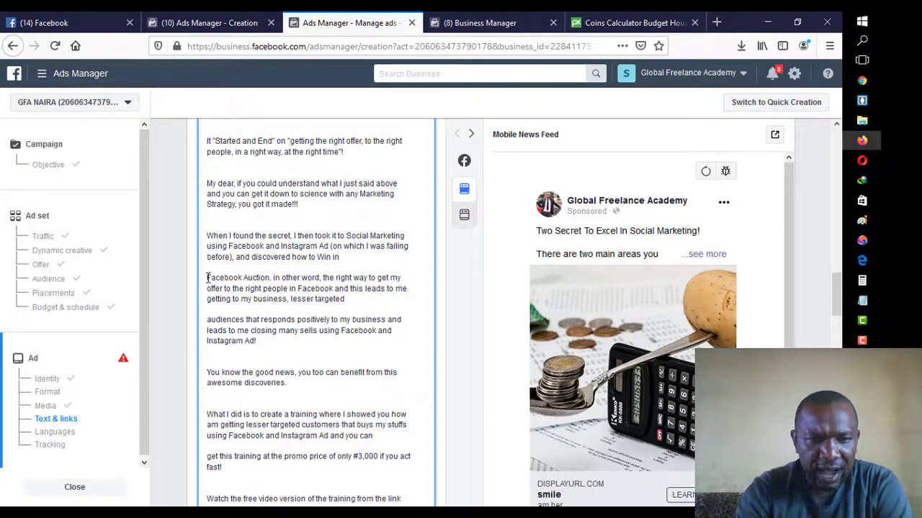
pyautogui.press('BackSpace')
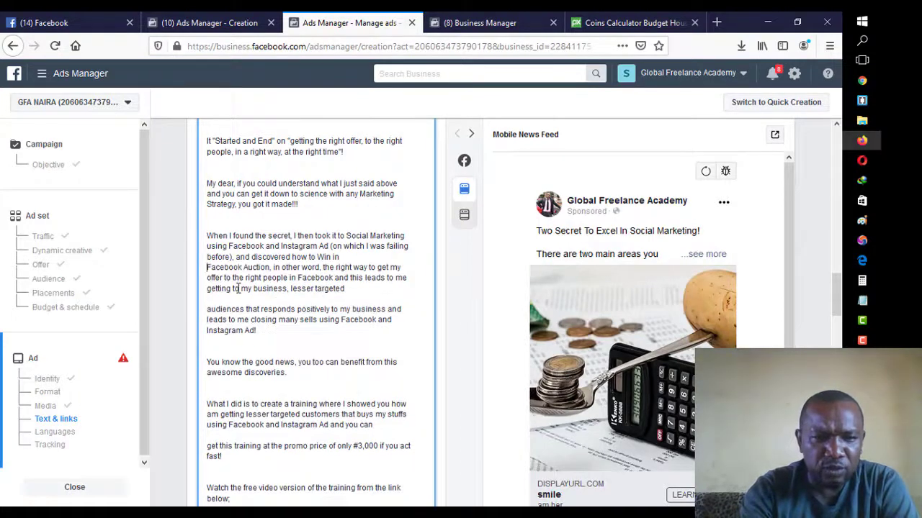
pyautogui.press('BackSpace')
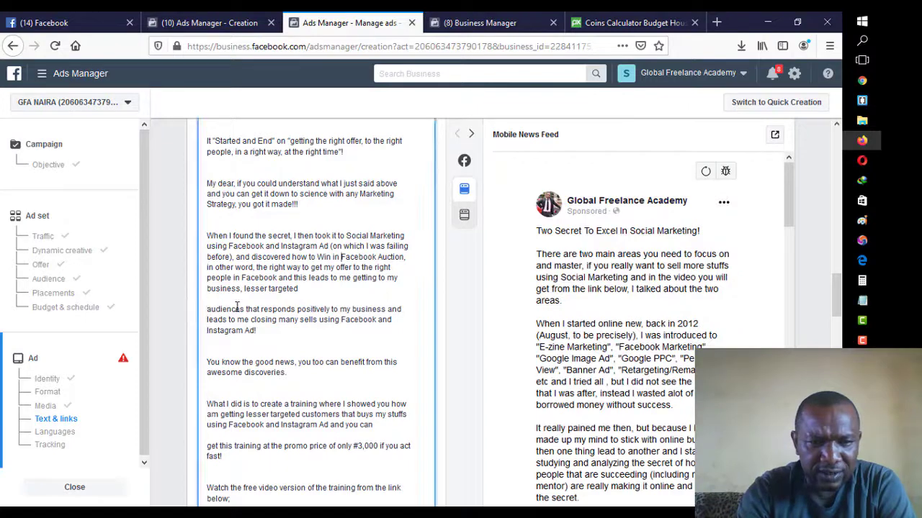
pyautogui.click(210, 308)
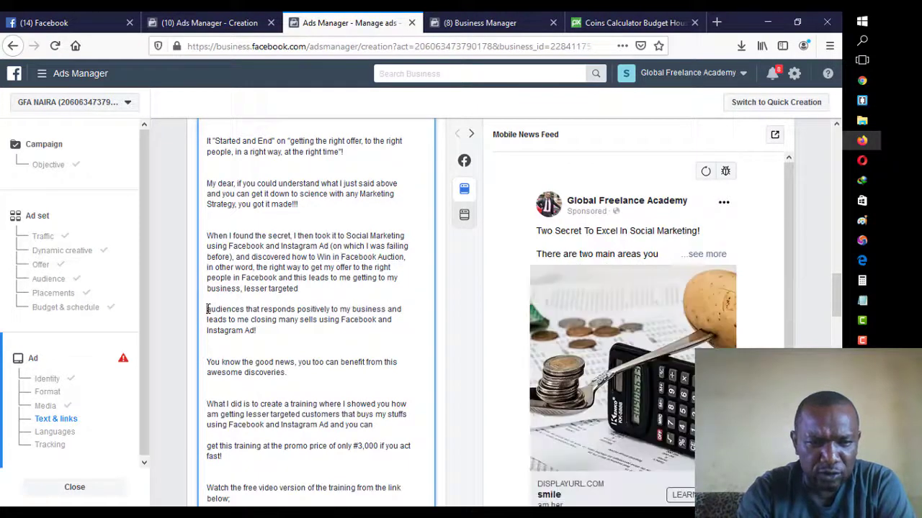
pyautogui.press('BackSpace')
pyautogui.press('BackSpace')
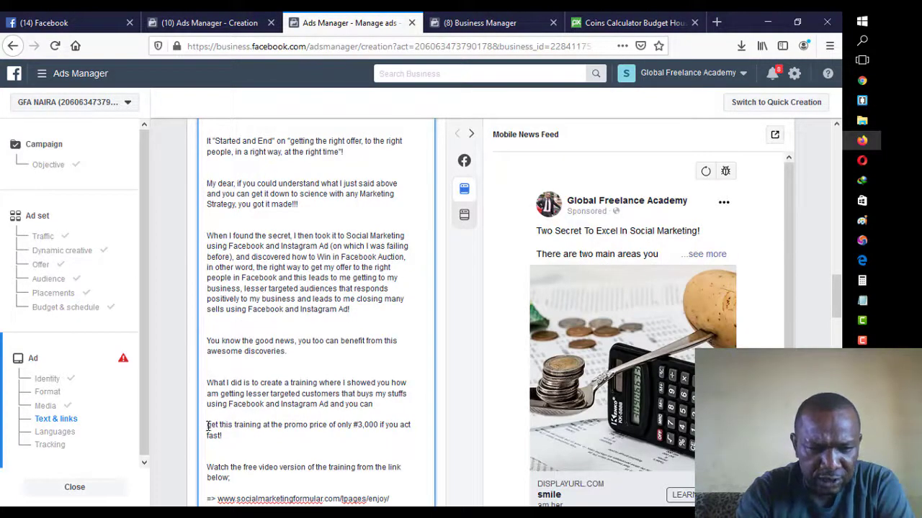
pyautogui.press('BackSpace')
pyautogui.press('BackSpace')
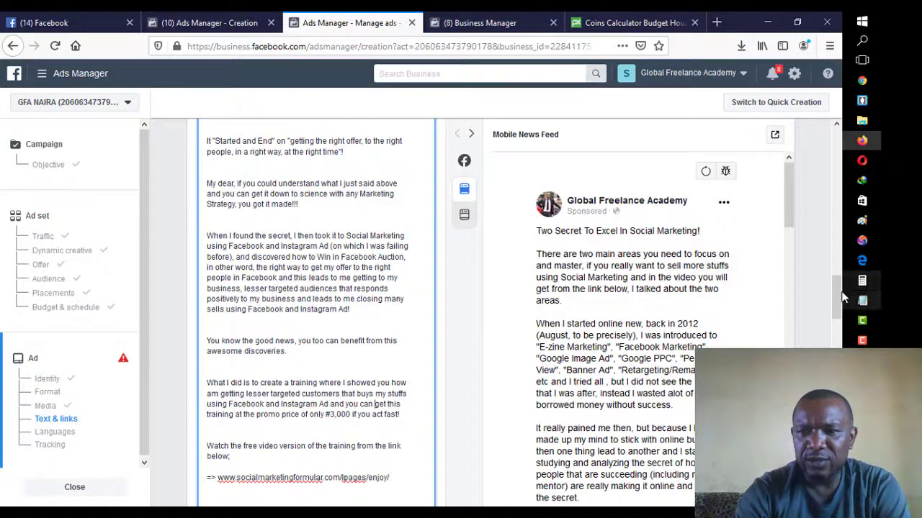
pyautogui.moveTo(839, 295); pyautogui.dragTo(843, 329)
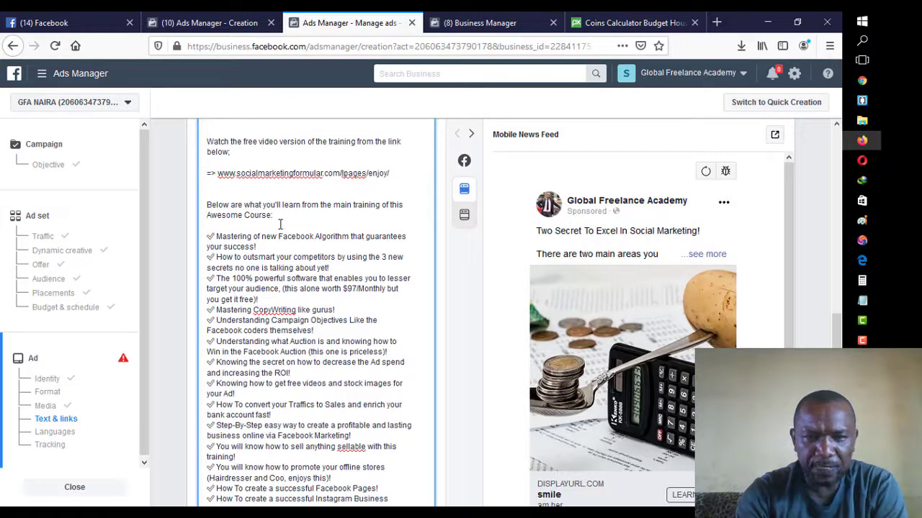
pyautogui.moveTo(836, 317); pyautogui.dragTo(836, 371)
pyautogui.scroll(-1, 316, 310)
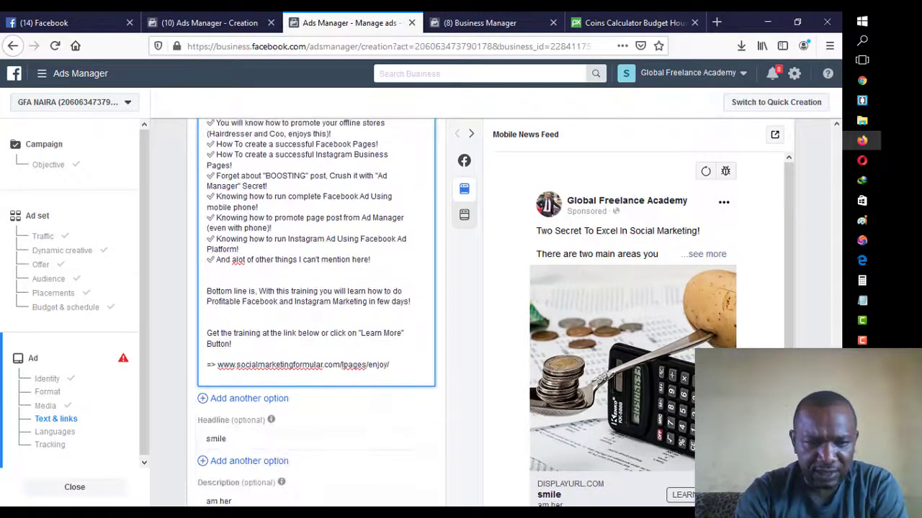
pyautogui.scroll(-1, 317, 310)
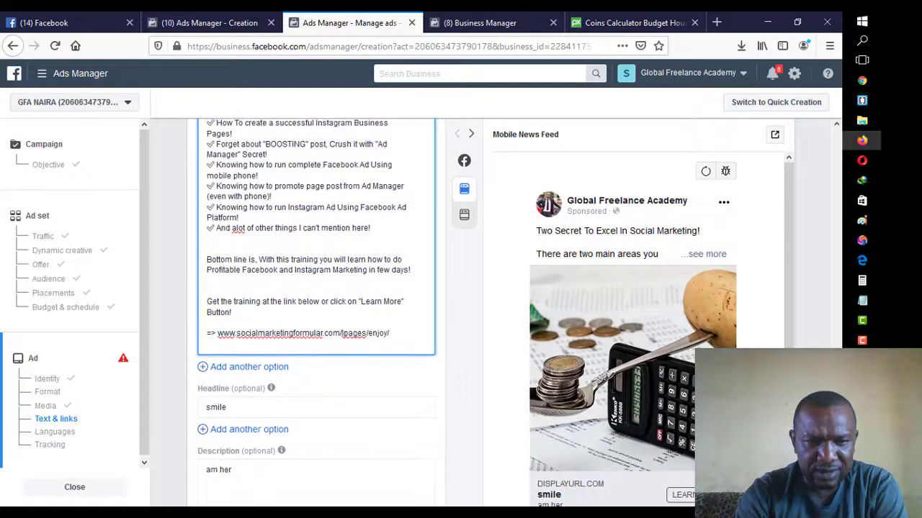
pyautogui.scroll(-2, 317, 309)
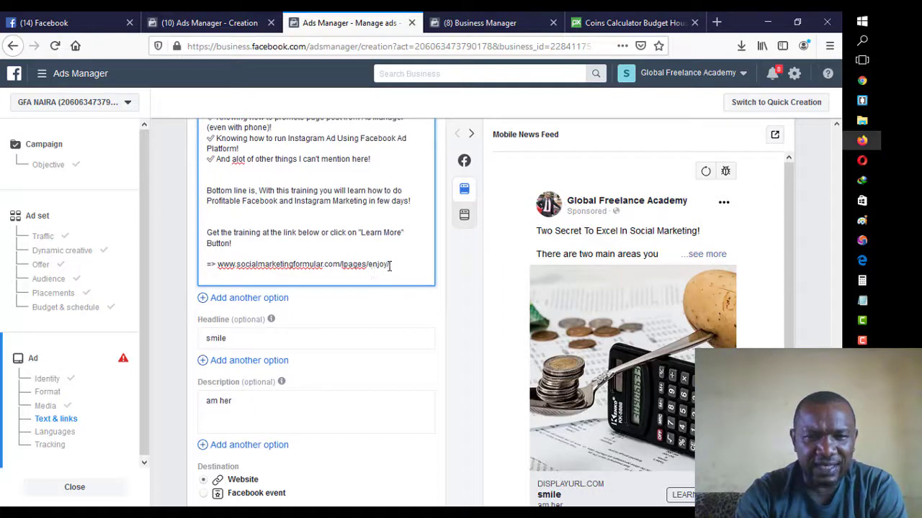
pyautogui.moveTo(391, 264); pyautogui.dragTo(218, 264)
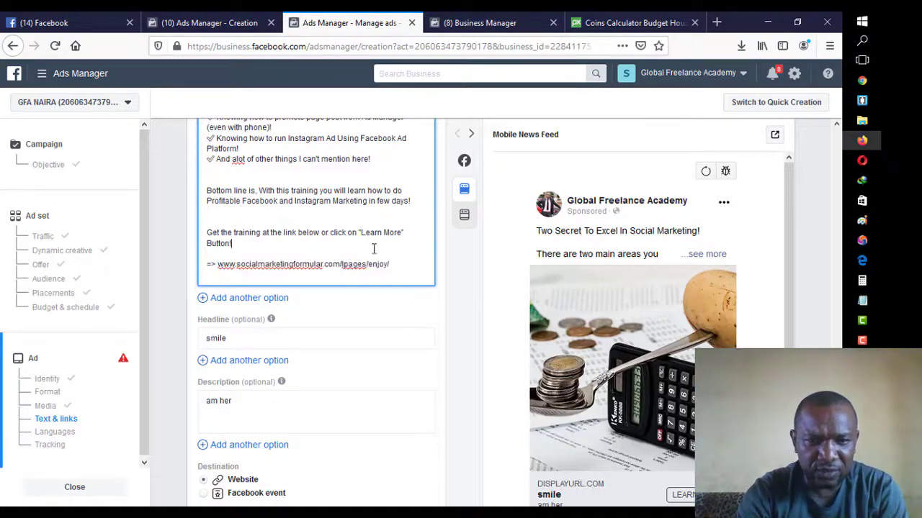
# Select the ad's headline text "smile" for replacement, switch to Notepad and copy the HEADLINE text "Two Secret To Excel In Social Marketing!"
pyautogui.click(218, 344)
pyautogui.doubleClick(218, 345)
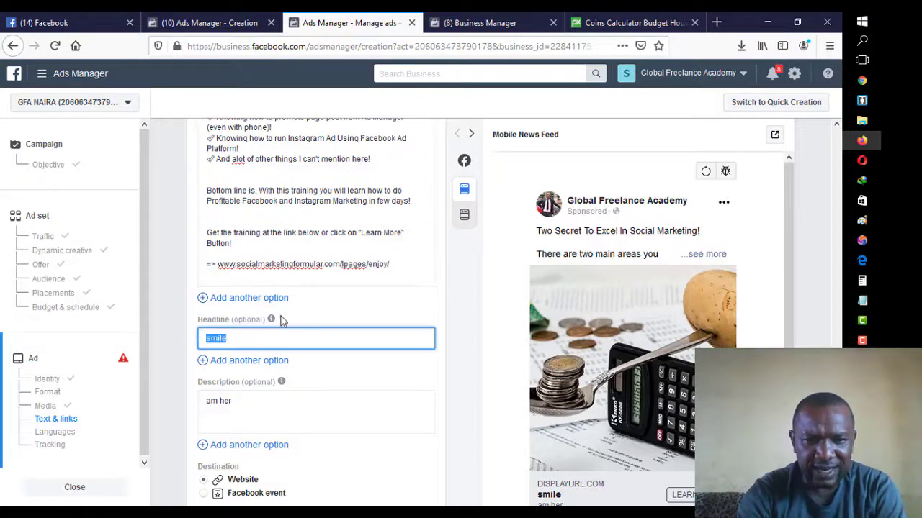
pyautogui.click(870, 301)
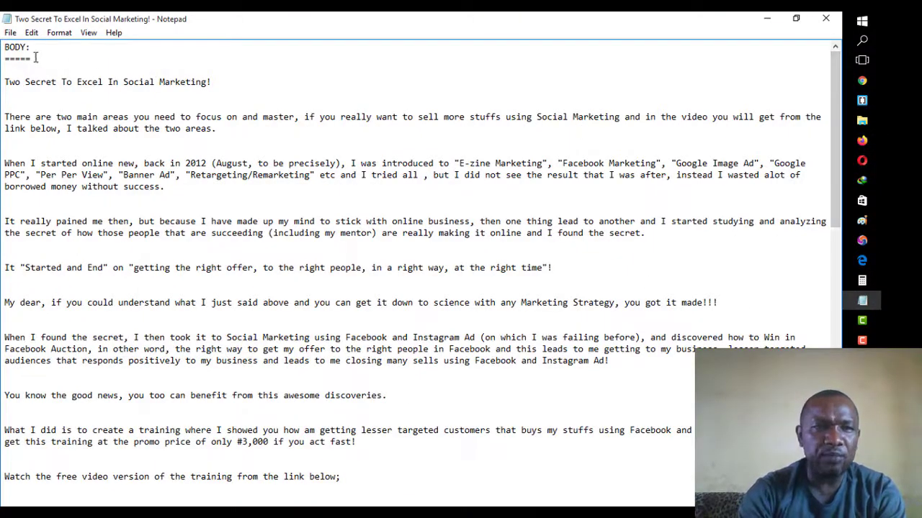
pyautogui.moveTo(34, 58); pyautogui.dragTo(1, 44)
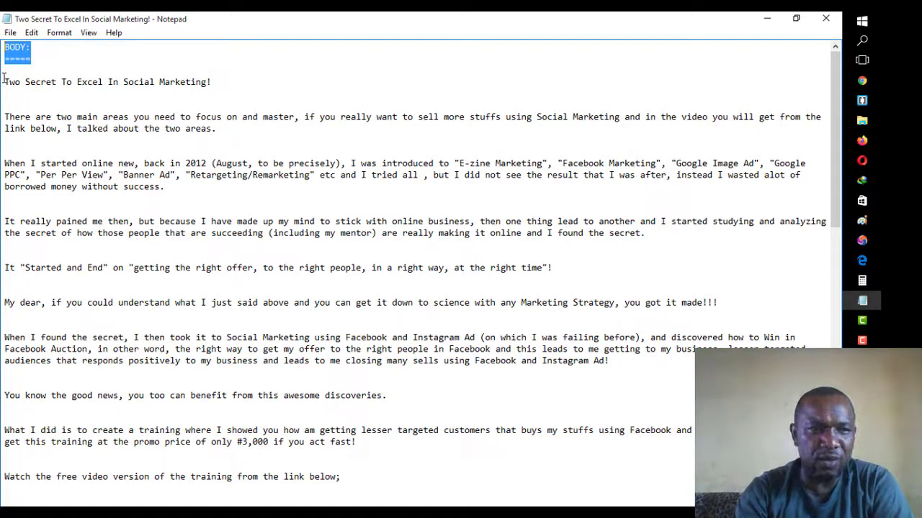
pyautogui.moveTo(3, 78); pyautogui.dragTo(45, 209)
pyautogui.click(350, 92)
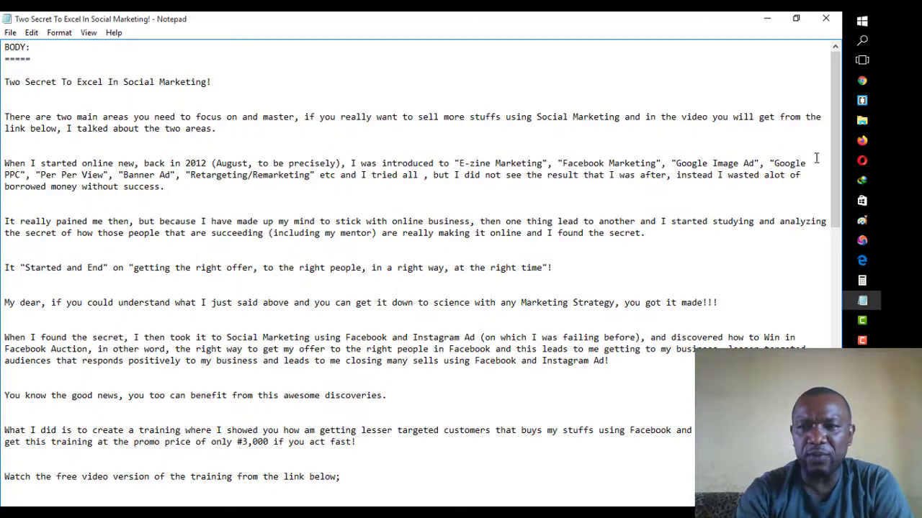
pyautogui.moveTo(835, 166); pyautogui.dragTo(835, 421)
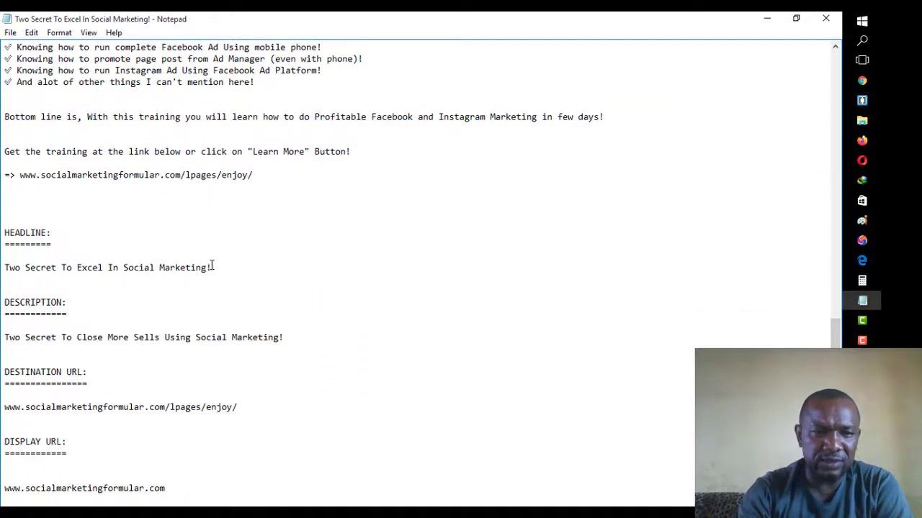
pyautogui.moveTo(211, 267); pyautogui.dragTo(4, 268)
pyautogui.hotkey('ctrl', 'c')
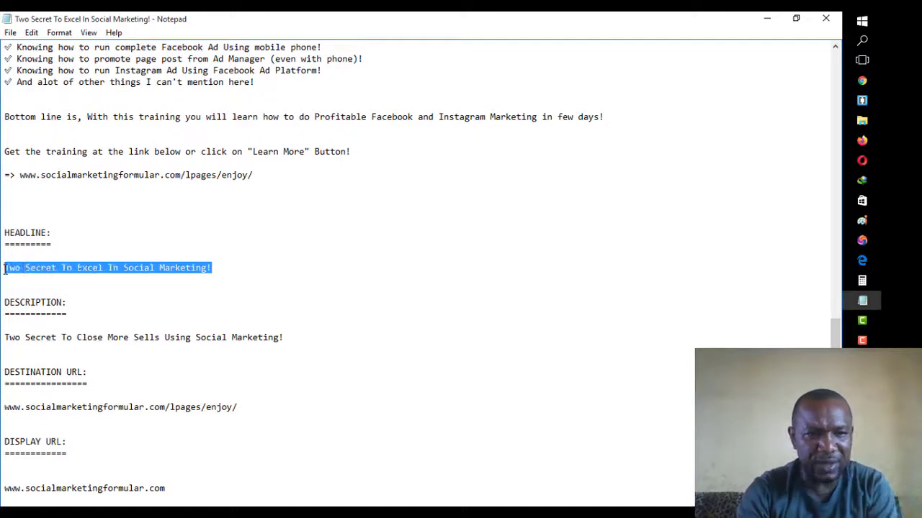
# Switch back to Ads Manager in Firefox and replace the ad's headline with the copied "Two Secret To Excel In Social Marketing!"
pyautogui.click(115, 279)
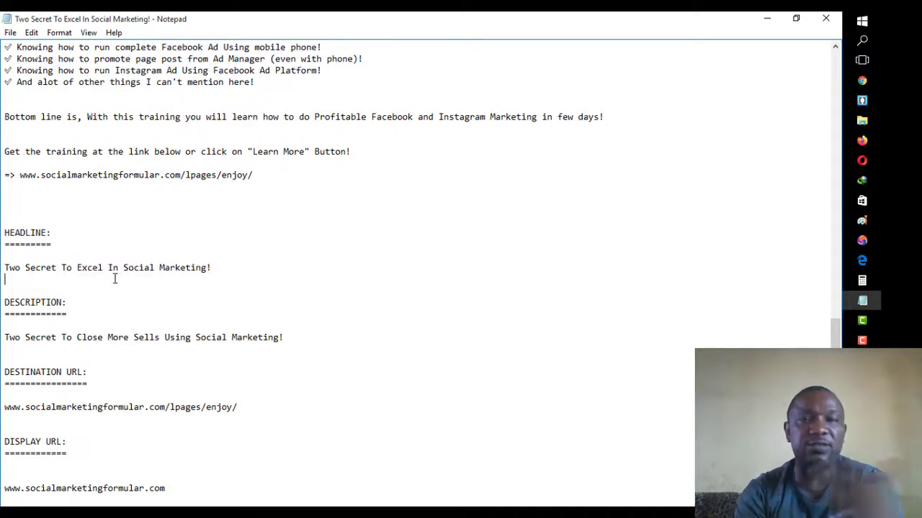
pyautogui.click(862, 80)
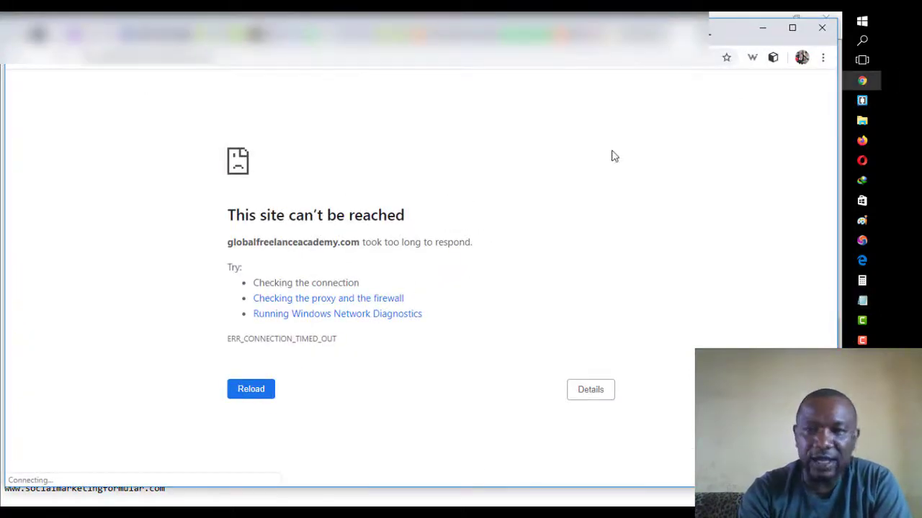
pyautogui.click(822, 27)
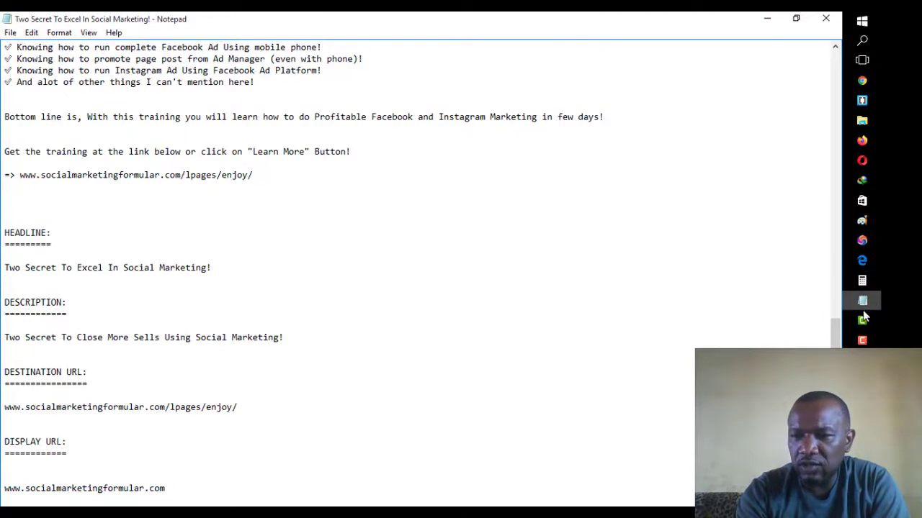
pyautogui.moveTo(864, 322)
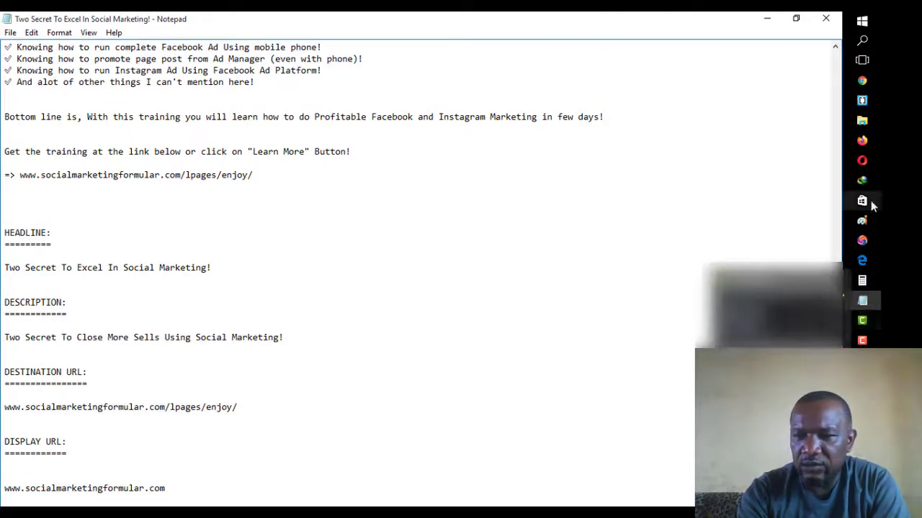
pyautogui.click(865, 139)
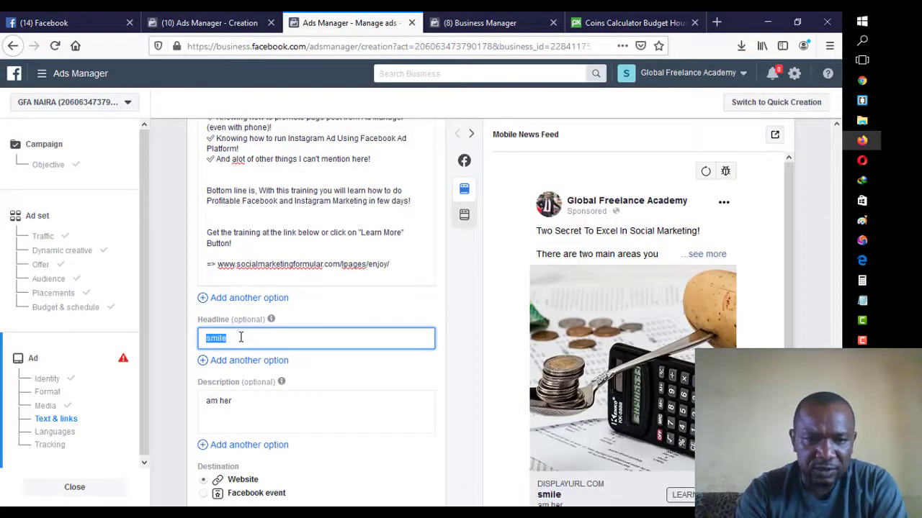
pyautogui.hotkey('ctrl', 'v')
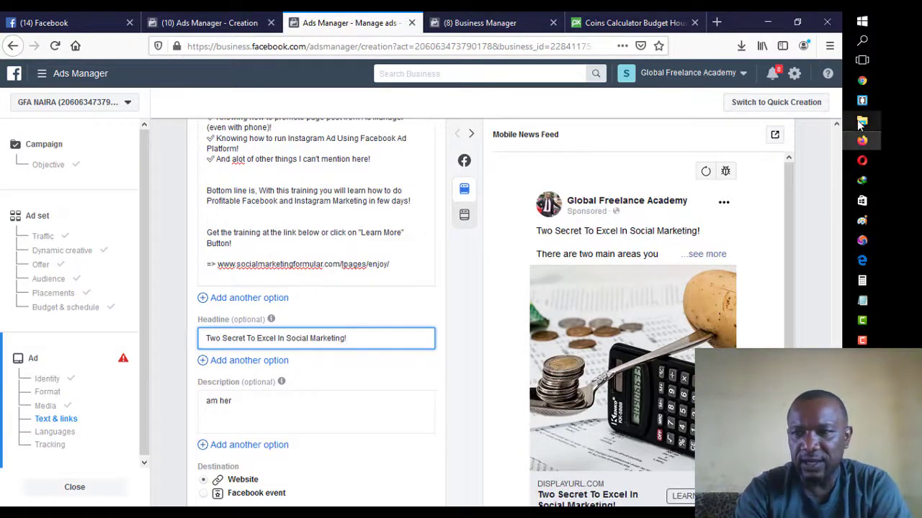
# Copy the DESCRIPTION text "Two Secret To Close More Sells Using Social Marketing!" from Notepad and replace the ad's description in Firefox with it
pyautogui.click(862, 301)
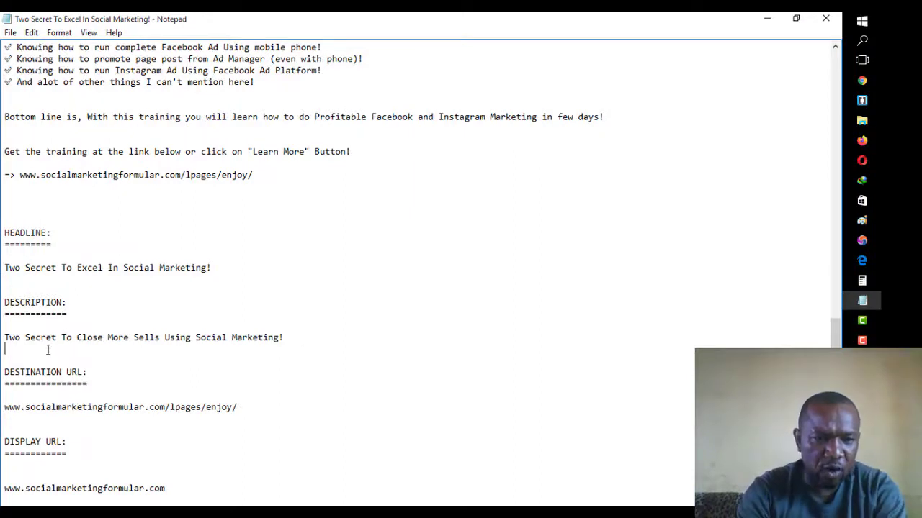
pyautogui.keyDown('shift'); pyautogui.click(5, 339); pyautogui.keyUp('shift')
pyautogui.hotkey('ctrl', 'c')
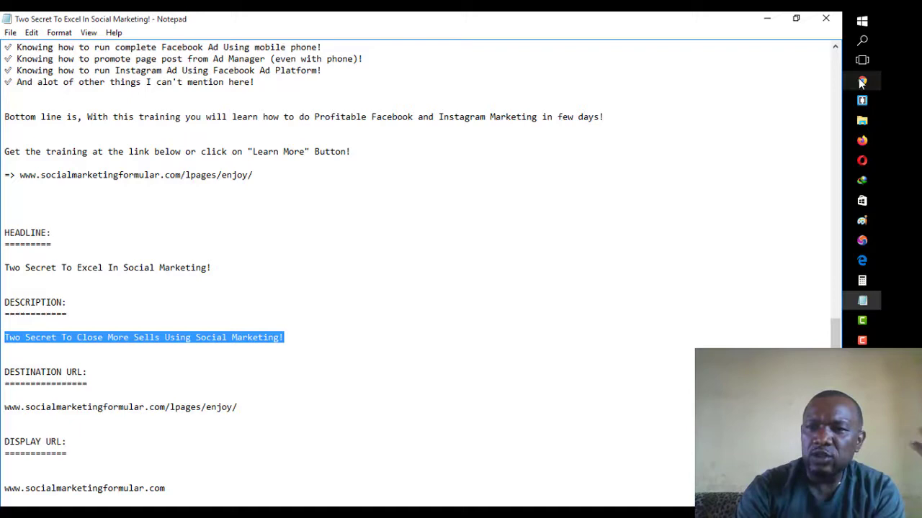
pyautogui.click(862, 141)
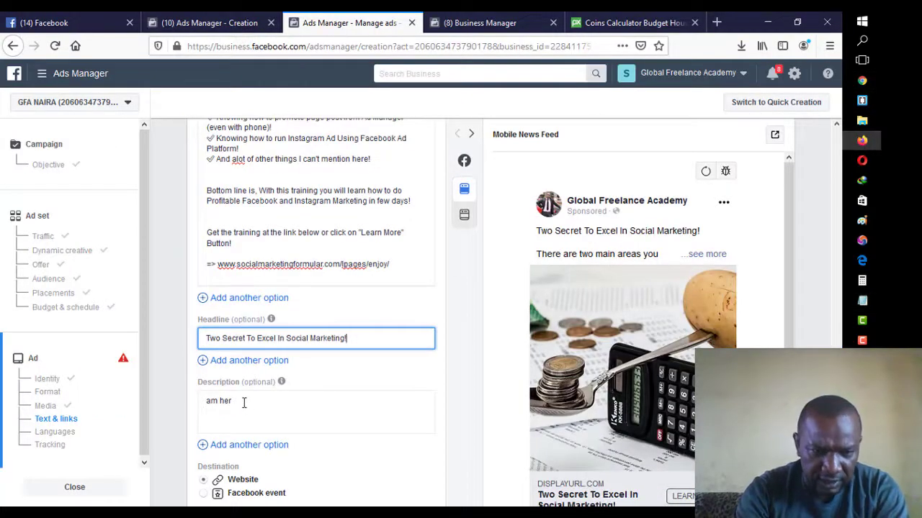
pyautogui.moveTo(245, 401); pyautogui.dragTo(200, 400)
pyautogui.hotkey('ctrl', 'v')
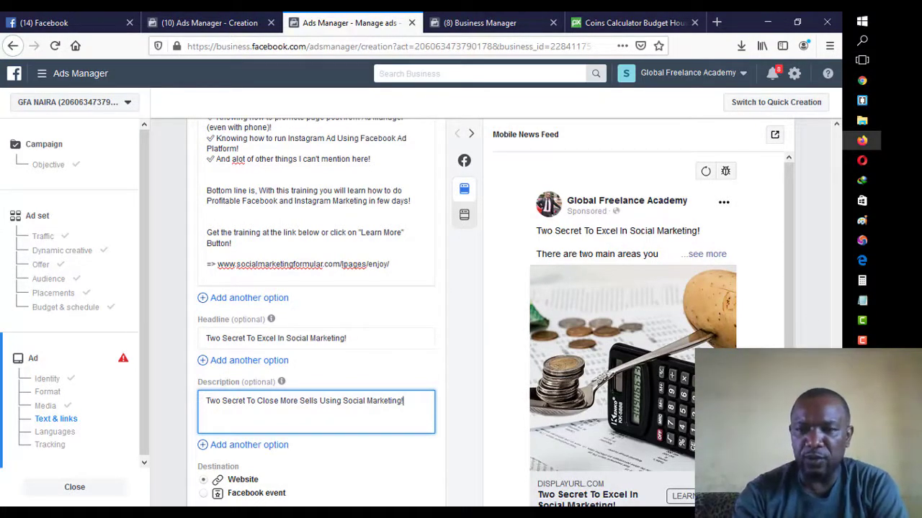
pyautogui.scroll(-3, 316, 310)
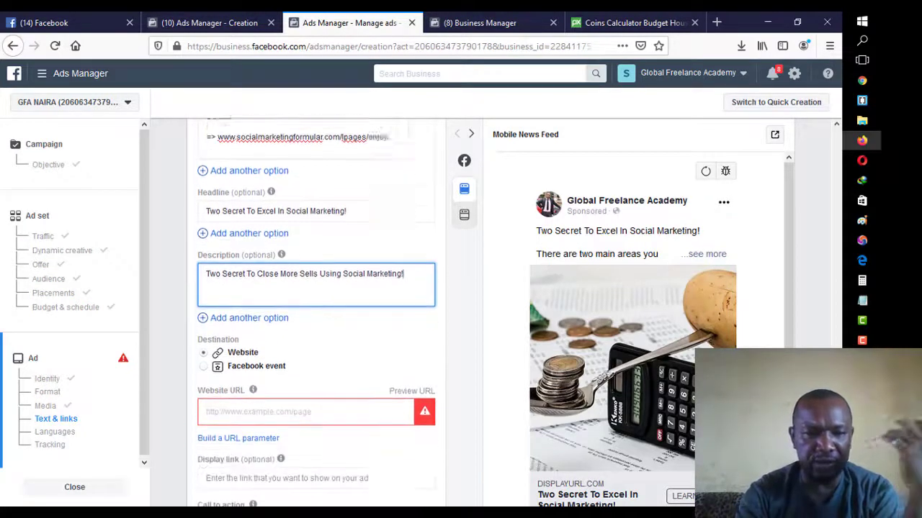
pyautogui.click(862, 300)
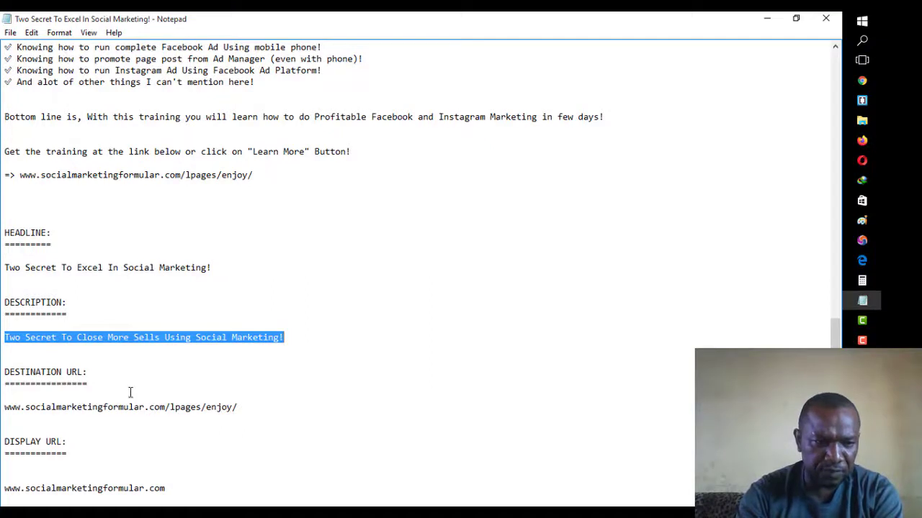
pyautogui.moveTo(239, 407); pyautogui.dragTo(2, 409)
pyautogui.hotkey('ctrl', 'c')
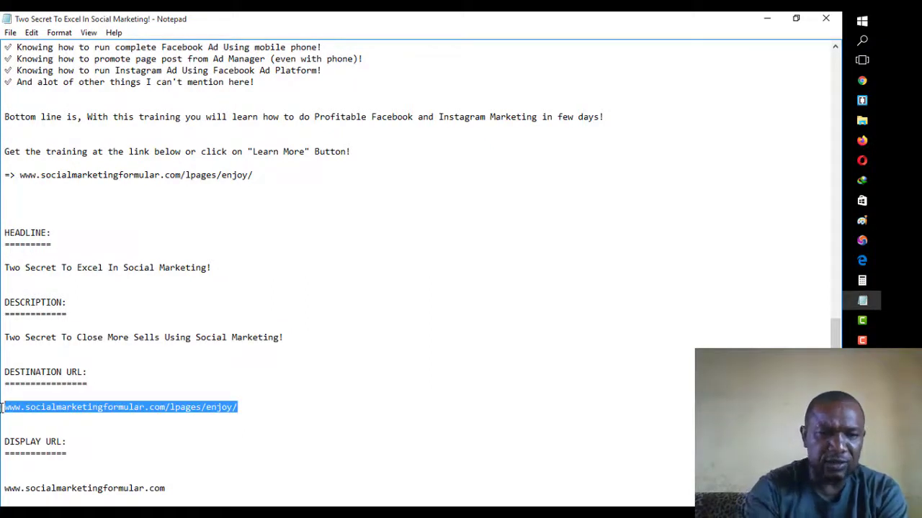
pyautogui.click(866, 143)
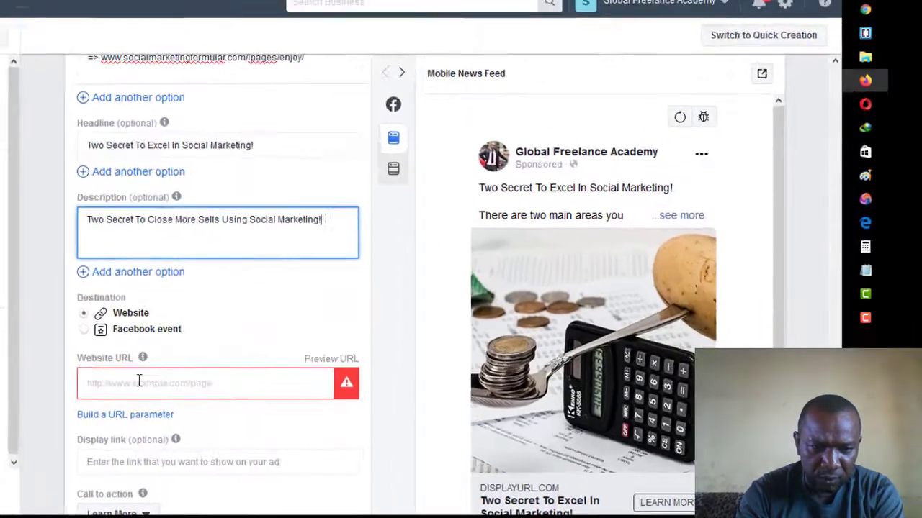
pyautogui.click(250, 393)
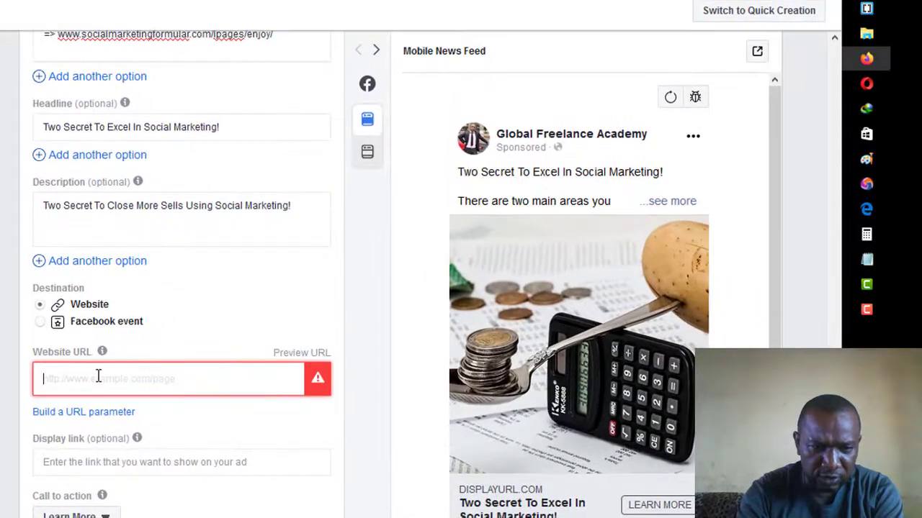
pyautogui.hotkey('ctrl', 'v')
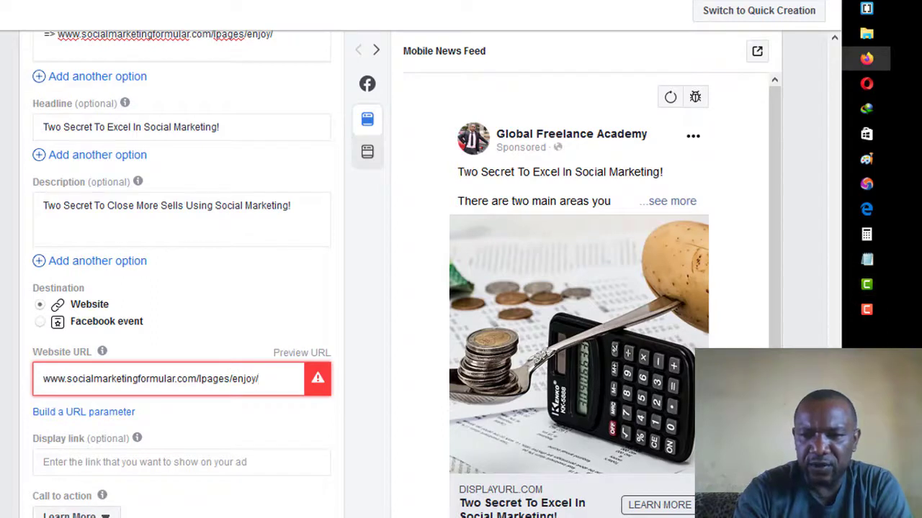
pyautogui.scroll(-2, 360, 309)
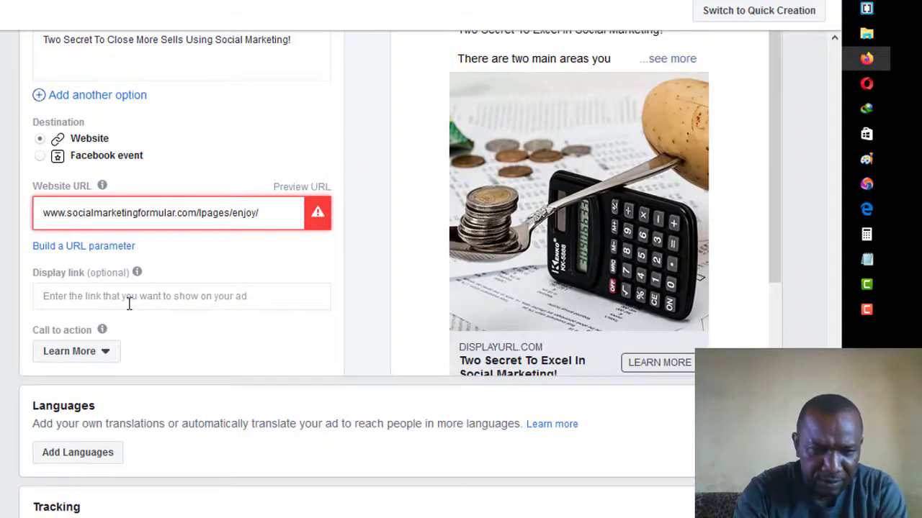
pyautogui.click(101, 300)
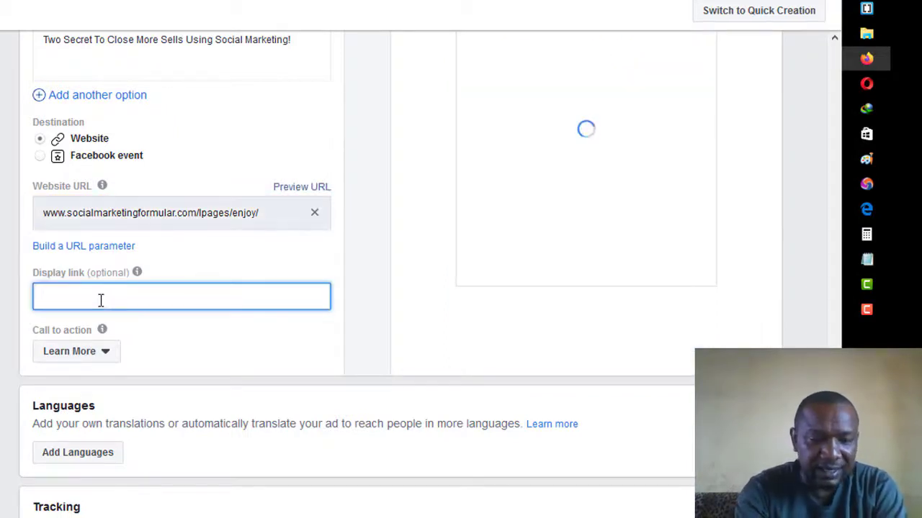
pyautogui.hotkey('ctrl', 'v')
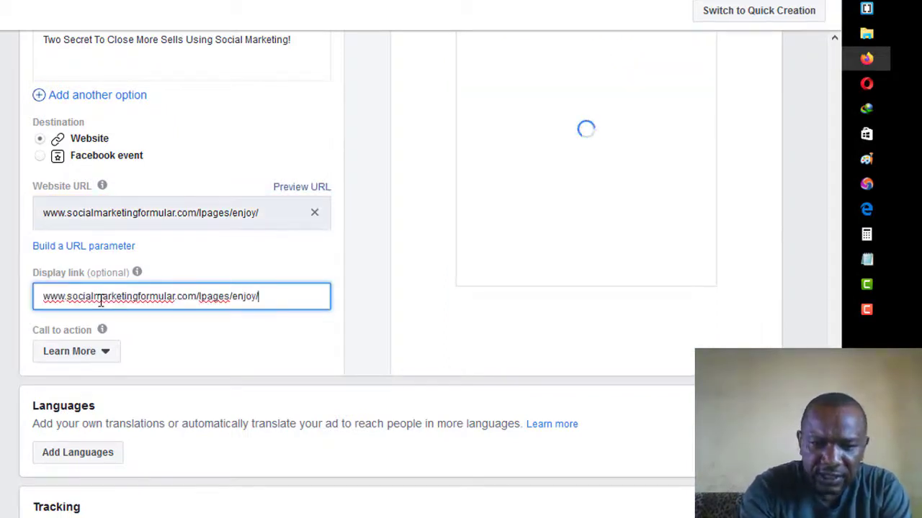
pyautogui.press('BackSpace')
pyautogui.press('BackSpace')
pyautogui.press('BackSpace')
pyautogui.press('BackSpace')
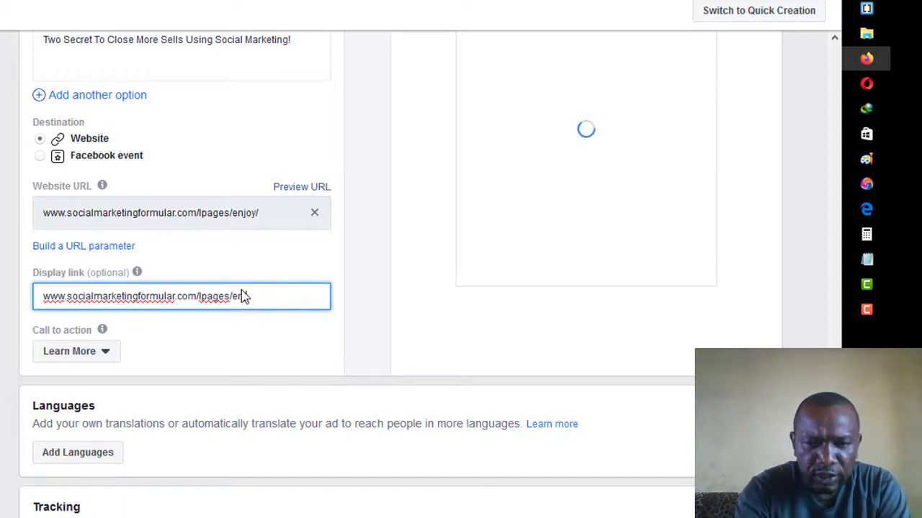
pyautogui.press('BackSpace')
pyautogui.press('BackSpace')
pyautogui.press('BackSpace')
pyautogui.press('BackSpace')
pyautogui.press('BackSpace')
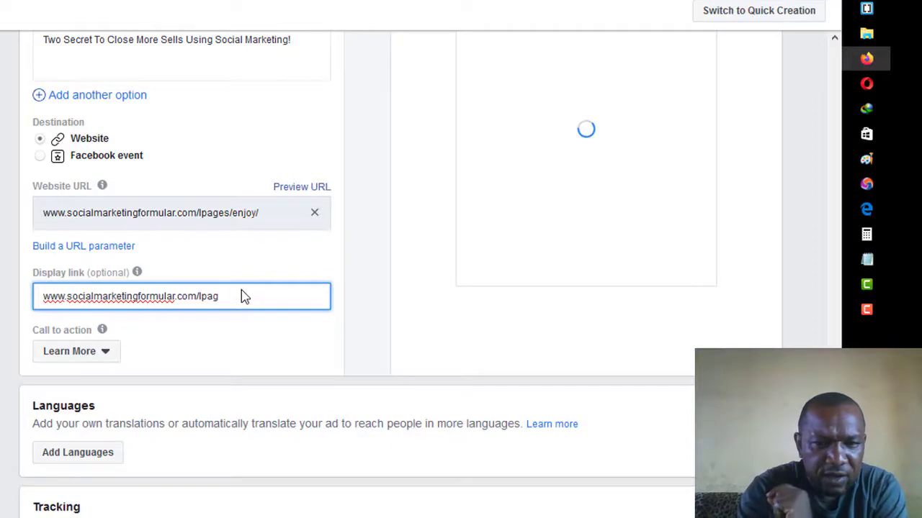
pyautogui.press('BackSpace')
pyautogui.press('BackSpace')
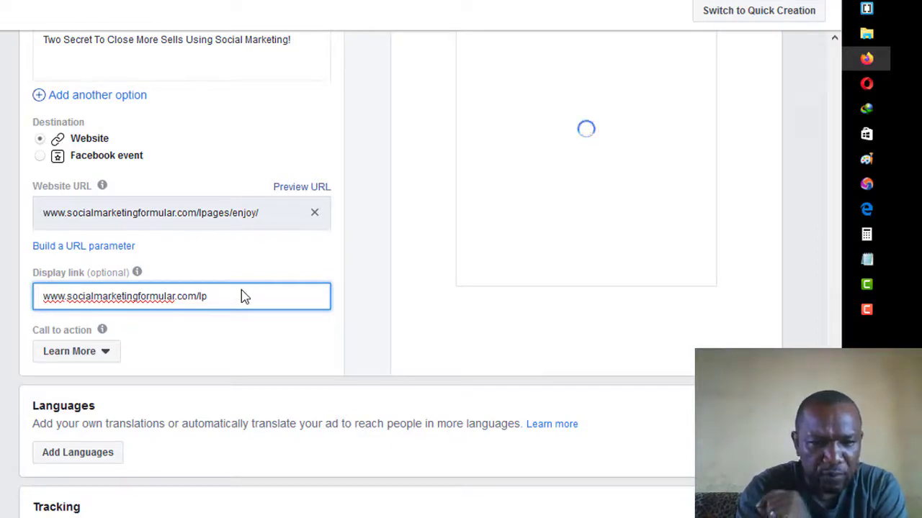
pyautogui.press('BackSpace')
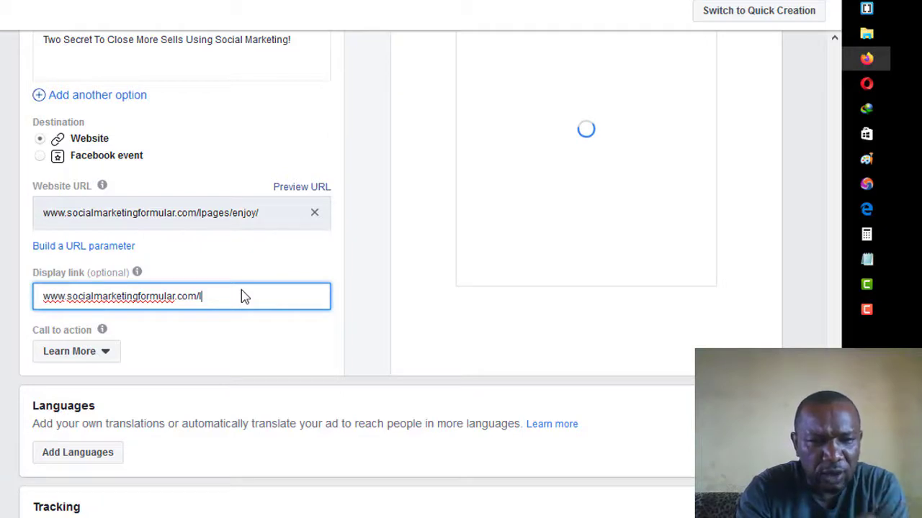
pyautogui.press('BackSpace')
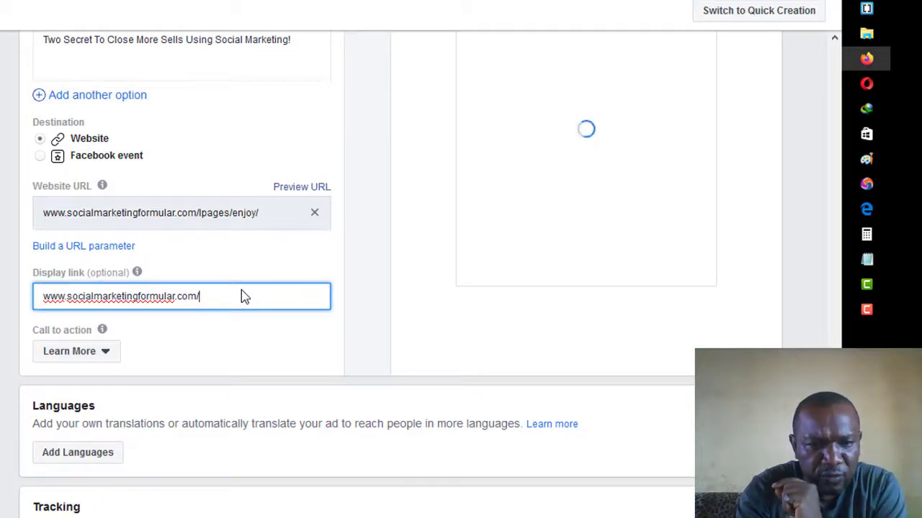
pyautogui.press('BackSpace')
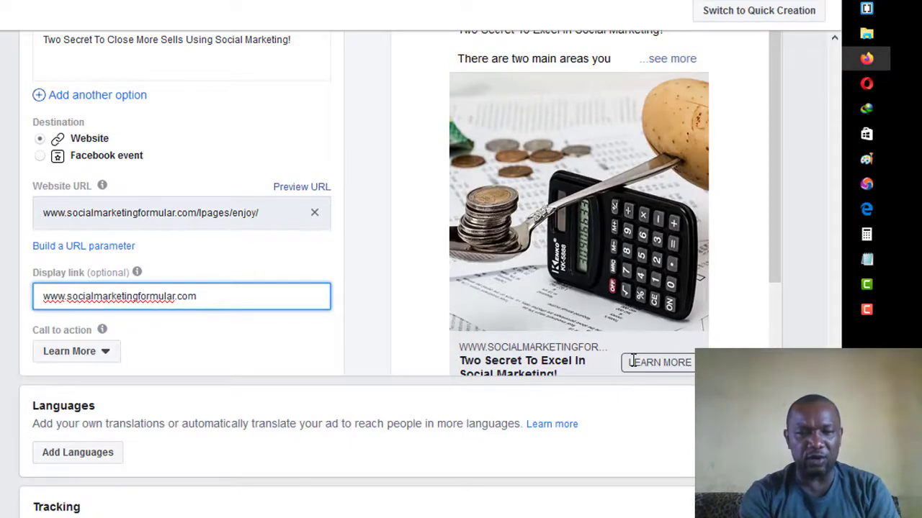
# Look through the available call to action options for the ad and keep Learn More
pyautogui.scroll(-3, 777, 307)
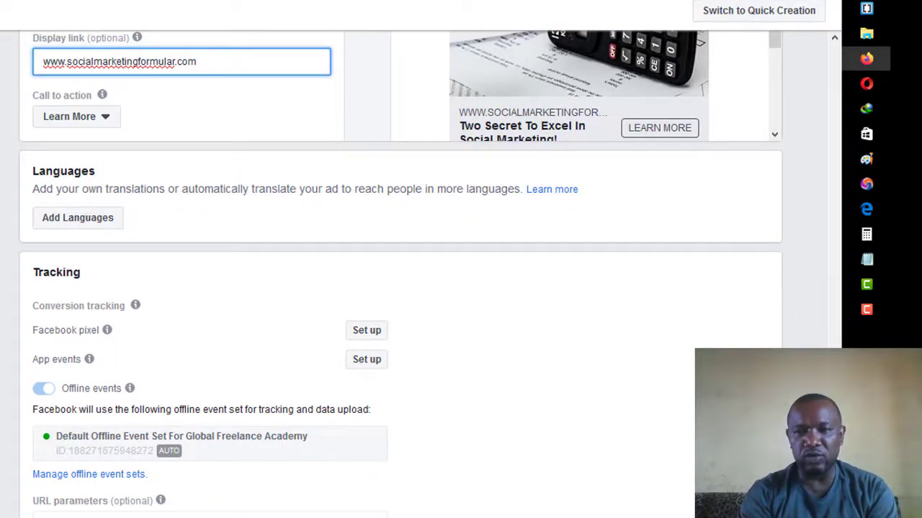
pyautogui.scroll(2, 401, 274)
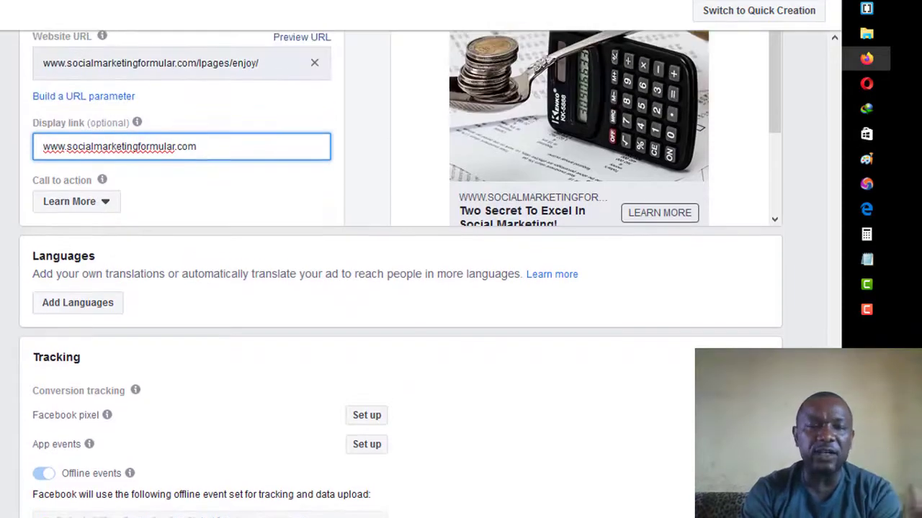
pyautogui.scroll(1, 401, 274)
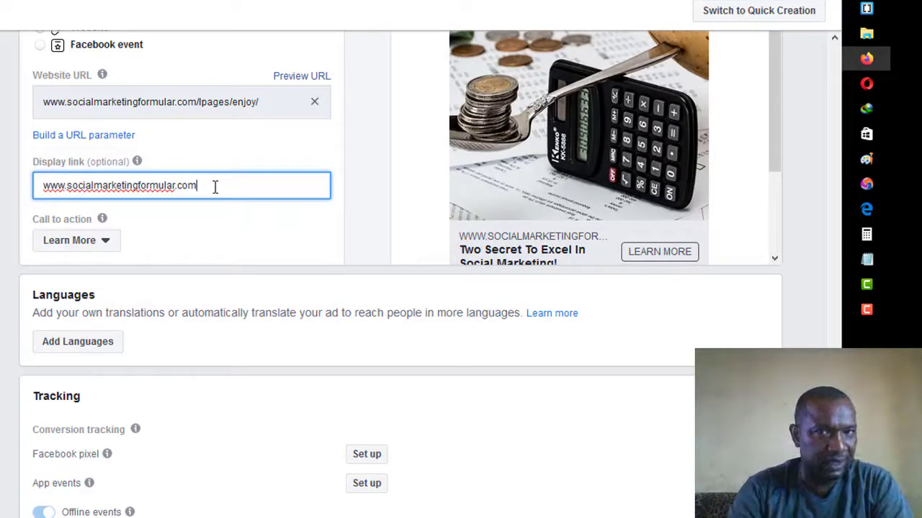
pyautogui.click(105, 242)
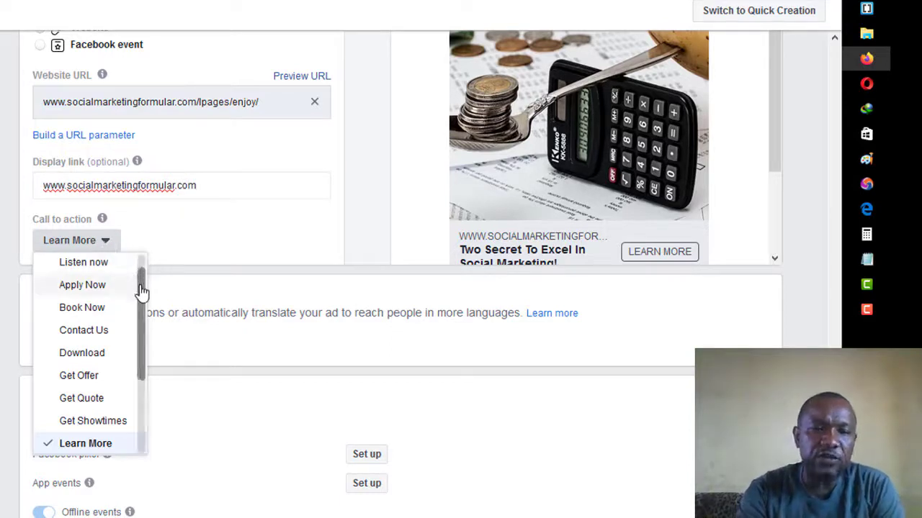
pyautogui.scroll(1, 141, 282)
pyautogui.moveTo(142, 281); pyautogui.dragTo(144, 387)
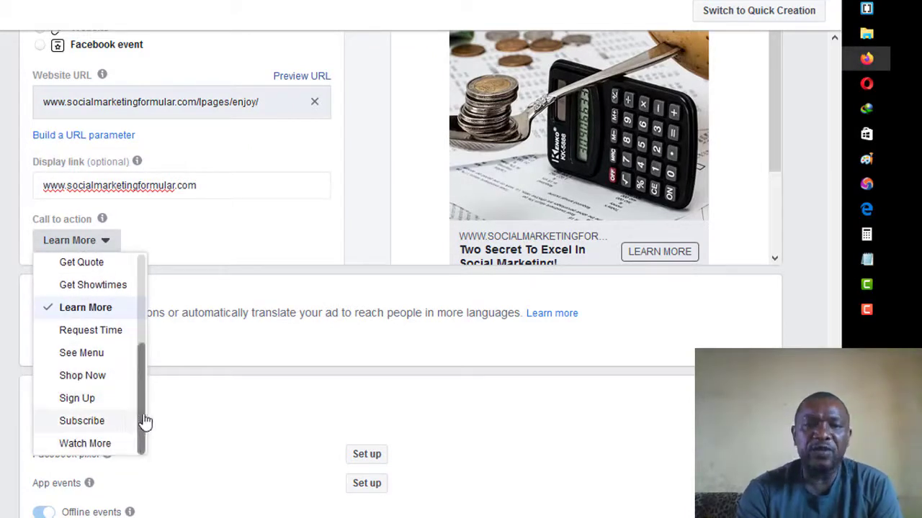
pyautogui.scroll(1, 144, 408)
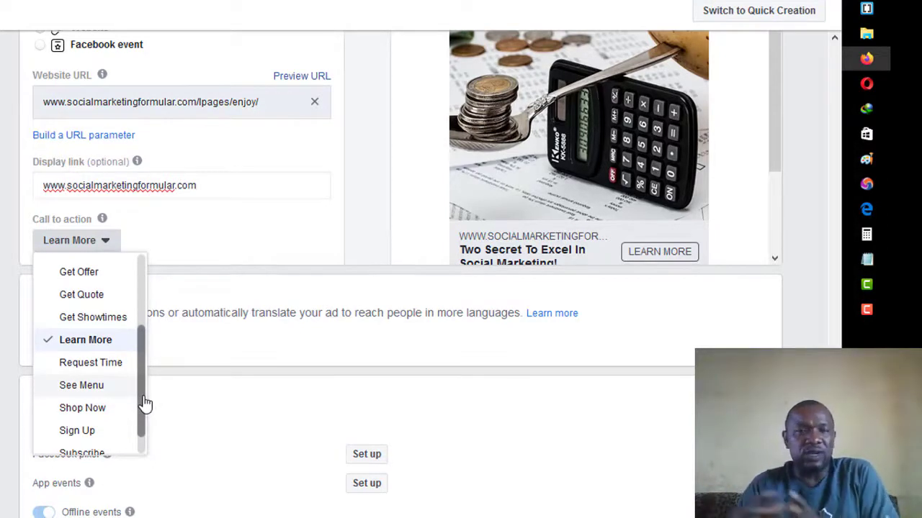
pyautogui.click(92, 350)
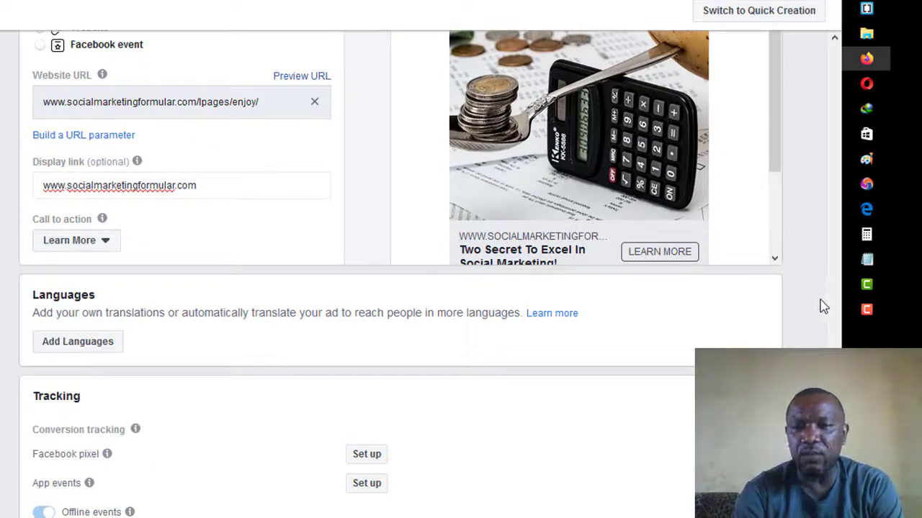
# Switch the ad preview to Desktop News Feed
pyautogui.scroll(6, 400, 274)
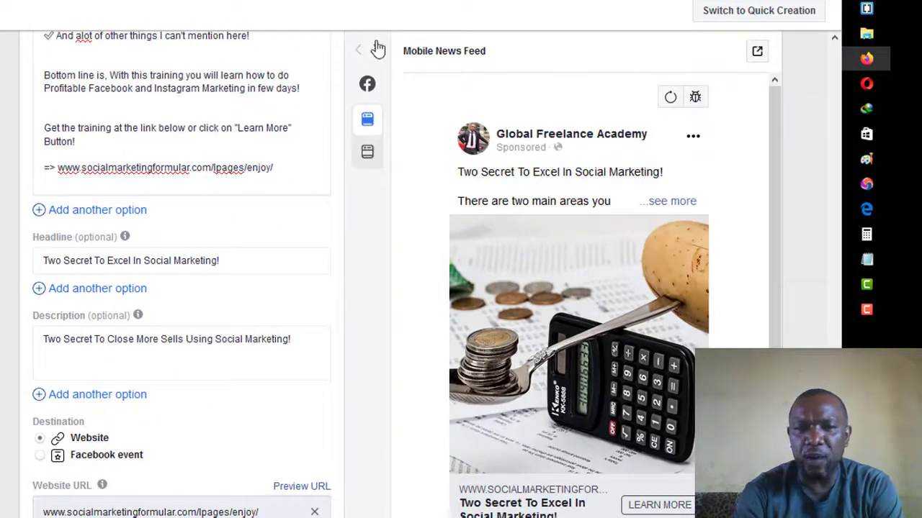
pyautogui.moveTo(363, 84)
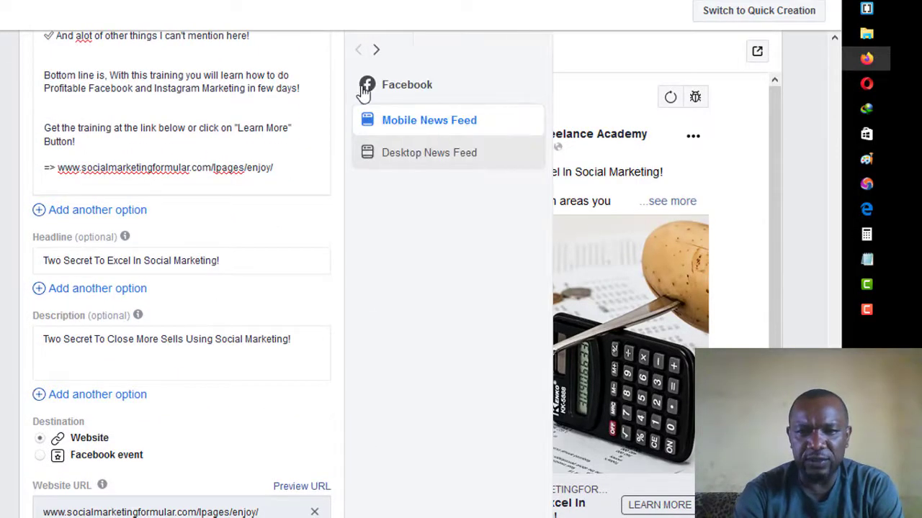
pyautogui.click(410, 157)
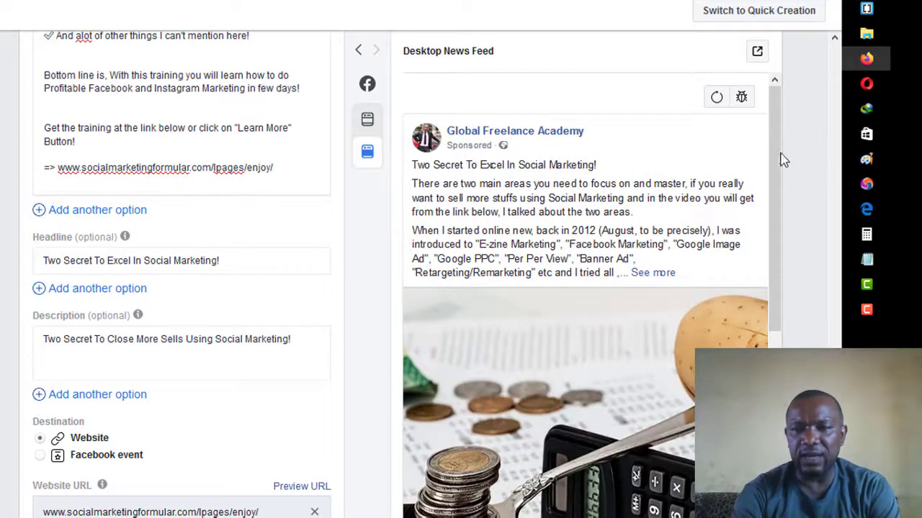
# Check the rest of the ad preview and the Languages and Tracking sections, and confirm the ad to submit the campaign
pyautogui.moveTo(774, 159); pyautogui.dragTo(798, 275)
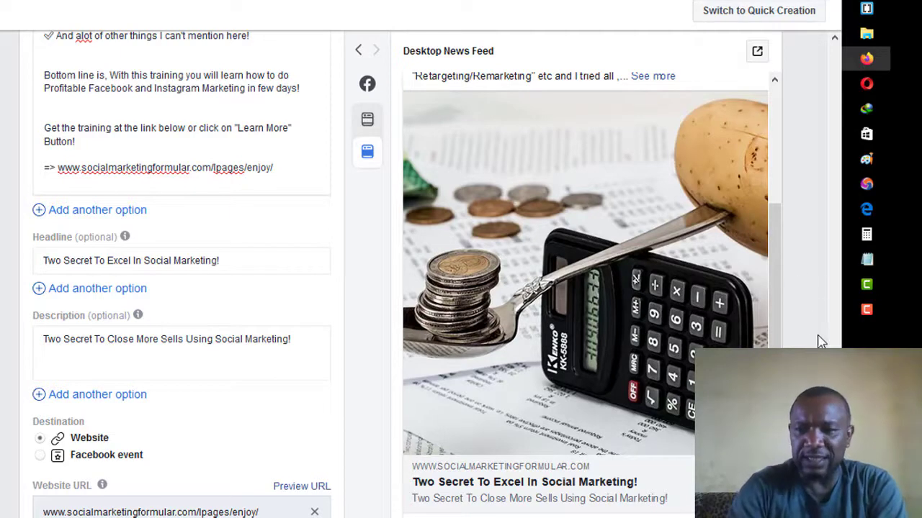
pyautogui.scroll(-5, 401, 274)
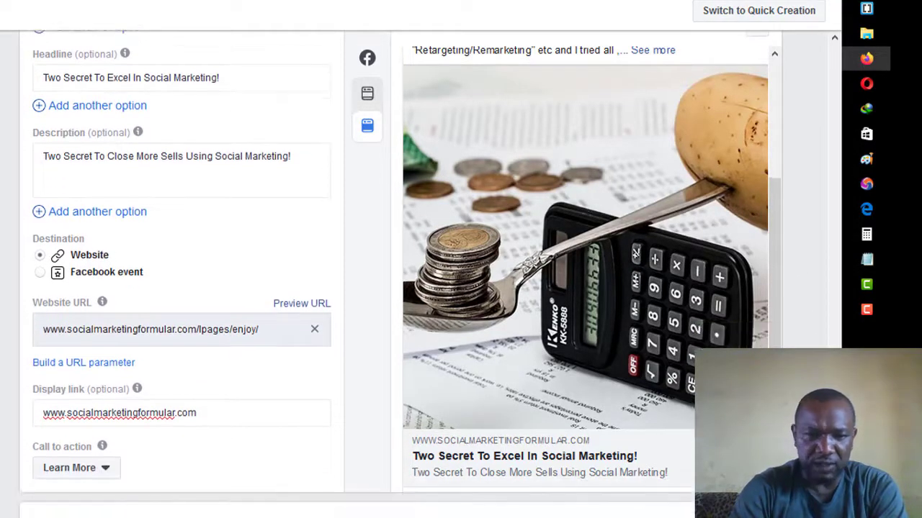
pyautogui.scroll(-4, 400, 274)
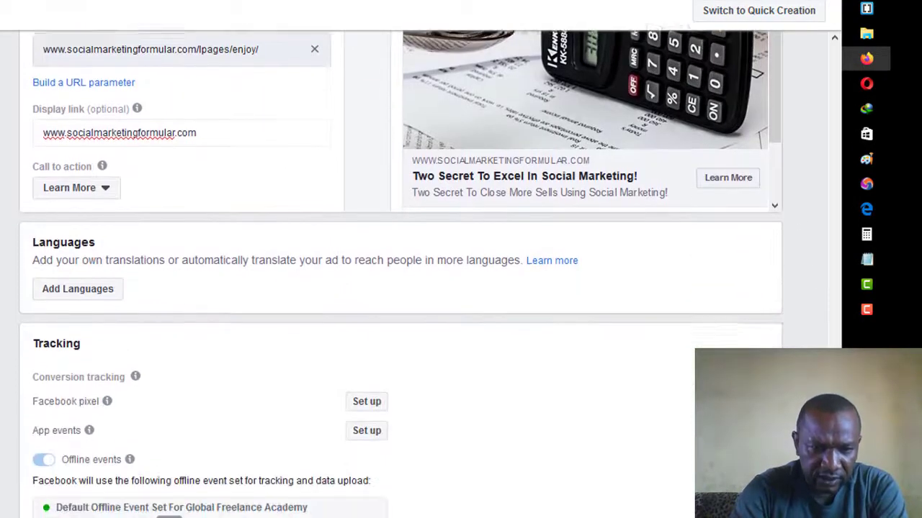
pyautogui.scroll(-2, 400, 274)
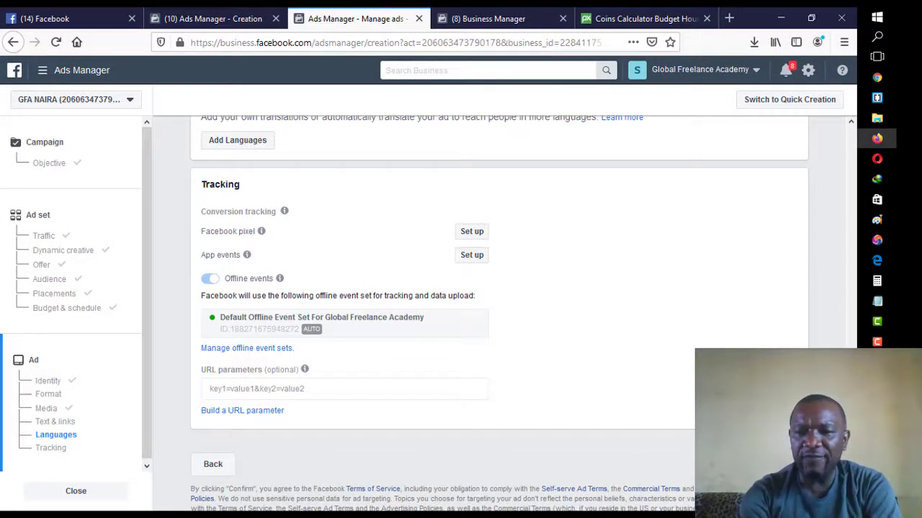
pyautogui.scroll(-1, 500, 314)
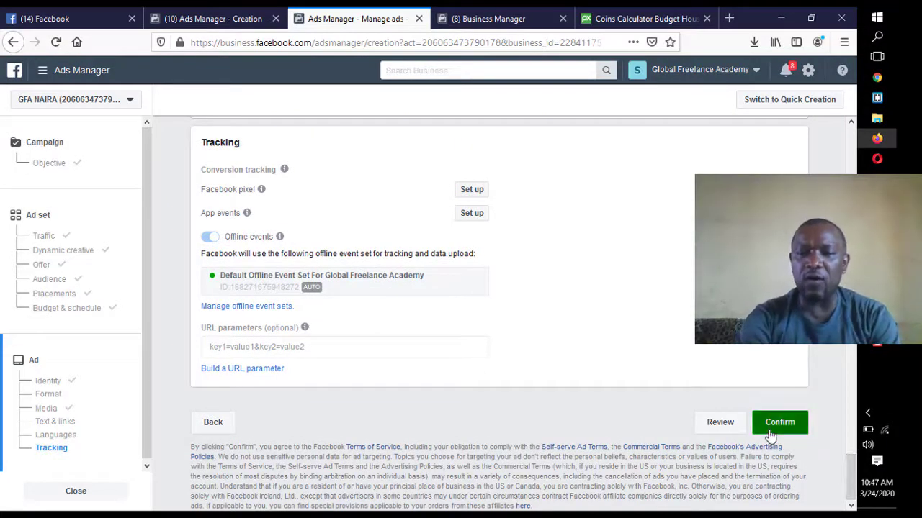
pyautogui.click(770, 430)
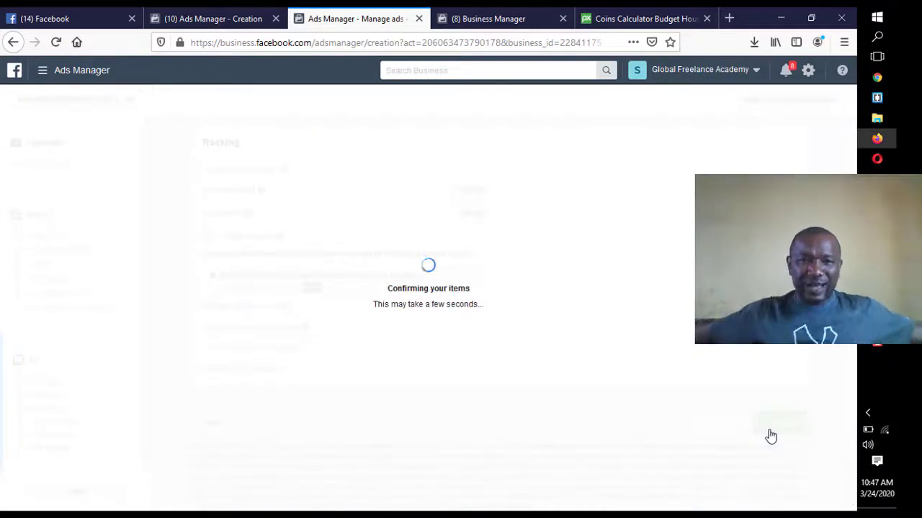
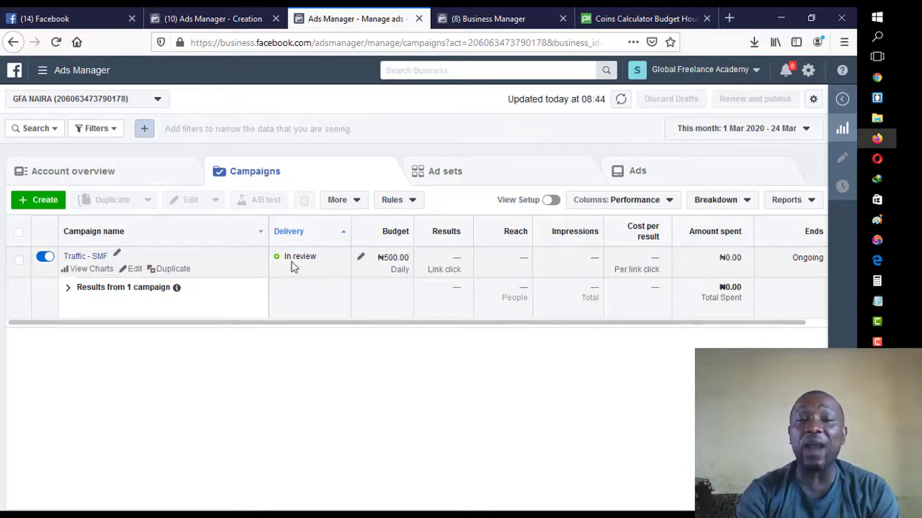
# Show the ads list, look through the column presets, keep Performance (Default), and examine its metric columns
pyautogui.click(628, 173)
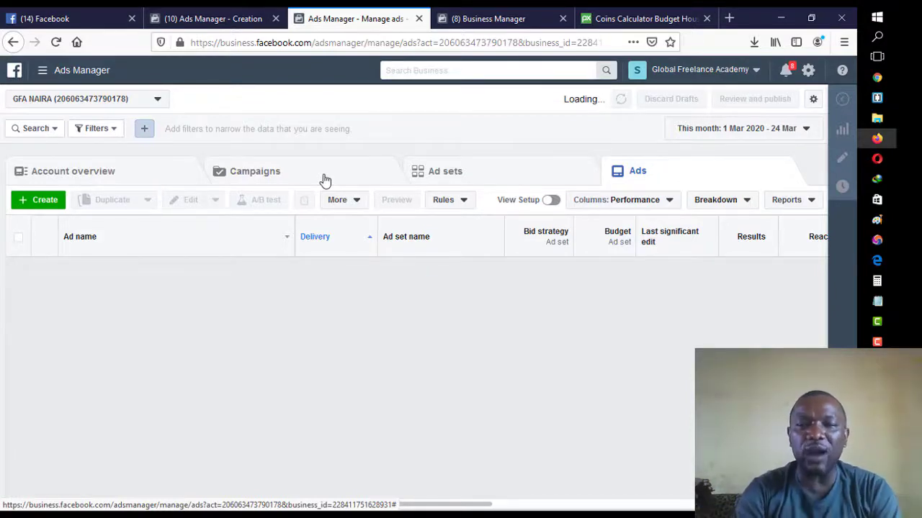
pyautogui.click(667, 204)
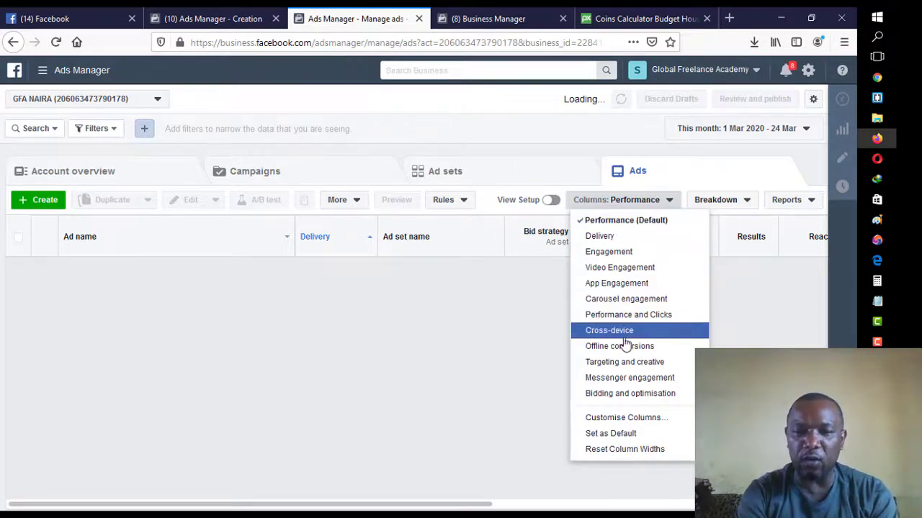
pyautogui.click(617, 222)
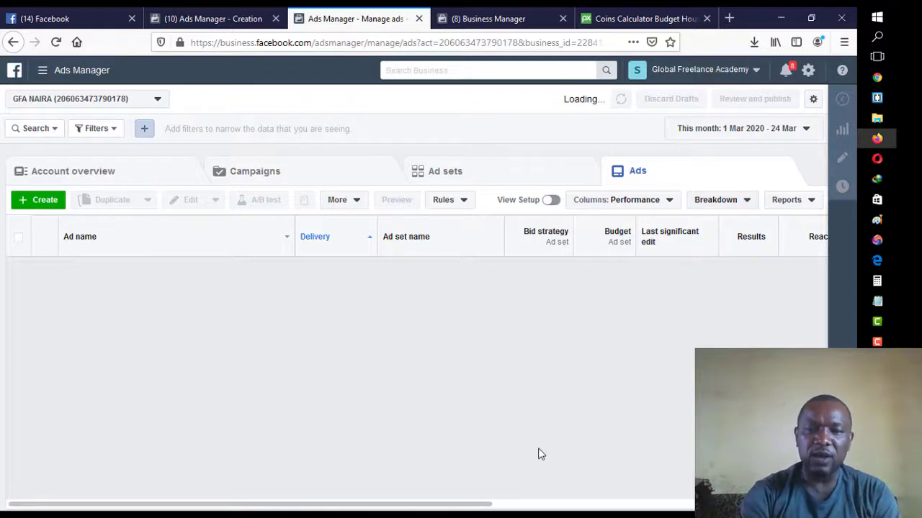
pyautogui.moveTo(434, 508); pyautogui.dragTo(644, 499)
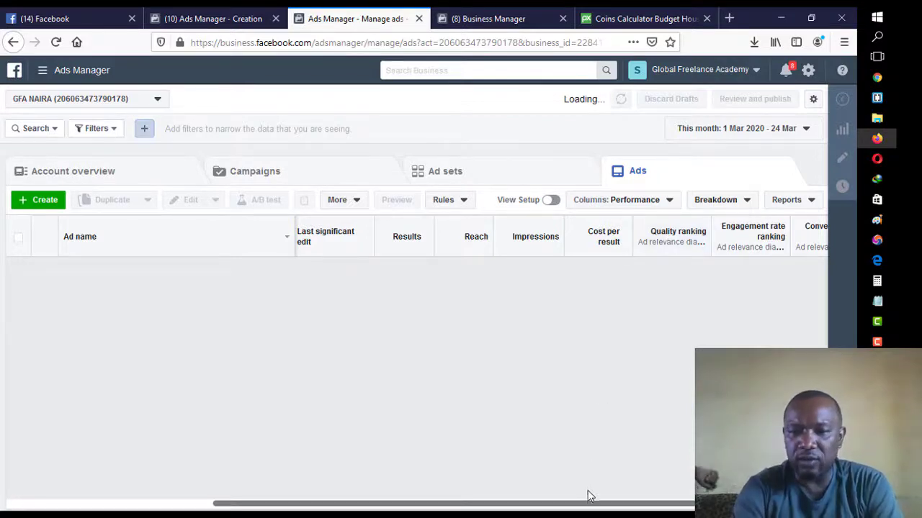
pyautogui.moveTo(590, 505); pyautogui.dragTo(648, 507)
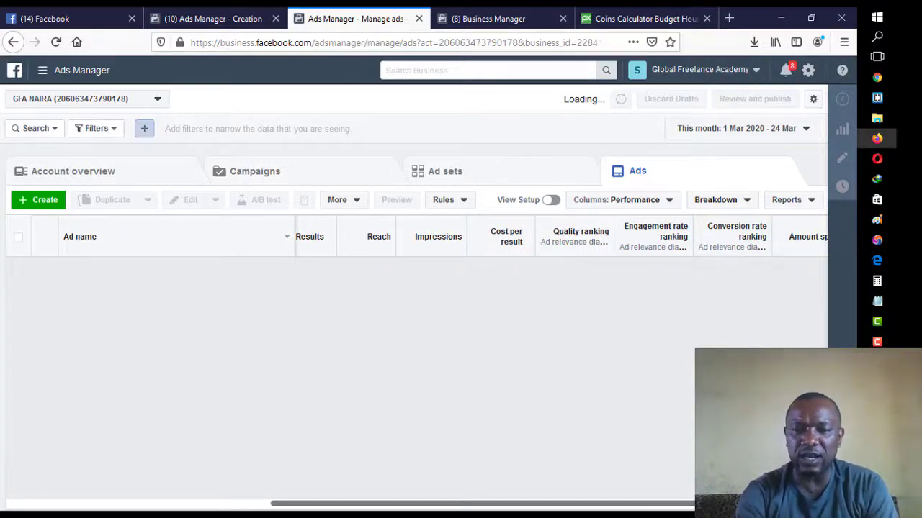
pyautogui.hscroll(3, 432, 238)
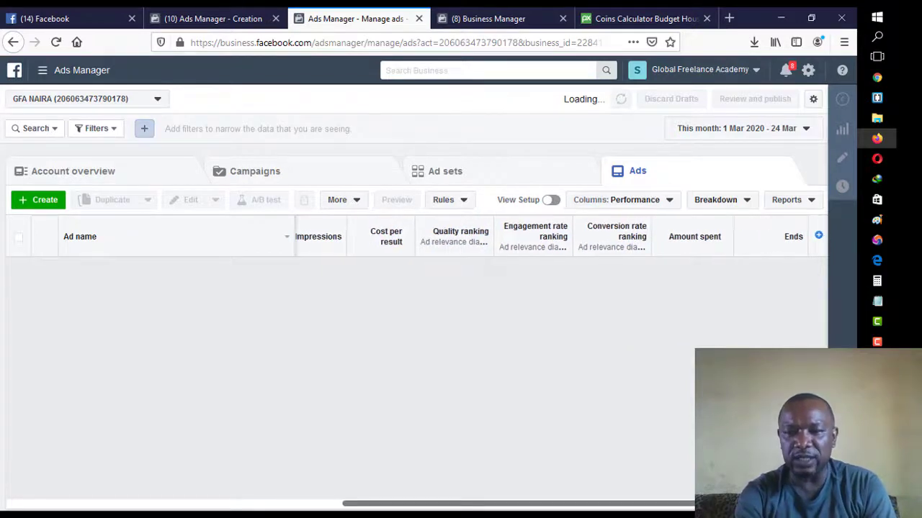
pyautogui.hscroll(-10, 607, 468)
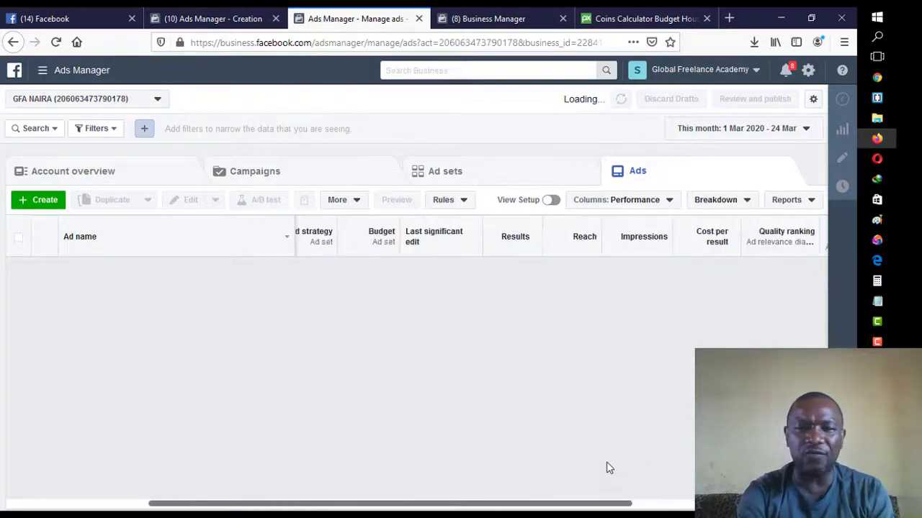